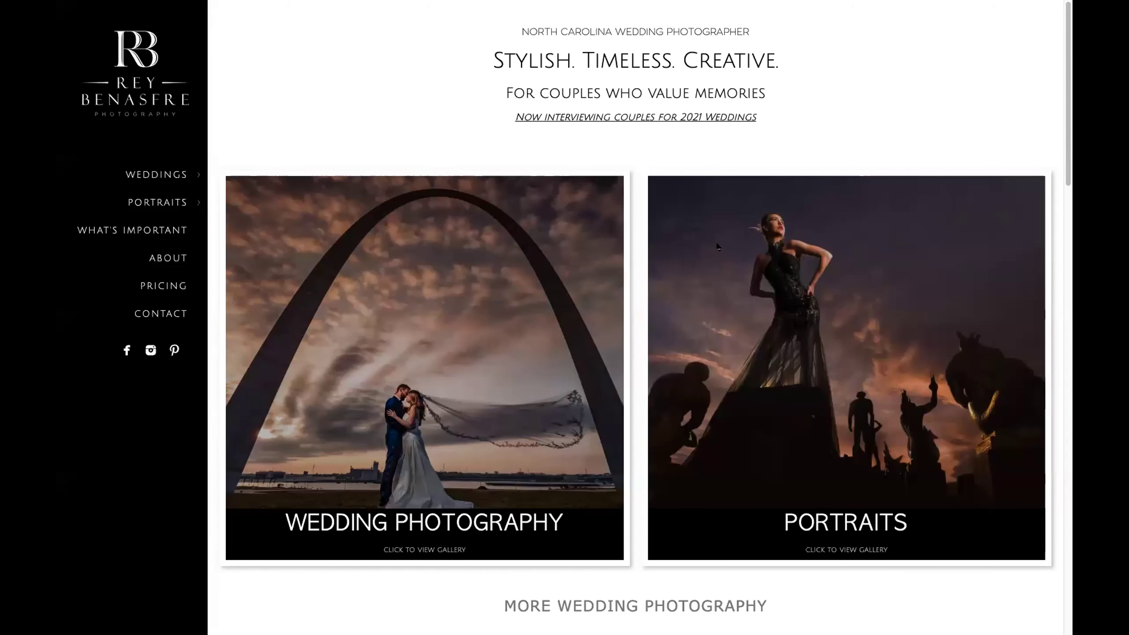
# Open the Wedding Photography gallery from the homepage and scroll down through its wedding photos.
pyautogui.scroll(-10, 391, 286)
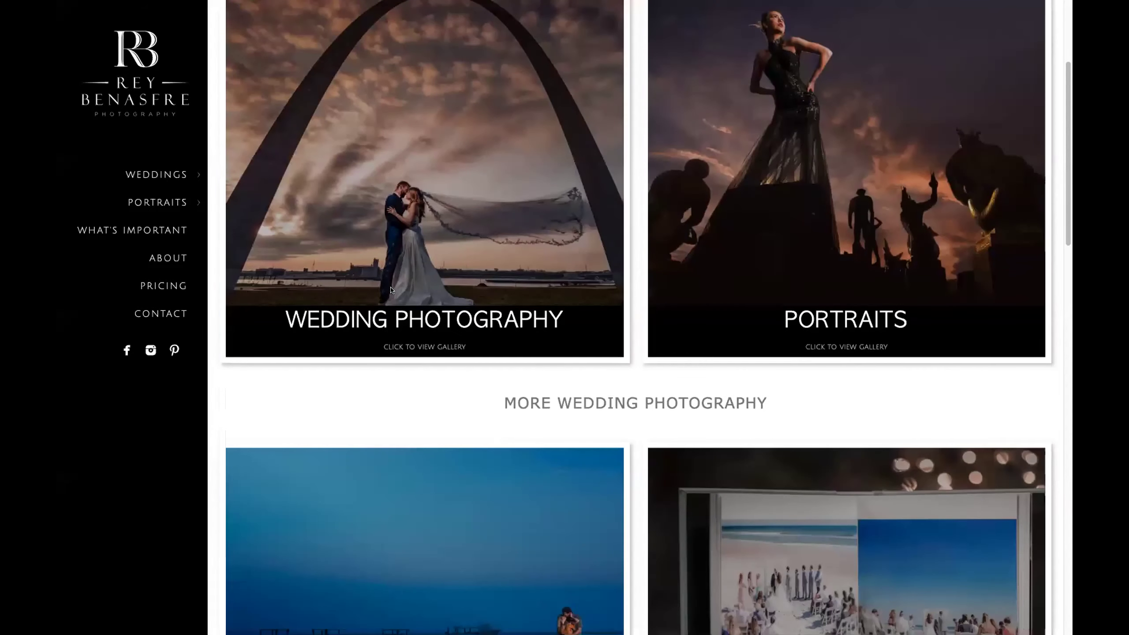
pyautogui.scroll(-4, 553, 344)
pyautogui.scroll(15, 553, 343)
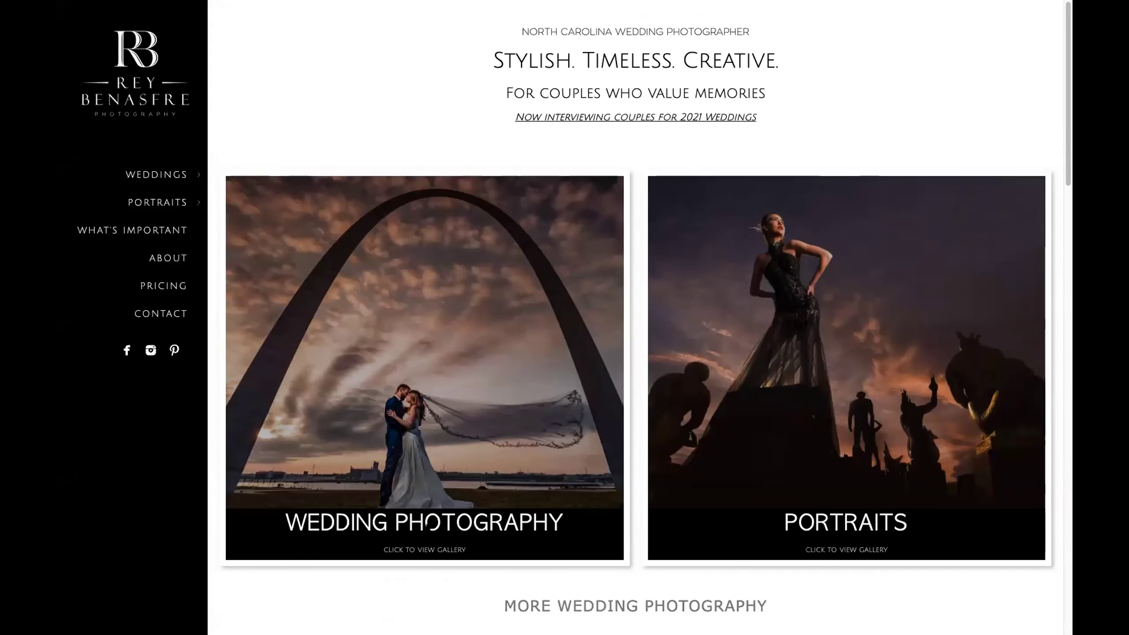
pyautogui.click(456, 492)
pyautogui.scroll(-3, 870, 378)
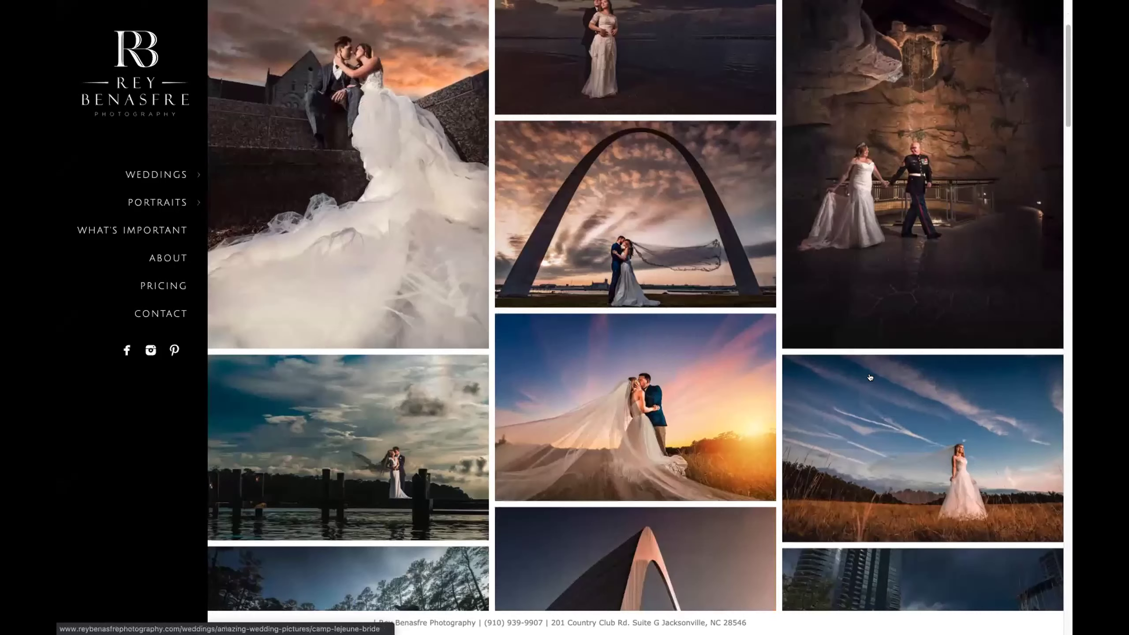
pyautogui.scroll(-12, 866, 379)
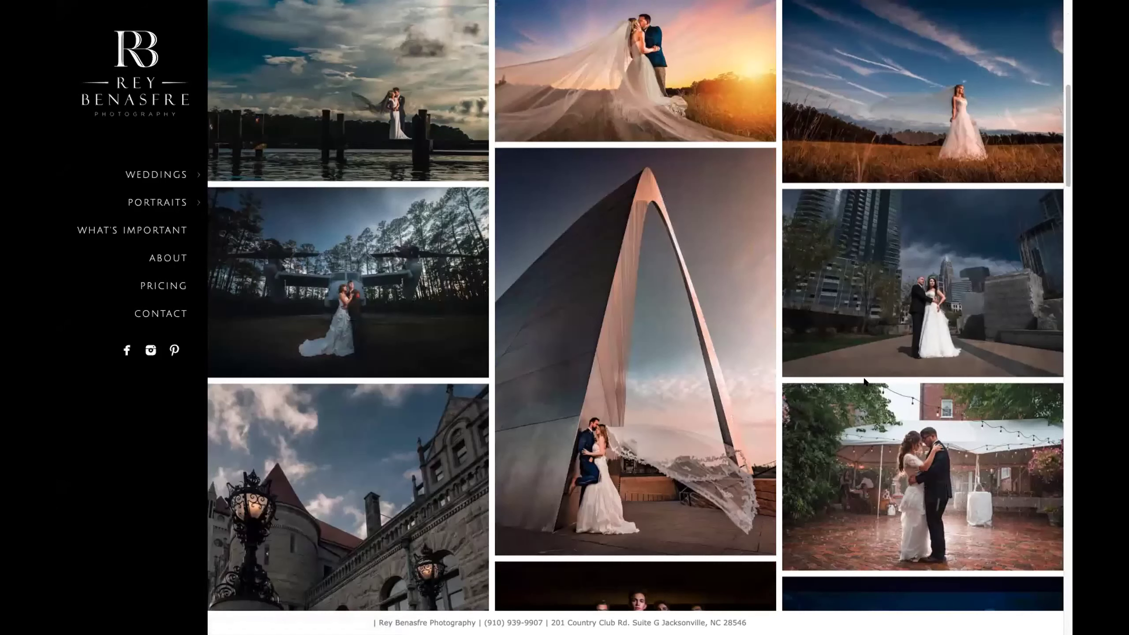
pyautogui.scroll(-12, 865, 381)
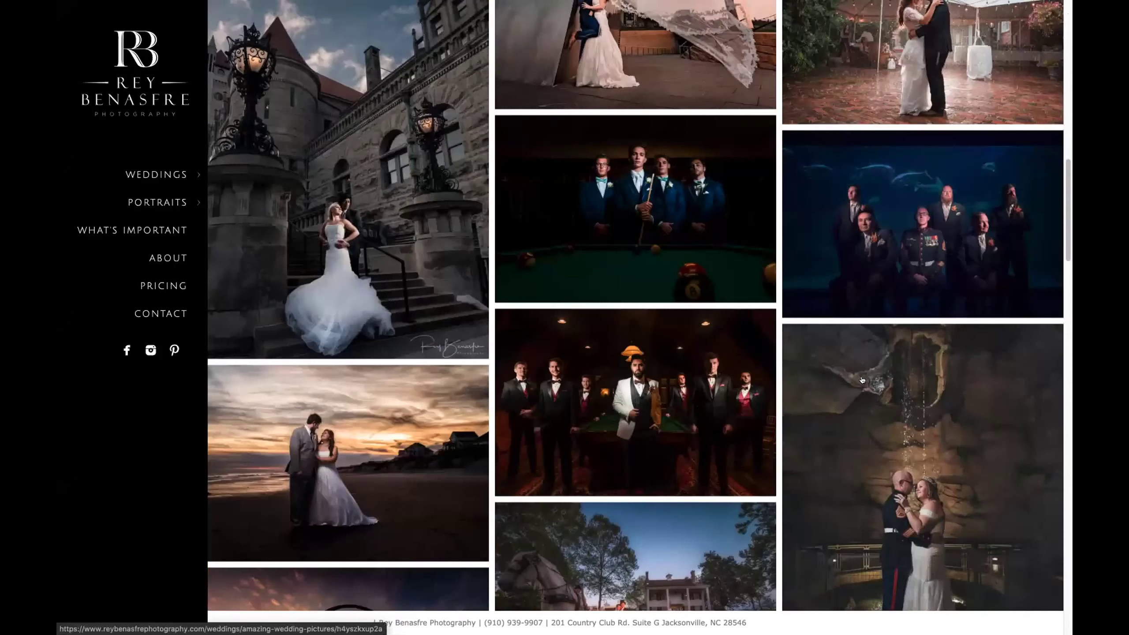
pyautogui.scroll(-5, 863, 383)
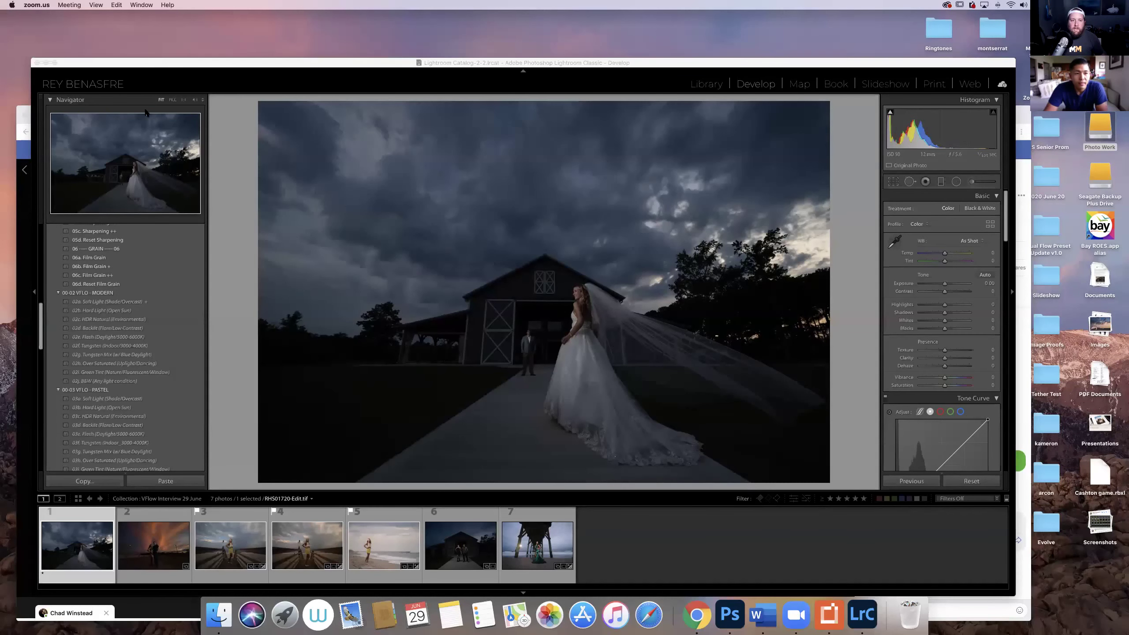
# Expand the Lightroom Classic editing window to fill the entire screen.
pyautogui.click(50, 63)
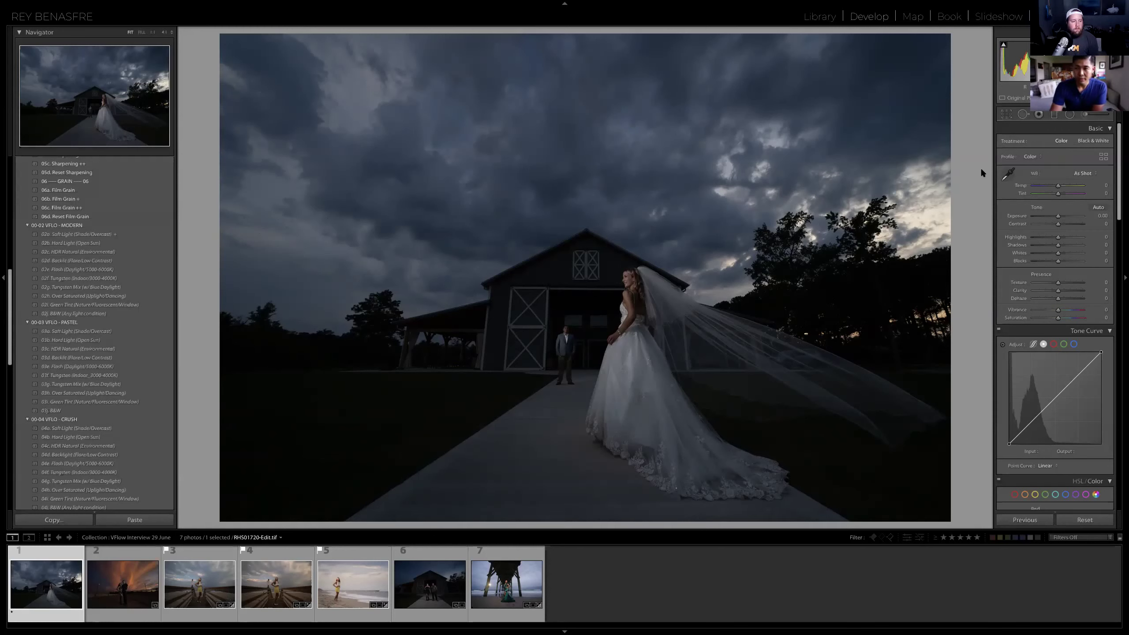
# Switch to the Adjustment Brush for local edits on the barn wedding photo.
pyautogui.click(1081, 115)
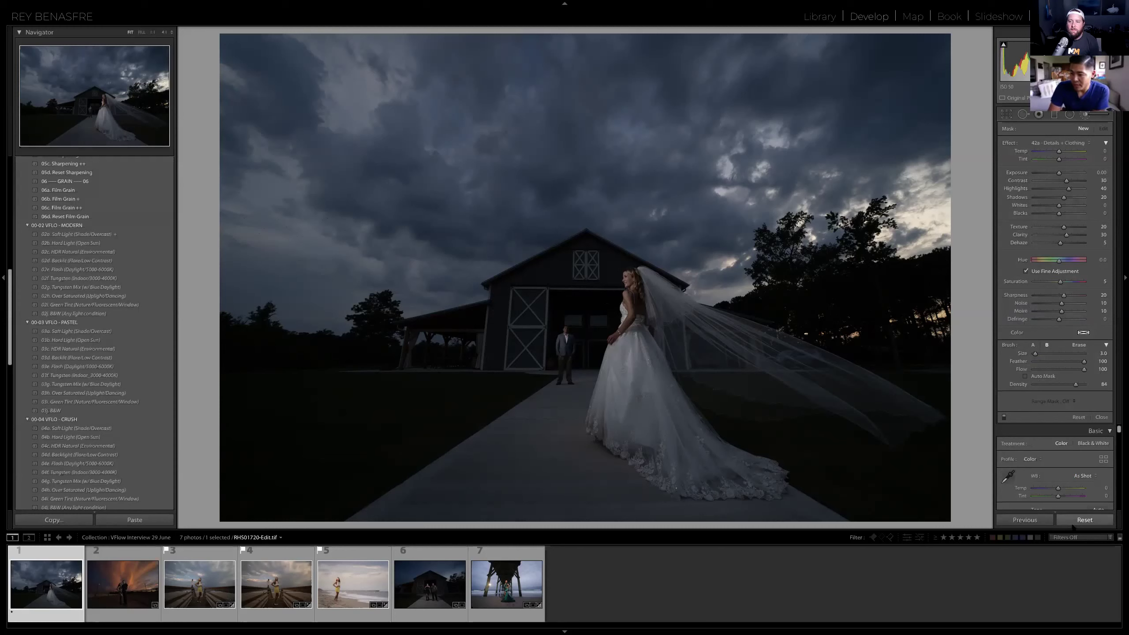
# Apply Crush preset 04a, enlarge the brush to size 4.0, and exit to basic adjustments.
pyautogui.click(1044, 145)
pyautogui.click(967, 147)
pyautogui.scroll(-3, 109, 301)
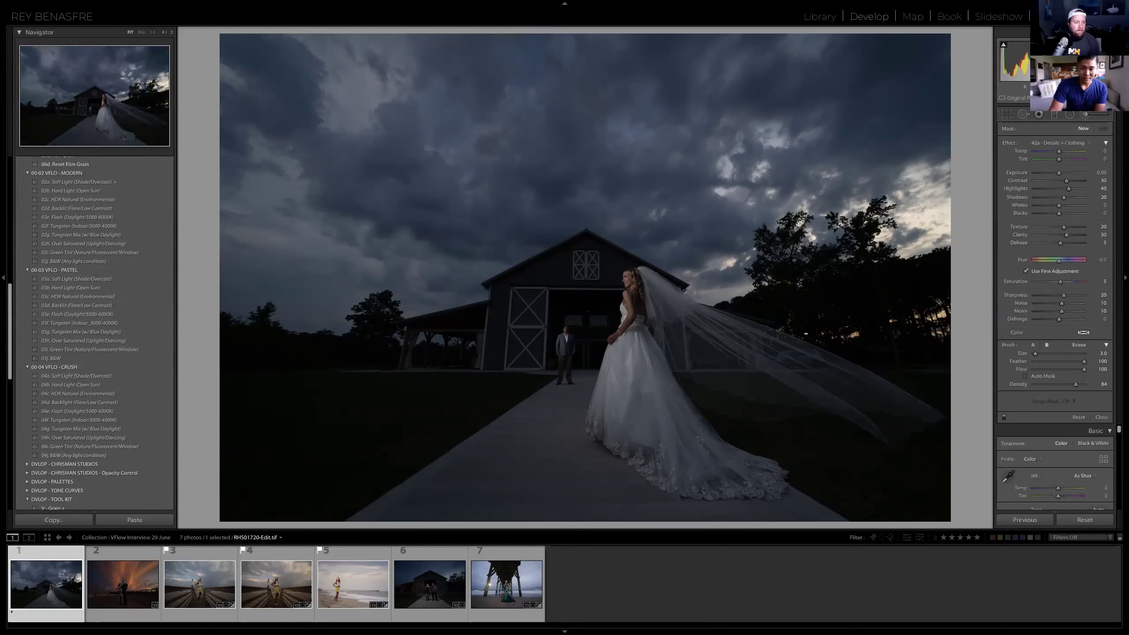
pyautogui.click(115, 376)
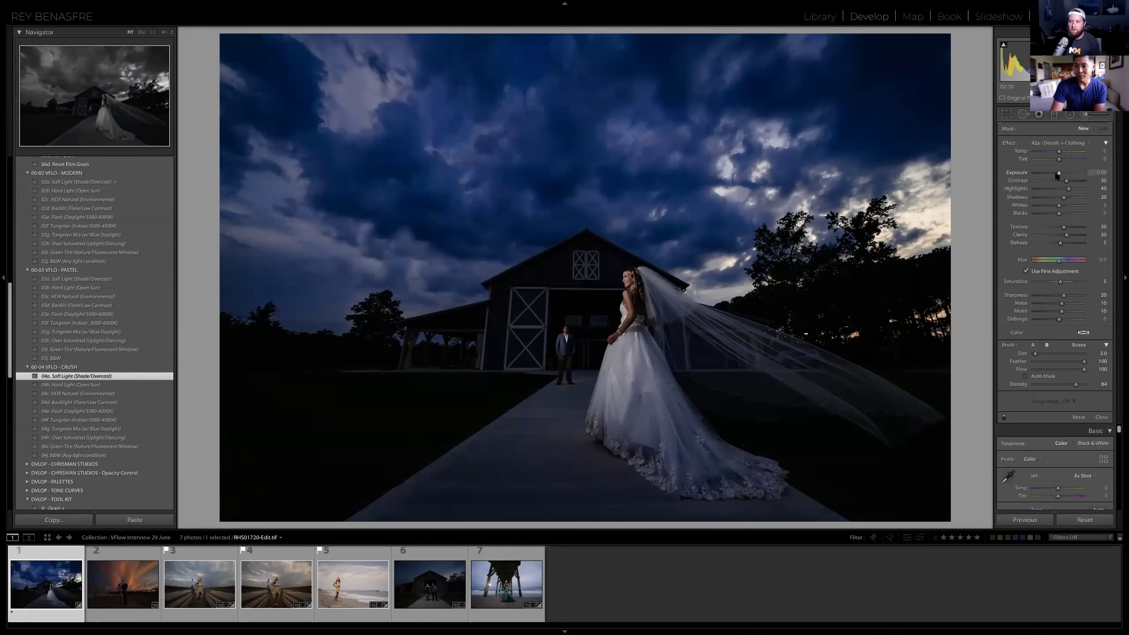
pyautogui.press(']')
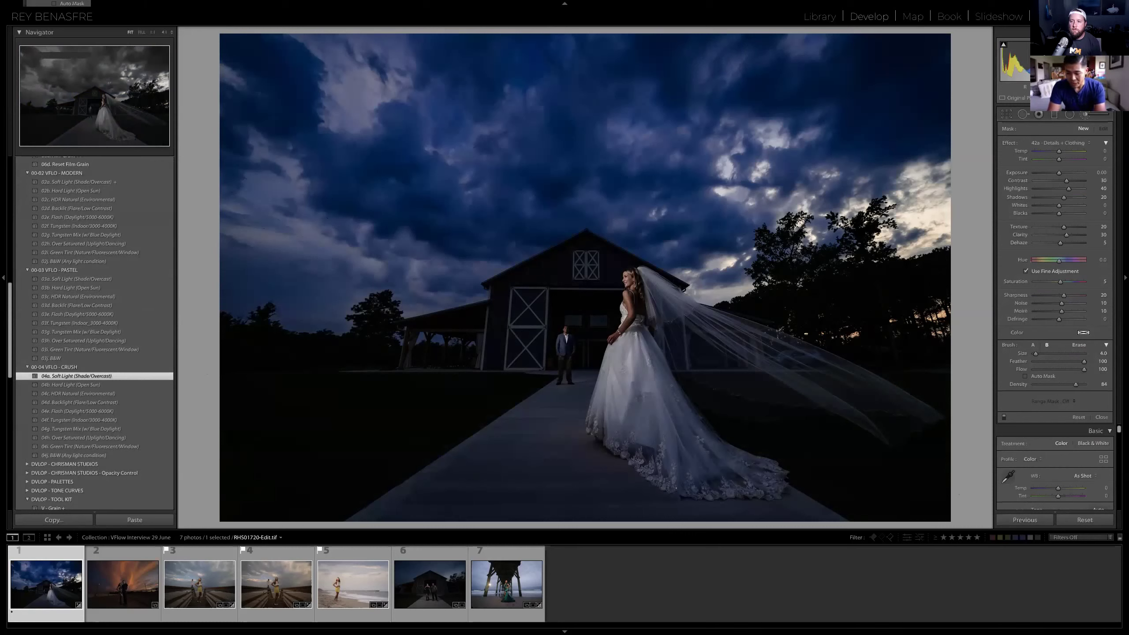
pyautogui.press('k')
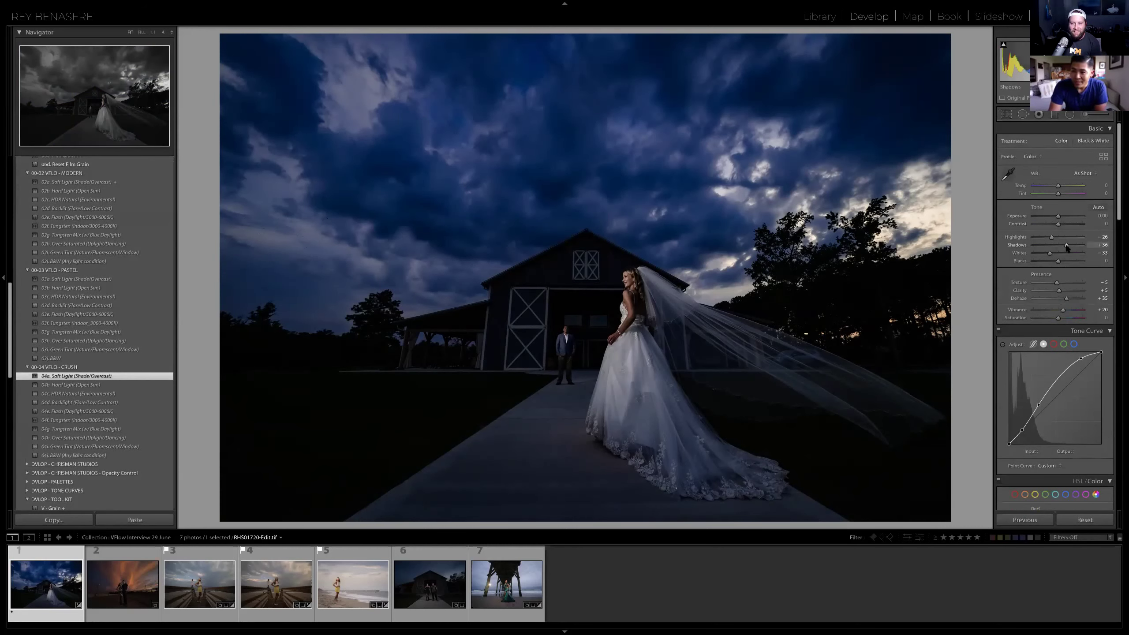
# Fine-tune Shadows, set Exposure to +0.10, and raise Highlights from -26 to -12.
pyautogui.moveTo(1067, 246); pyautogui.dragTo(1079, 244)
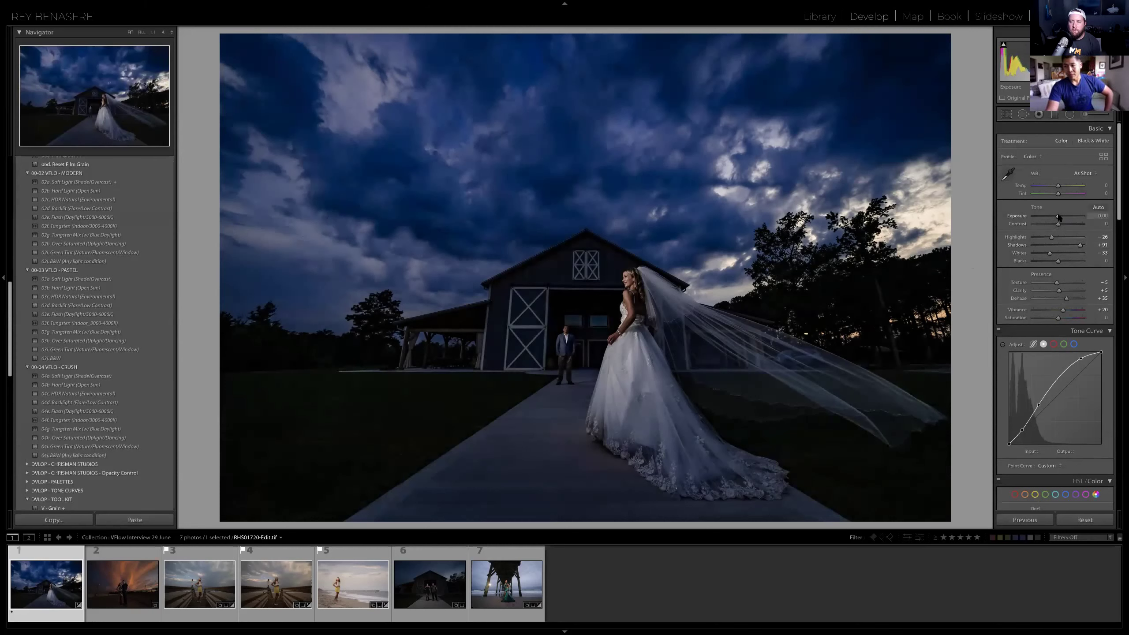
pyautogui.moveTo(1059, 216); pyautogui.dragTo(1061, 218)
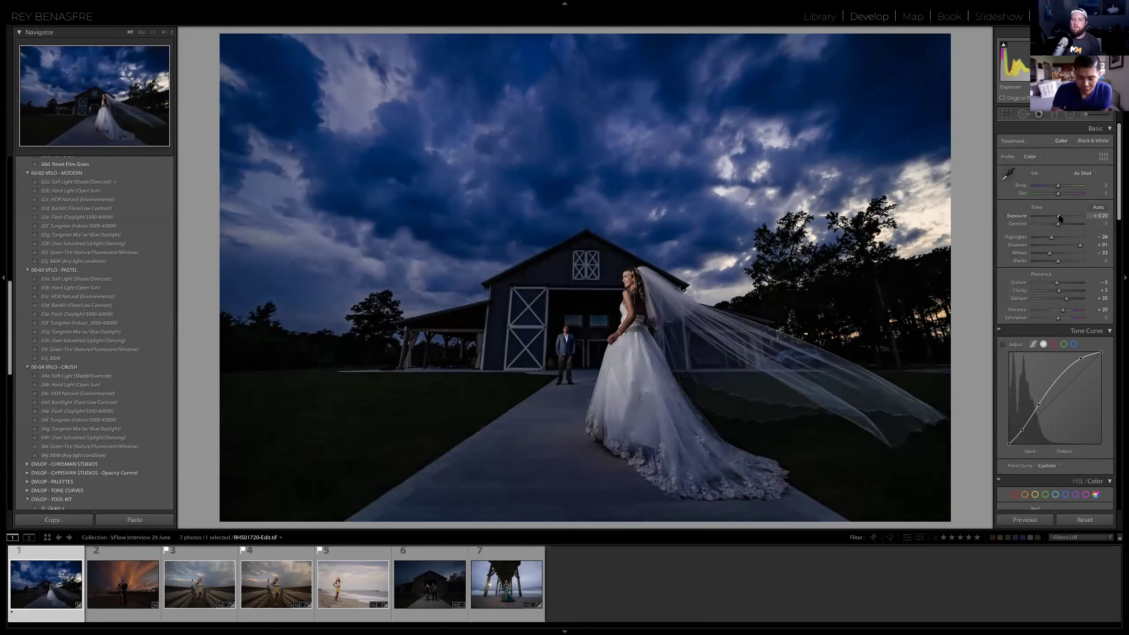
pyautogui.hotkey('ctrl', 'z')
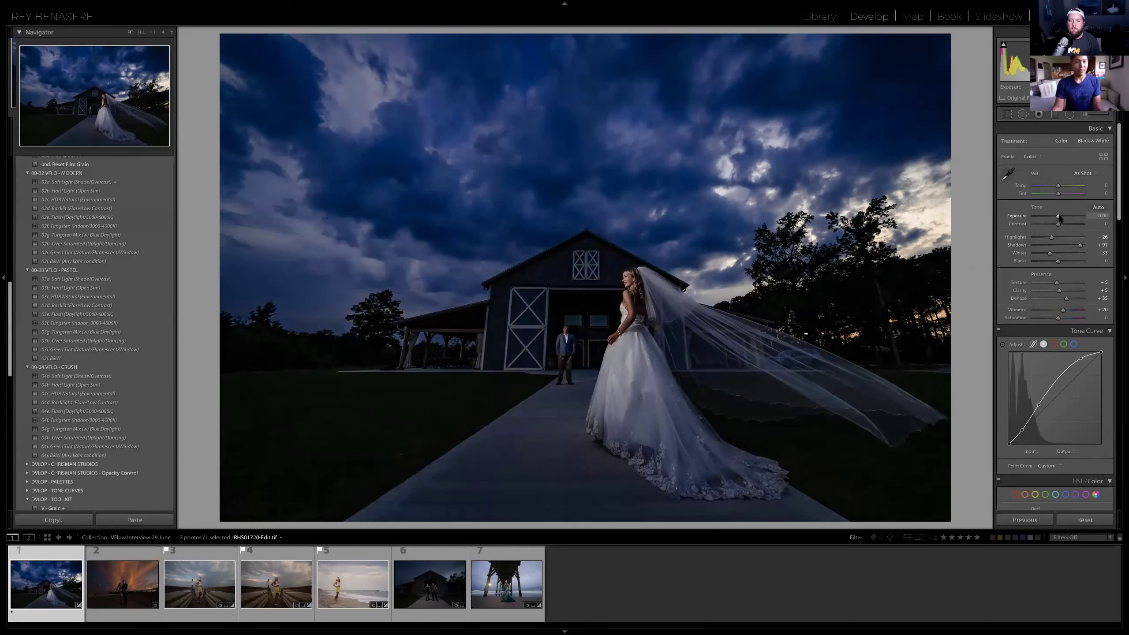
pyautogui.moveTo(1052, 237); pyautogui.dragTo(1055, 237)
pyautogui.moveTo(1059, 216); pyautogui.dragTo(1061, 217)
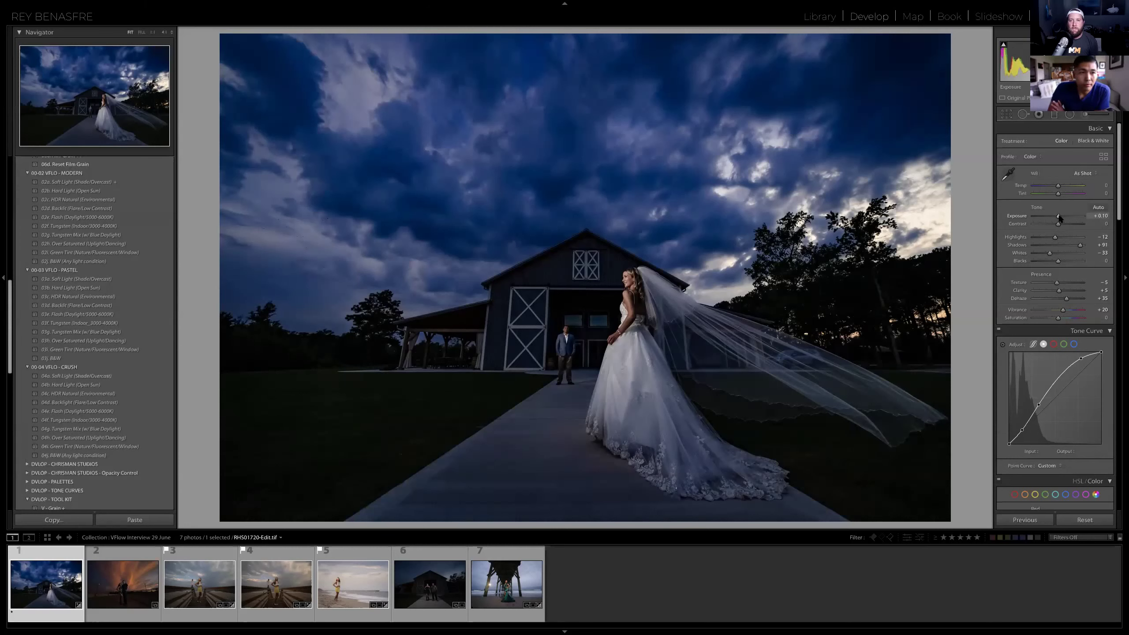
# Reset Exposure to 0.00 on the barn portrait, leaving Highlights at -12.
pyautogui.doubleClick(1059, 216)
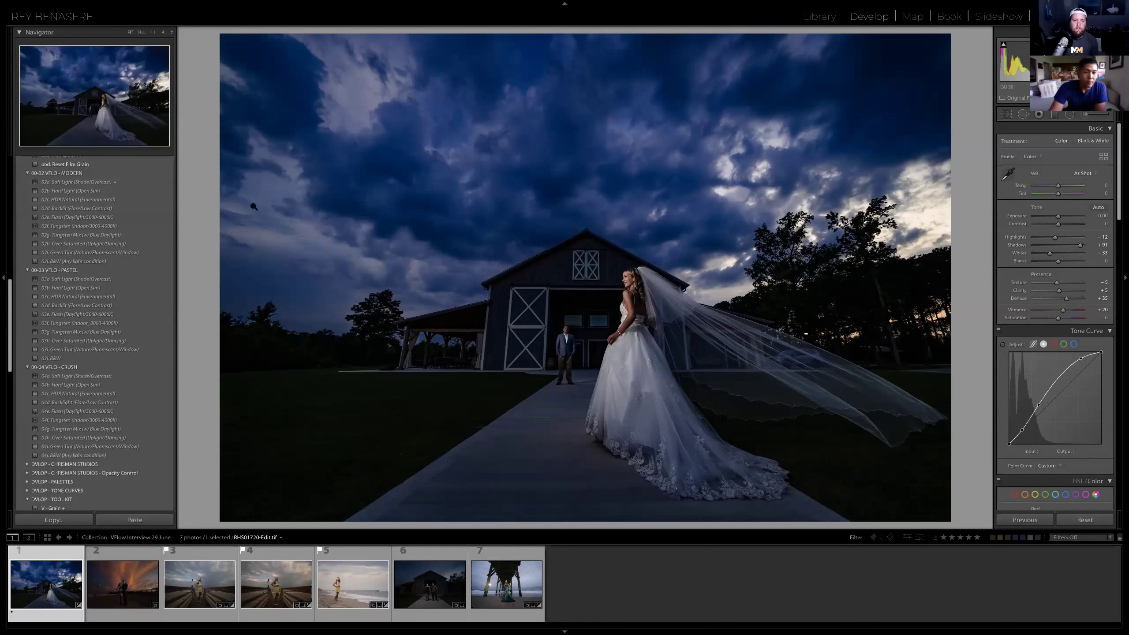
pyautogui.scroll(-1, 96, 183)
pyautogui.click(96, 180)
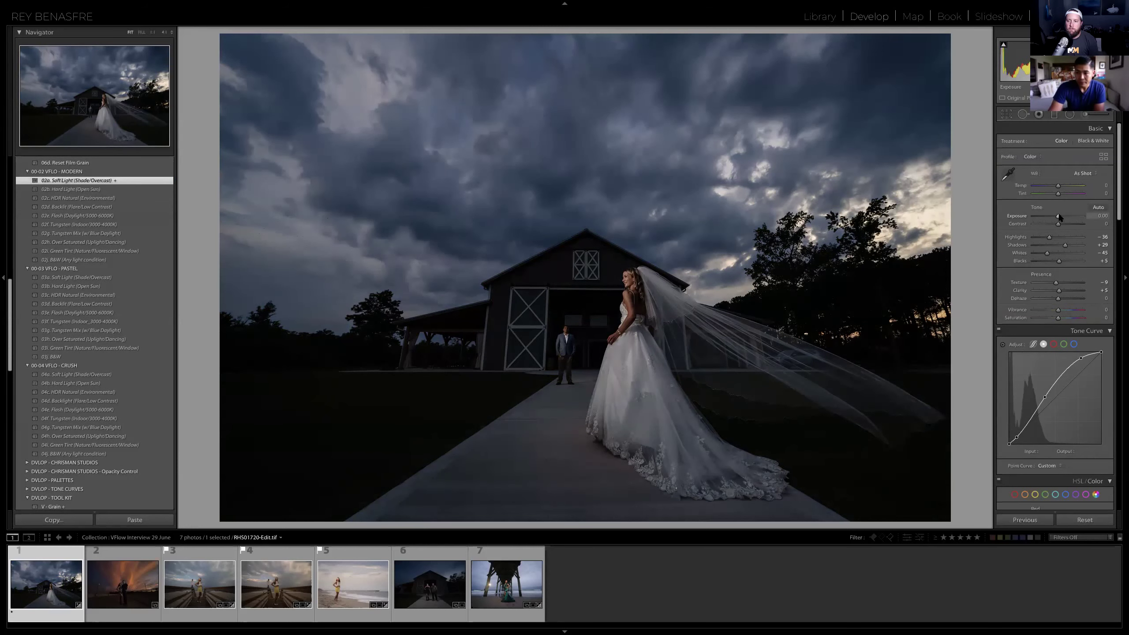
pyautogui.moveTo(1059, 216); pyautogui.dragTo(1060, 217)
pyautogui.hotkey('ctrl', 'z')
pyautogui.hotkey('ctrl', 'z')
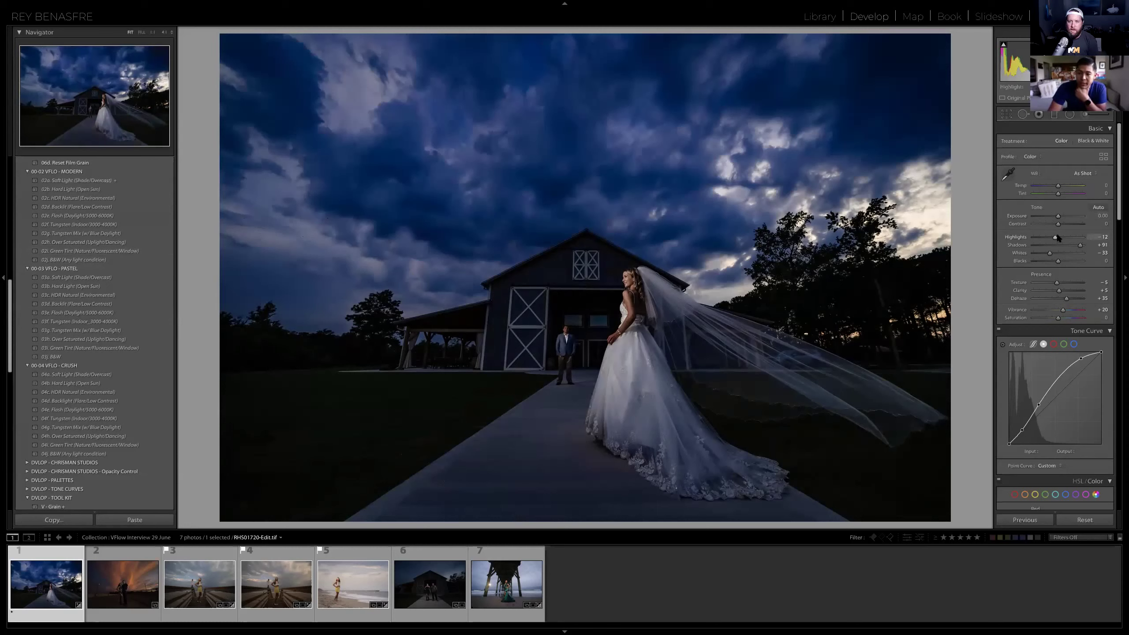
# Lower the HSL Blue saturation to mute the blue cast in the stormy sky.
pyautogui.scroll(-5, 1060, 239)
pyautogui.scroll(-4, 1059, 238)
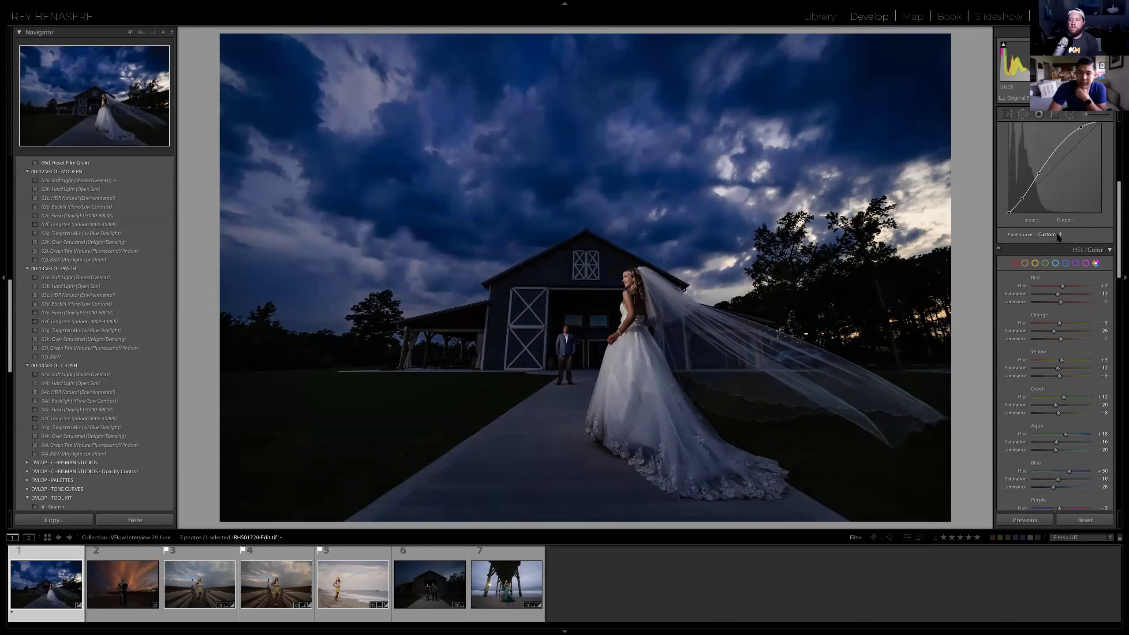
pyautogui.scroll(-1, 1058, 237)
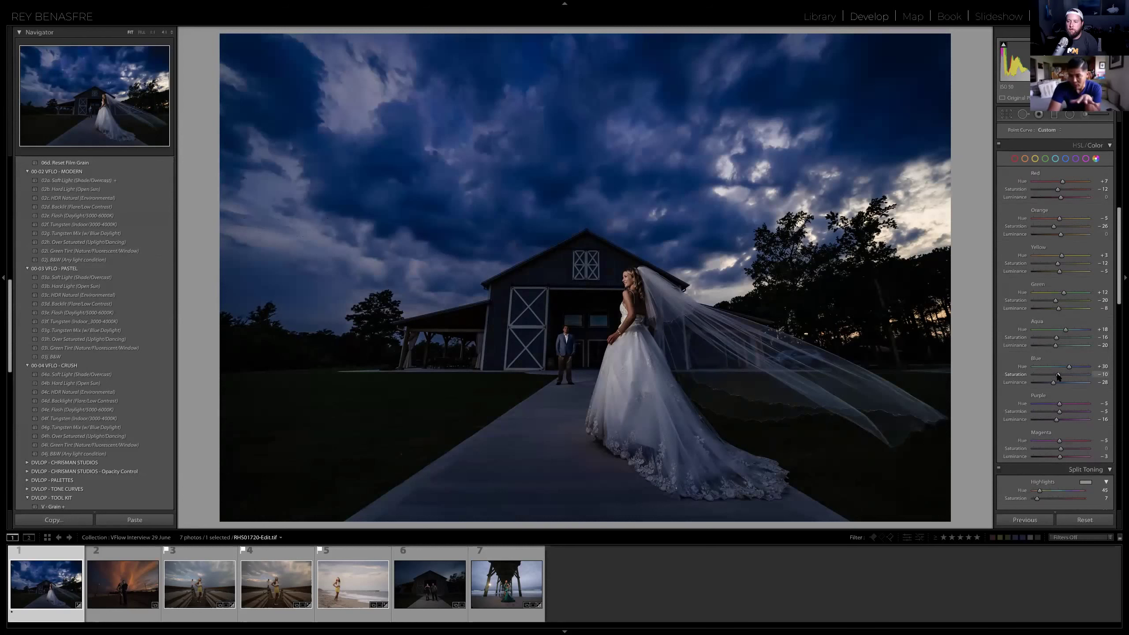
pyautogui.moveTo(1058, 375); pyautogui.dragTo(1051, 377)
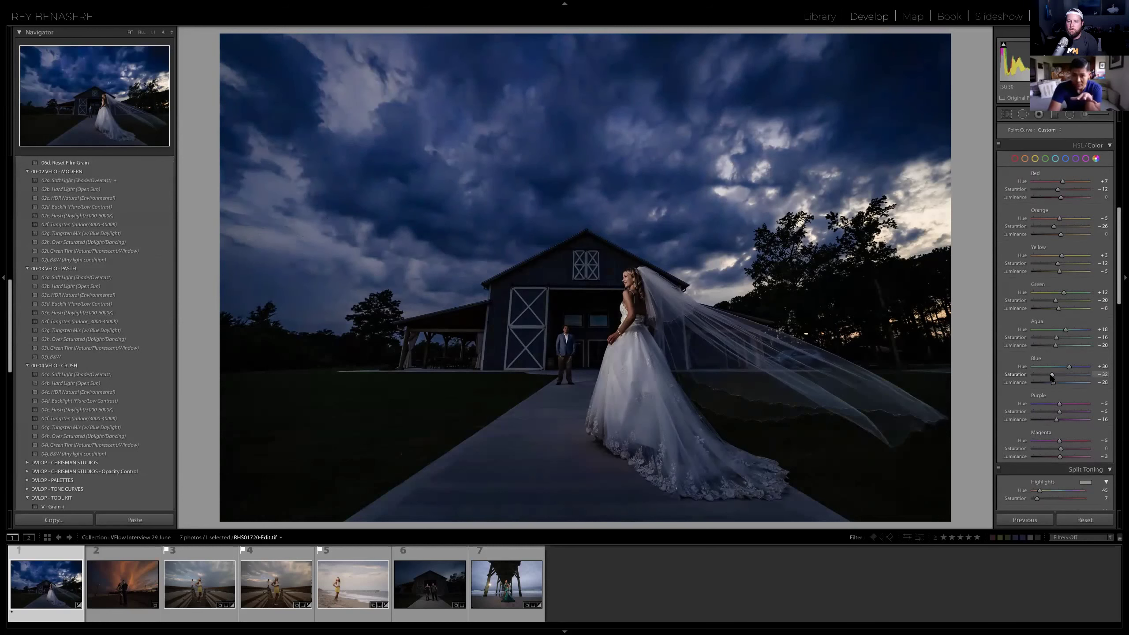
pyautogui.scroll(10, 1059, 267)
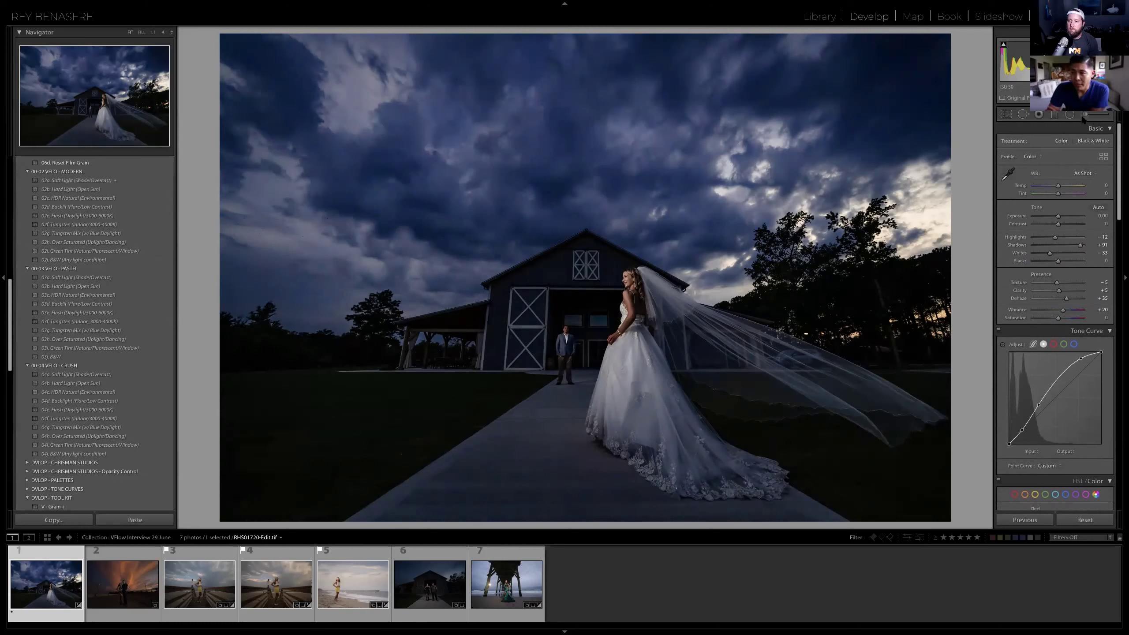
# Brush the '40a - Sky + Clouds' effect over the stormy clouds to darken them.
pyautogui.scroll(2, 1081, 134)
pyautogui.press('k')
pyautogui.click(1073, 143)
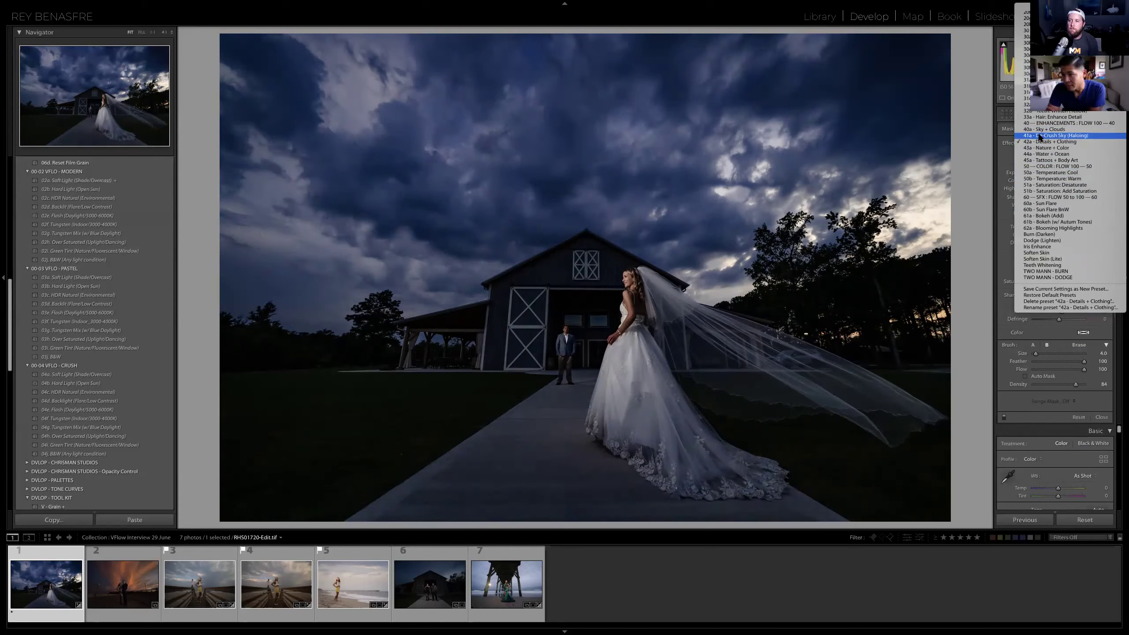
pyautogui.scroll(5, 1067, 201)
pyautogui.click(1066, 246)
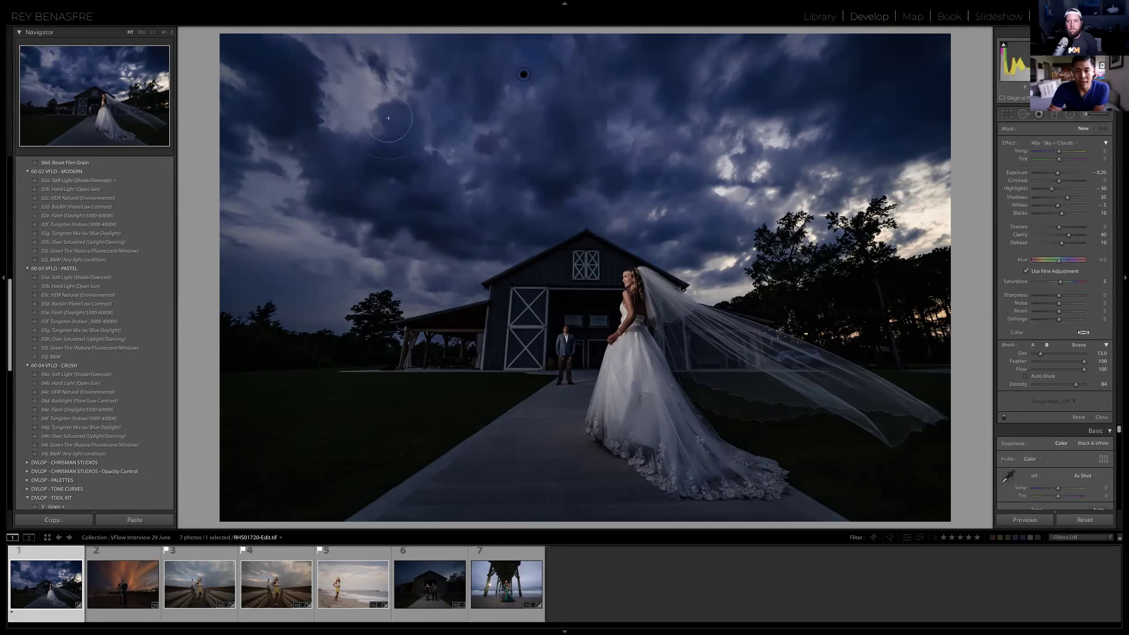
pyautogui.moveTo(875, 102)
pyautogui.mouseDown()
pyautogui.moveTo(748, 128)
pyautogui.moveTo(708, 151)
pyautogui.moveTo(528, 156)
pyautogui.moveTo(687, 208)
pyautogui.moveTo(803, 202)
pyautogui.moveTo(866, 172)
pyautogui.moveTo(829, 222)
pyautogui.moveTo(765, 238)
pyautogui.moveTo(768, 111)
pyautogui.moveTo(769, 140)
pyautogui.moveTo(853, 176)
pyautogui.moveTo(951, 118)
pyautogui.moveTo(695, 33)
pyautogui.moveTo(329, 133)
pyautogui.moveTo(280, 251)
pyautogui.moveTo(380, 288)
pyautogui.moveTo(213, 205)
pyautogui.moveTo(273, 164)
pyautogui.moveTo(324, 293)
pyautogui.moveTo(463, 243)
pyautogui.moveTo(387, 185)
pyautogui.moveTo(571, 74)
pyautogui.moveTo(764, 63)
pyautogui.moveTo(831, 97)
pyautogui.moveTo(879, 174)
pyautogui.moveTo(731, 240)
pyautogui.moveTo(724, 251)
pyautogui.moveTo(735, 252)
pyautogui.moveTo(712, 255)
pyautogui.moveTo(579, 190)
pyautogui.moveTo(404, 257)
pyautogui.moveTo(453, 266)
pyautogui.moveTo(309, 294)
pyautogui.moveTo(244, 267)
pyautogui.mouseUp()
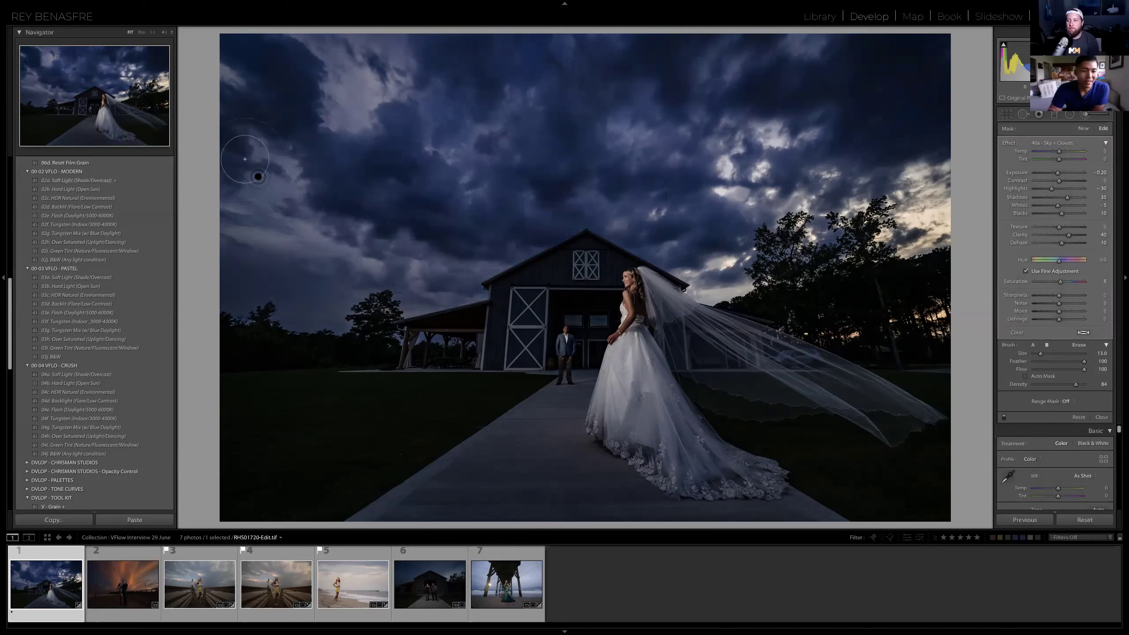
pyautogui.moveTo(736, 229); pyautogui.dragTo(916, 220)
pyautogui.scroll(-4, 917, 219)
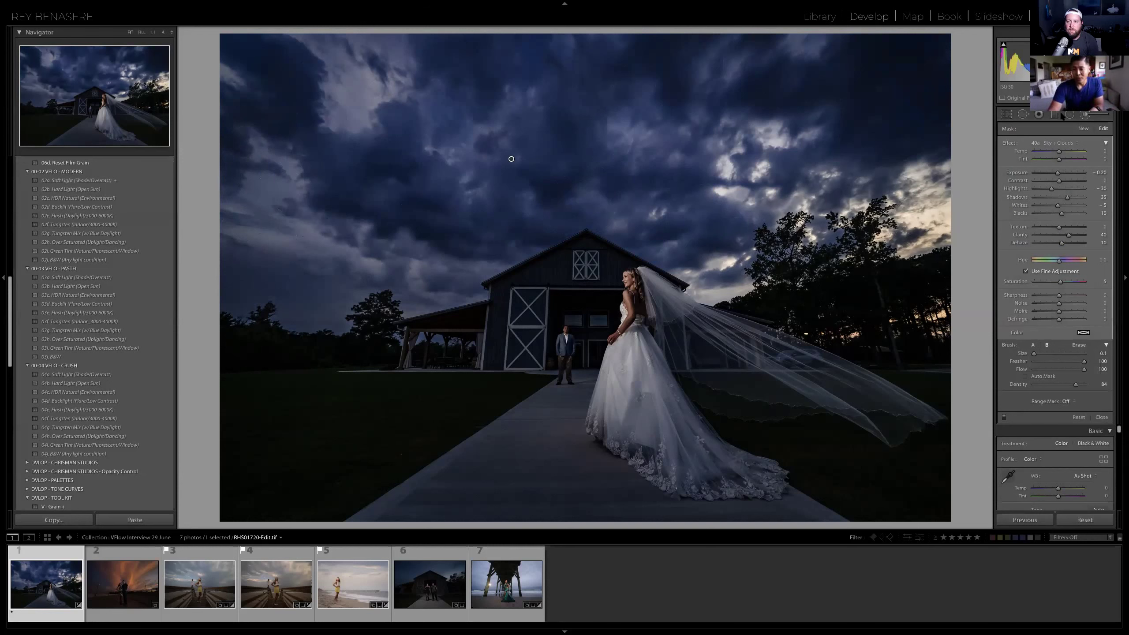
pyautogui.hotkey('shift', 'm')
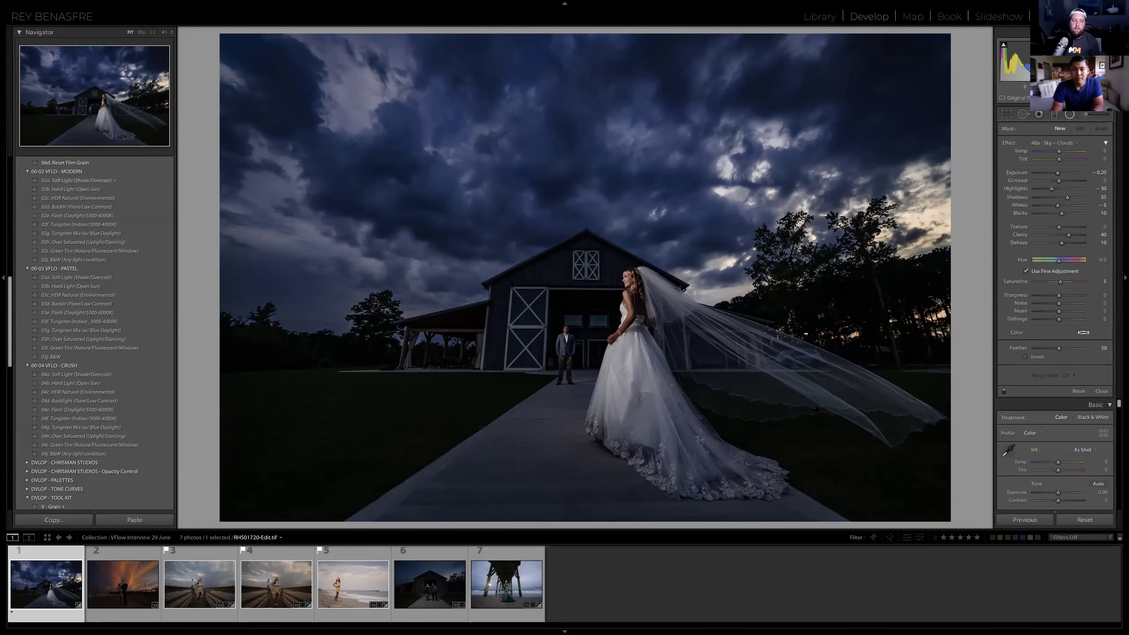
# Toggle the before/after view to compare the sky edit against the original photo.
pyautogui.press('\\')
pyautogui.press('\\')
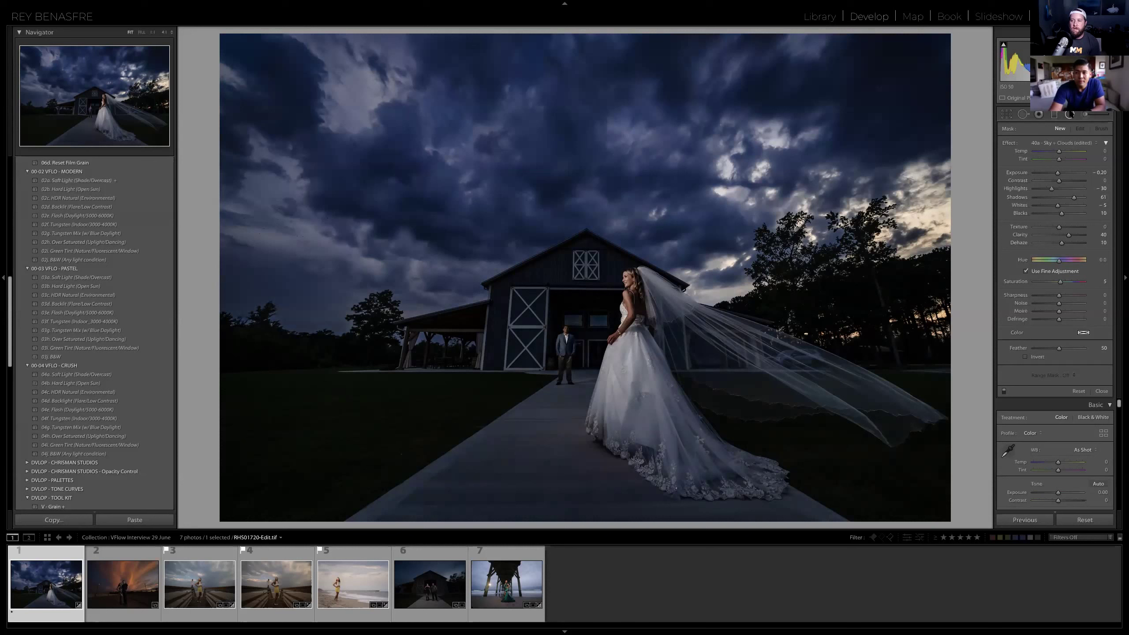
pyautogui.scroll(-5, 1067, 209)
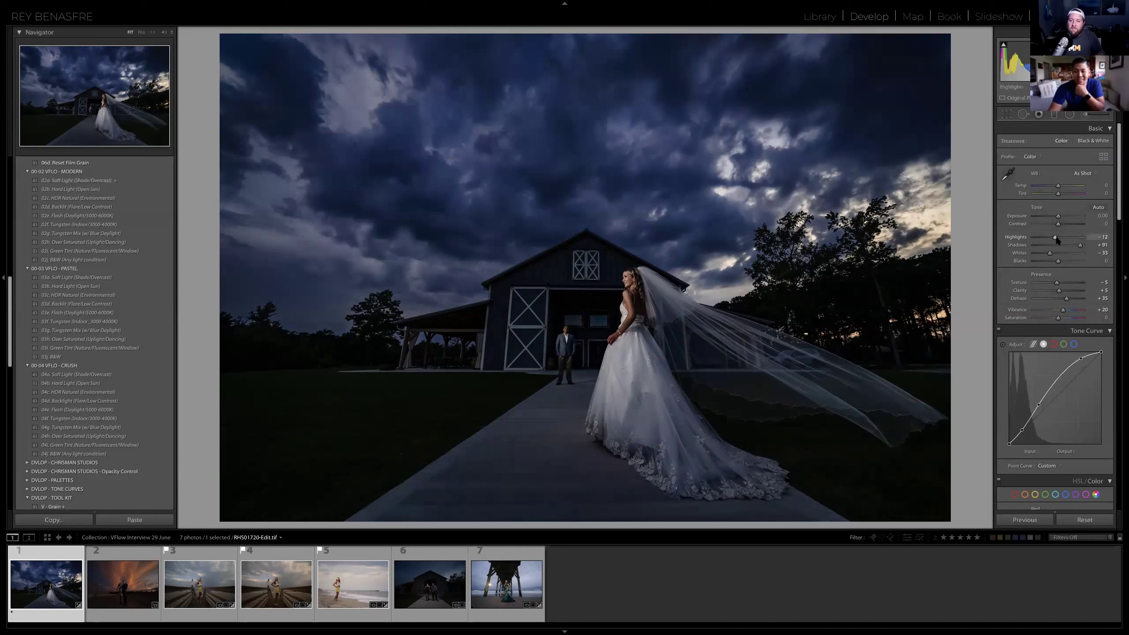
# Lift the global Highlights from -12 to +26 in the Basic panel.
pyautogui.moveTo(1055, 237); pyautogui.dragTo(1063, 237)
pyautogui.moveTo(1065, 239); pyautogui.dragTo(1064, 239)
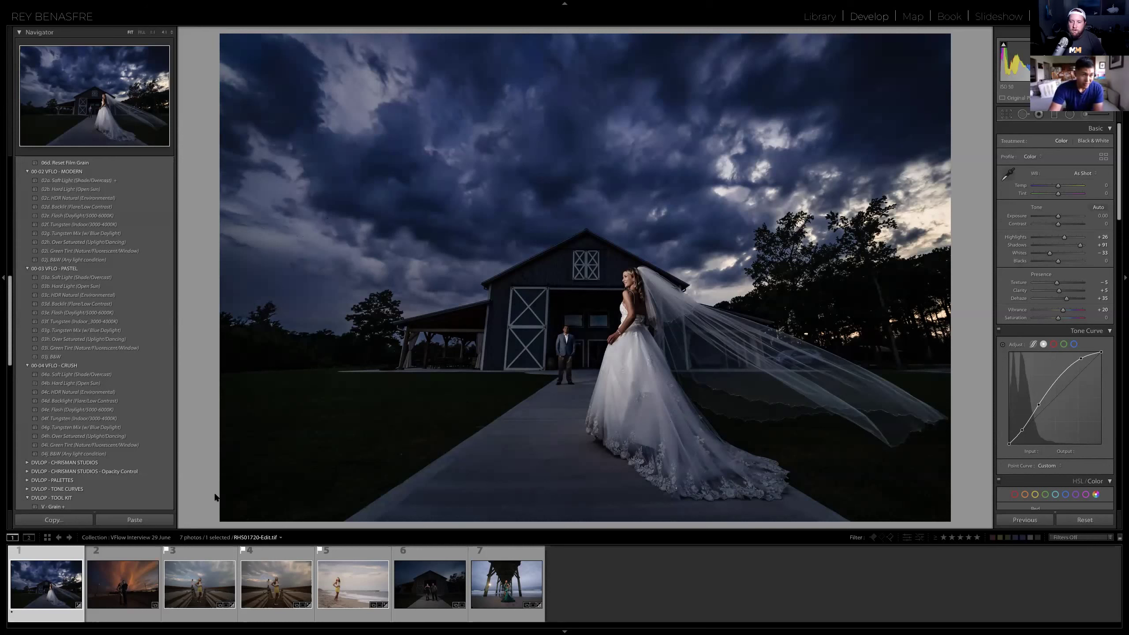
# Load the rooftop couple under the orange sunset sky from the filmstrip into Develop.
pyautogui.click(103, 577)
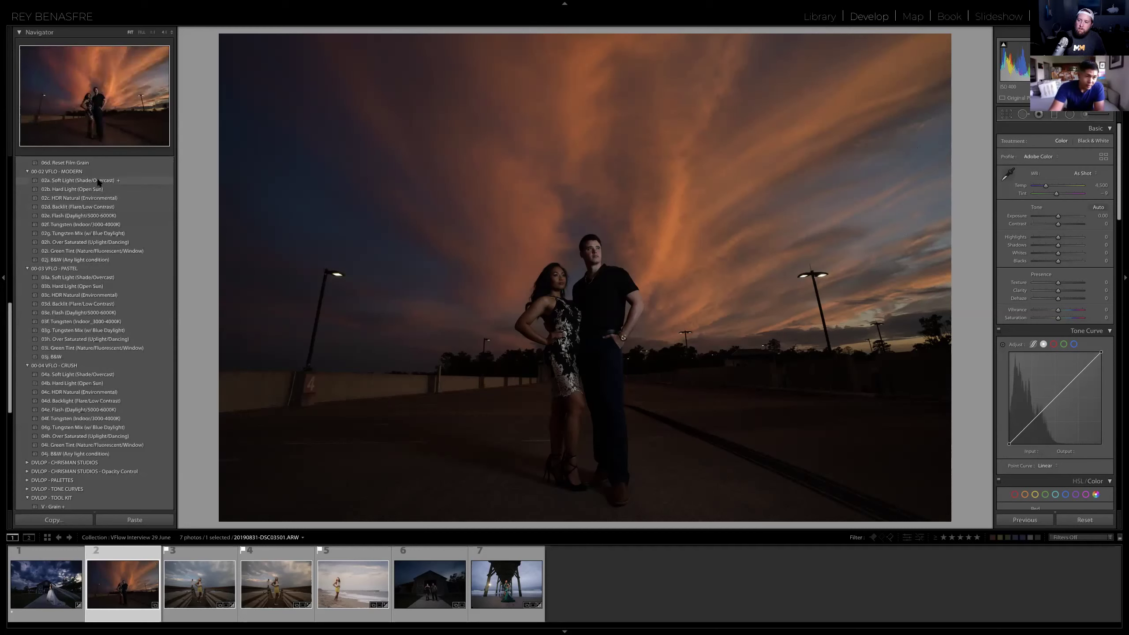
# Apply the 04a. Soft Light (Shade/Overcast) preset and raise Exposure to +0.20.
pyautogui.click(89, 374)
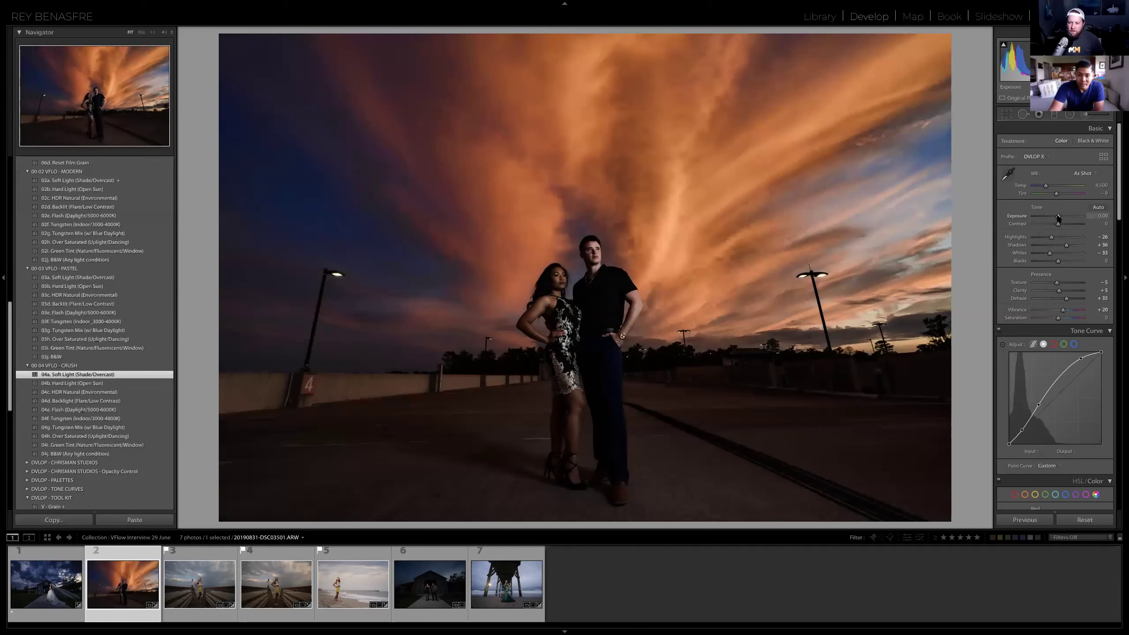
pyautogui.moveTo(1059, 217); pyautogui.dragTo(1060, 217)
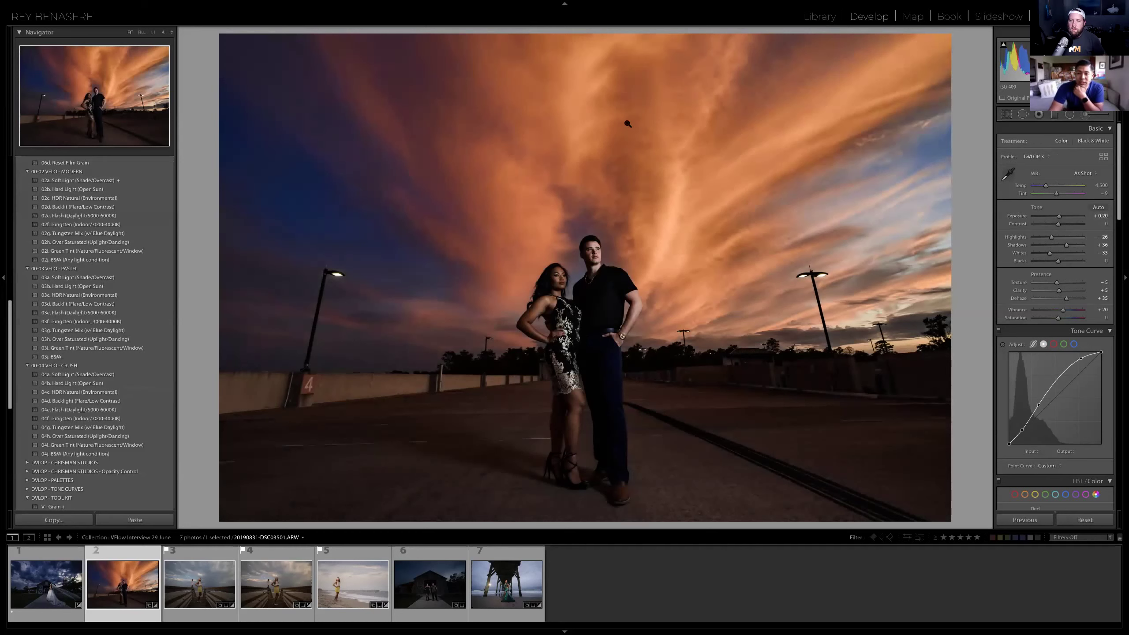
# Draw a graduated filter down from the top of the sunset sky, reposition it, then delete it.
pyautogui.click(1055, 114)
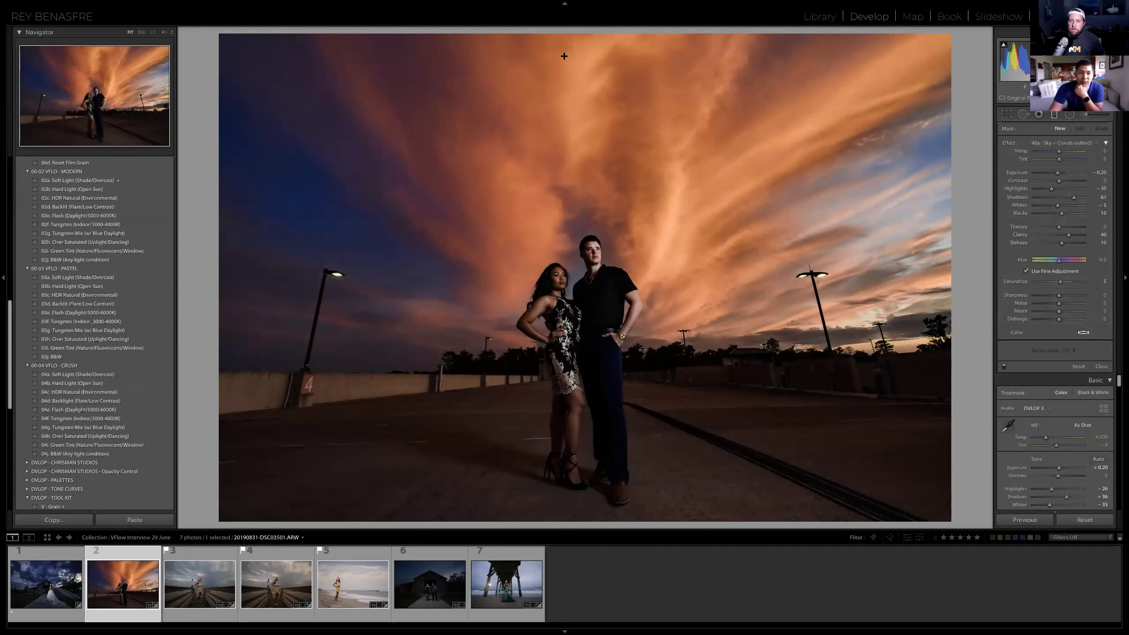
pyautogui.moveTo(570, 69); pyautogui.dragTo(572, 221)
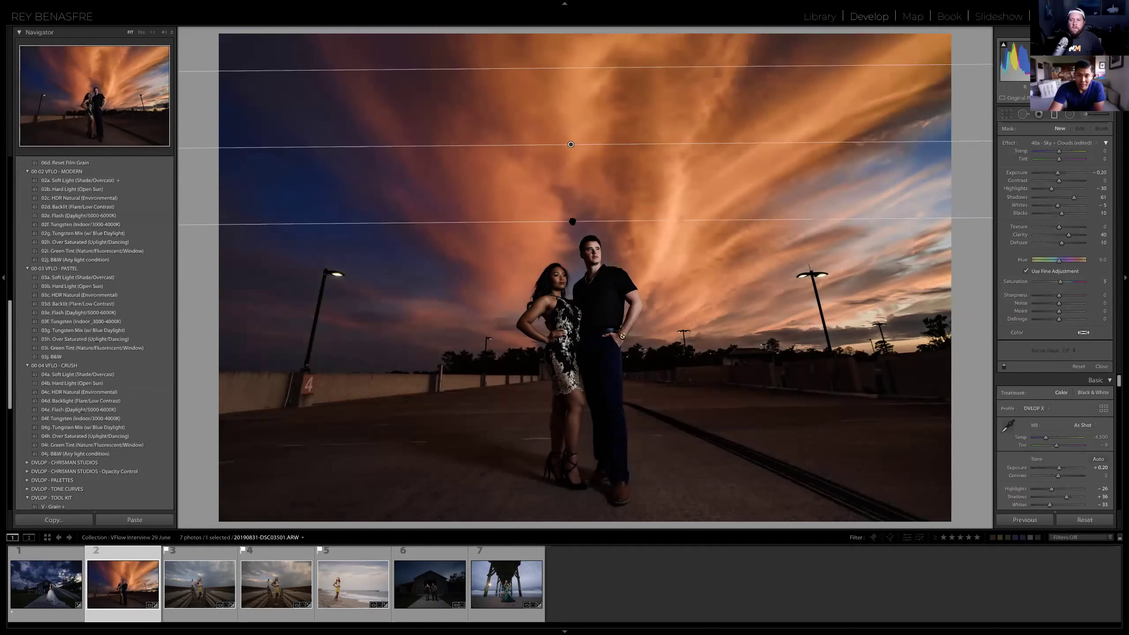
pyautogui.moveTo(573, 141); pyautogui.dragTo(577, 340)
pyautogui.moveTo(573, 232)
pyautogui.mouseDown()
pyautogui.moveTo(572, 253)
pyautogui.moveTo(572, 230)
pyautogui.mouseUp()
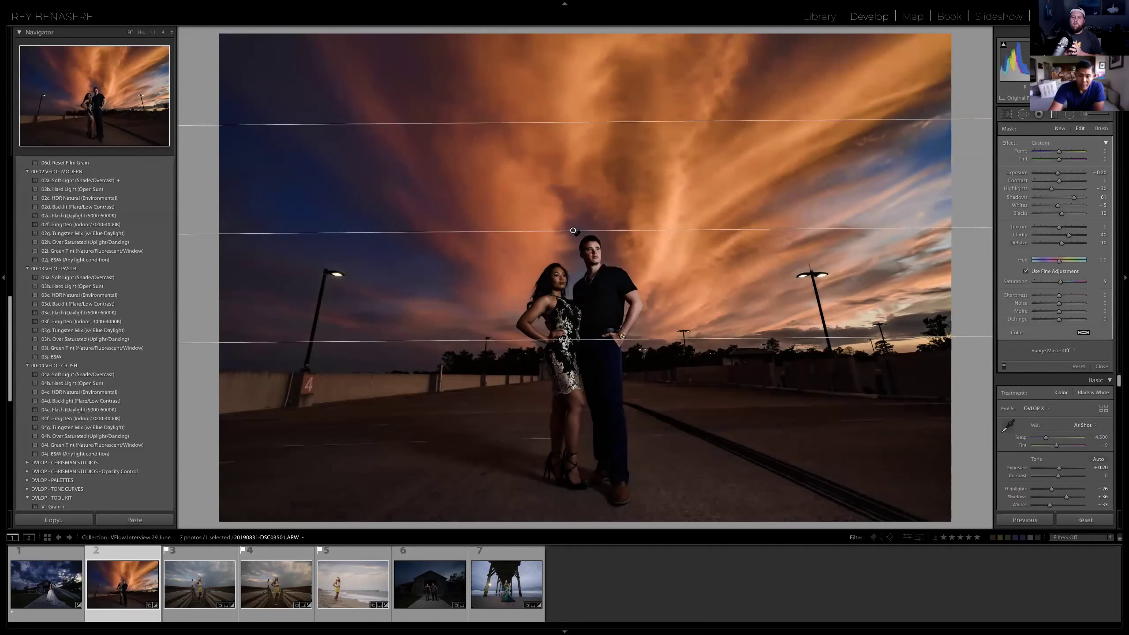
pyautogui.press('Delete')
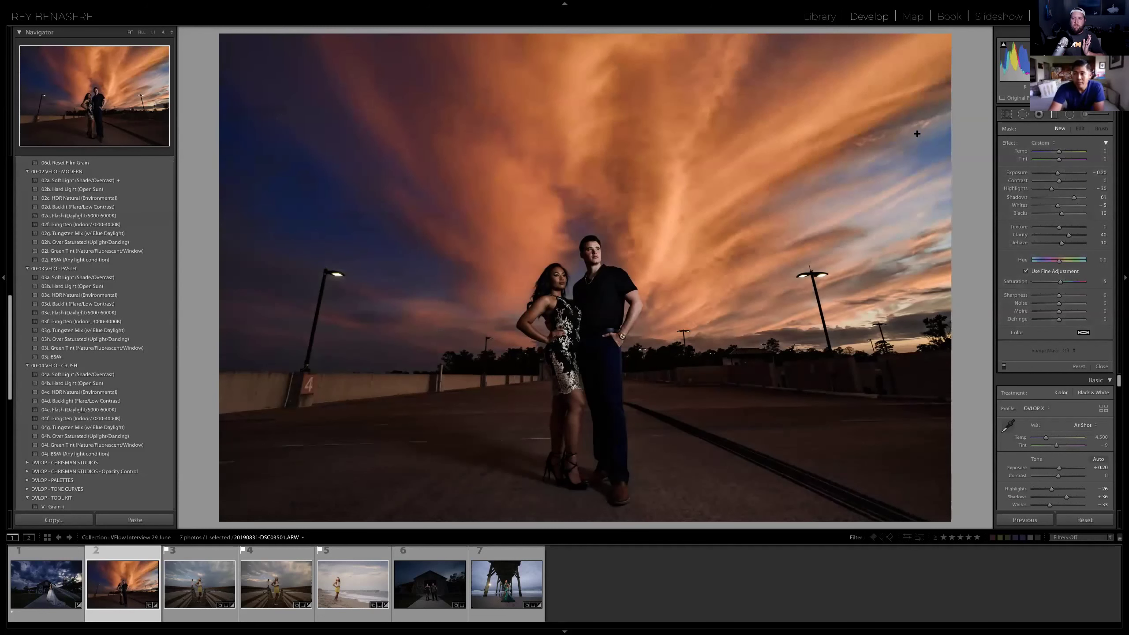
# Start a radial mask using the 43a - Nature + Color effect preset.
pyautogui.click(1068, 115)
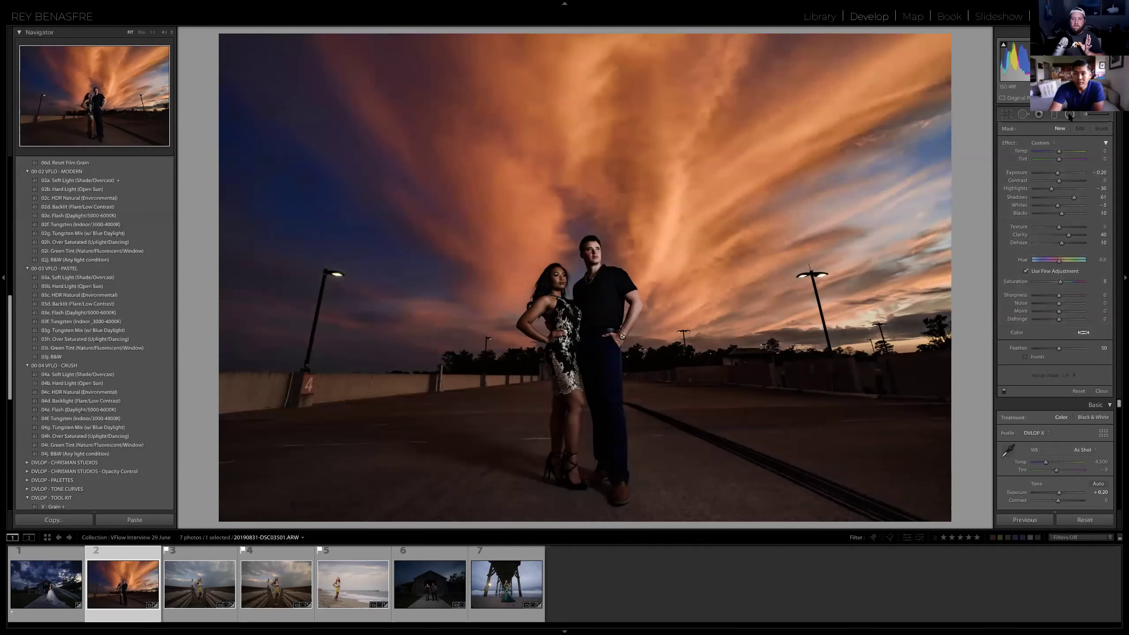
pyautogui.click(1069, 115)
pyautogui.click(1070, 115)
pyautogui.click(1063, 143)
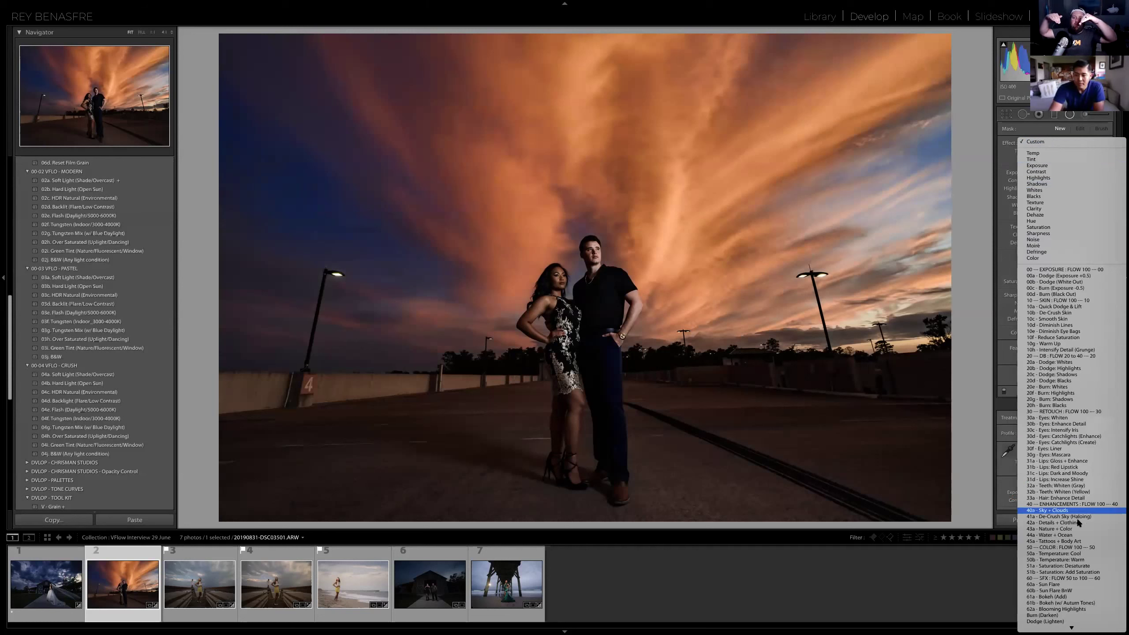
pyautogui.click(1067, 529)
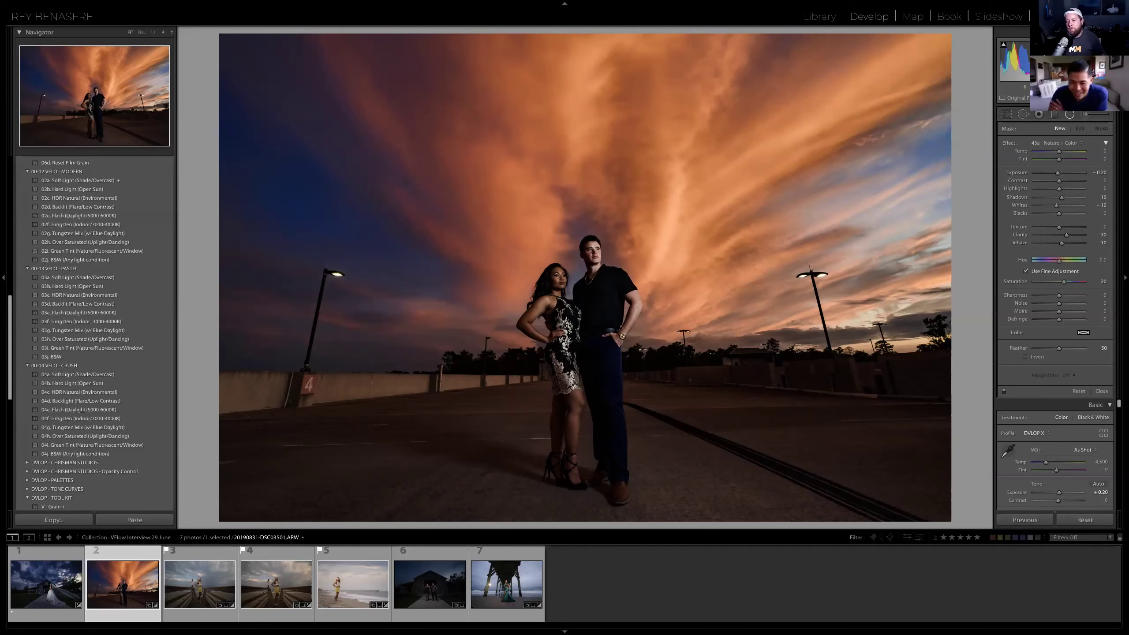
# Draw the radial filter around the couple, preview its mask overlay, and weaken its Amount.
pyautogui.moveTo(570, 338)
pyautogui.mouseDown()
pyautogui.moveTo(621, 429)
pyautogui.moveTo(680, 472)
pyautogui.moveTo(661, 452)
pyautogui.moveTo(645, 462)
pyautogui.moveTo(664, 467)
pyautogui.moveTo(577, 327)
pyautogui.mouseUp()
pyautogui.press('alt')
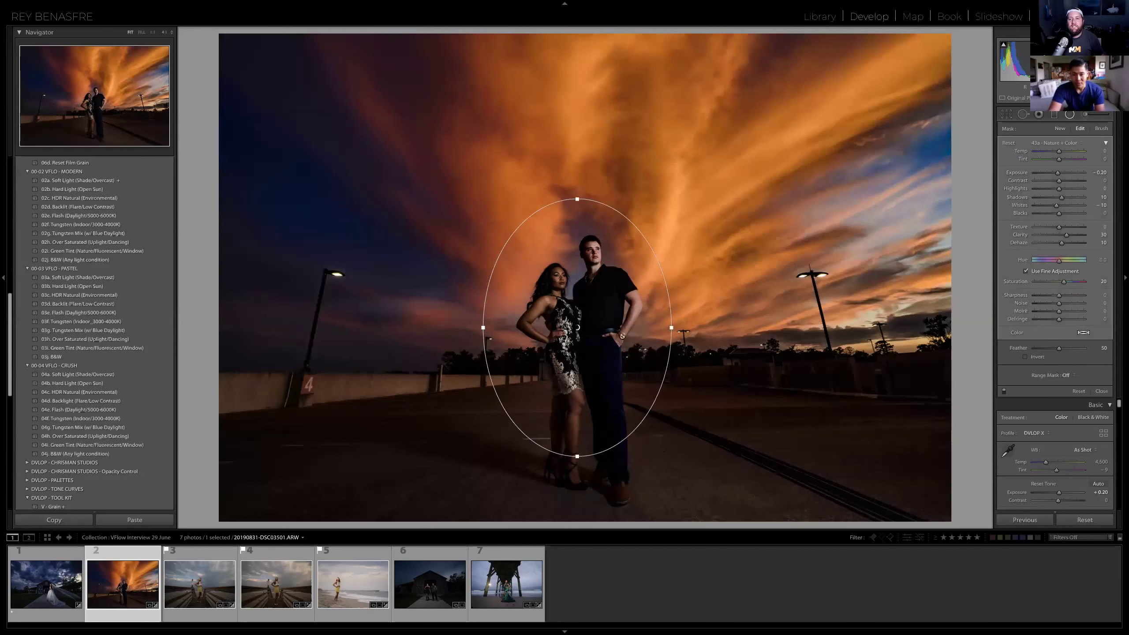
pyautogui.press('o')
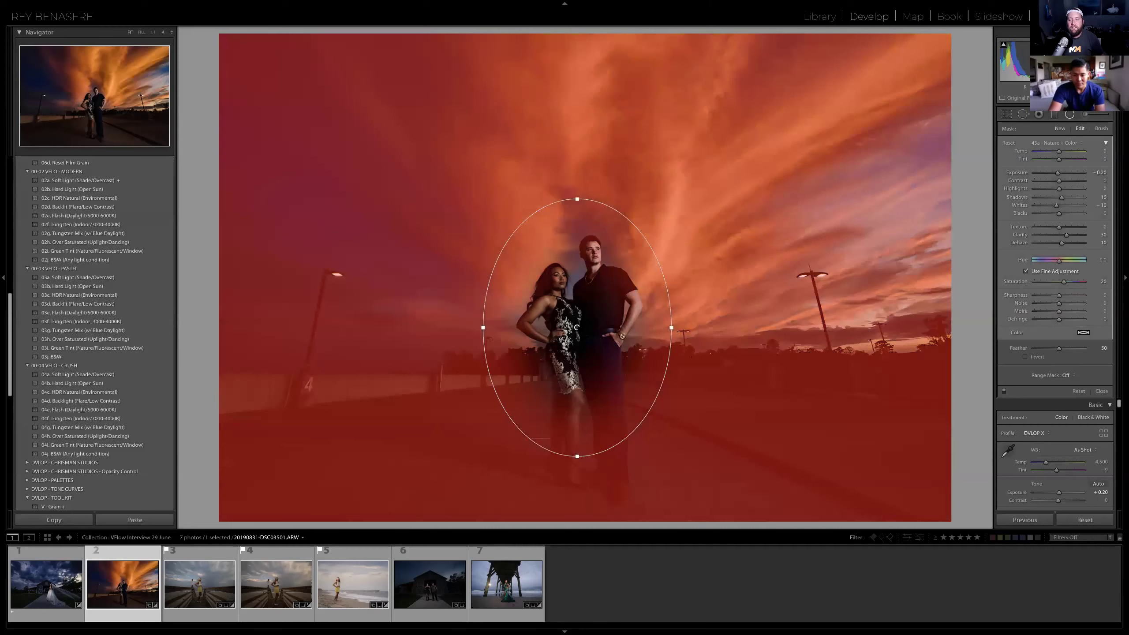
pyautogui.moveTo(577, 327); pyautogui.dragTo(580, 321)
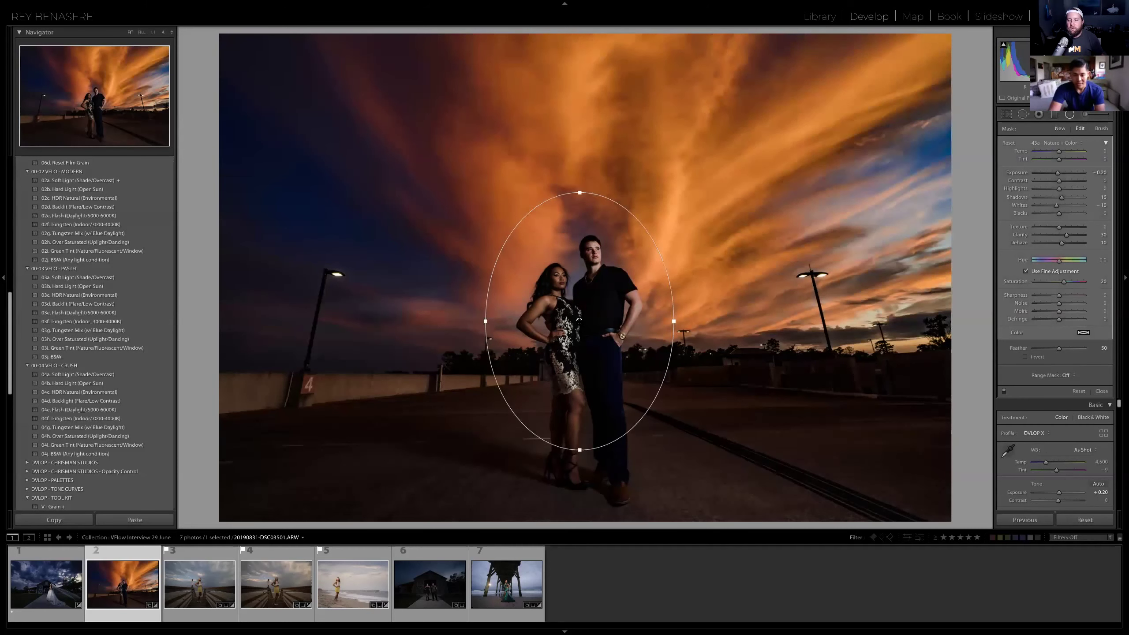
pyautogui.moveTo(579, 320)
pyautogui.mouseDown()
pyautogui.moveTo(548, 321)
pyautogui.moveTo(584, 320)
pyautogui.mouseUp()
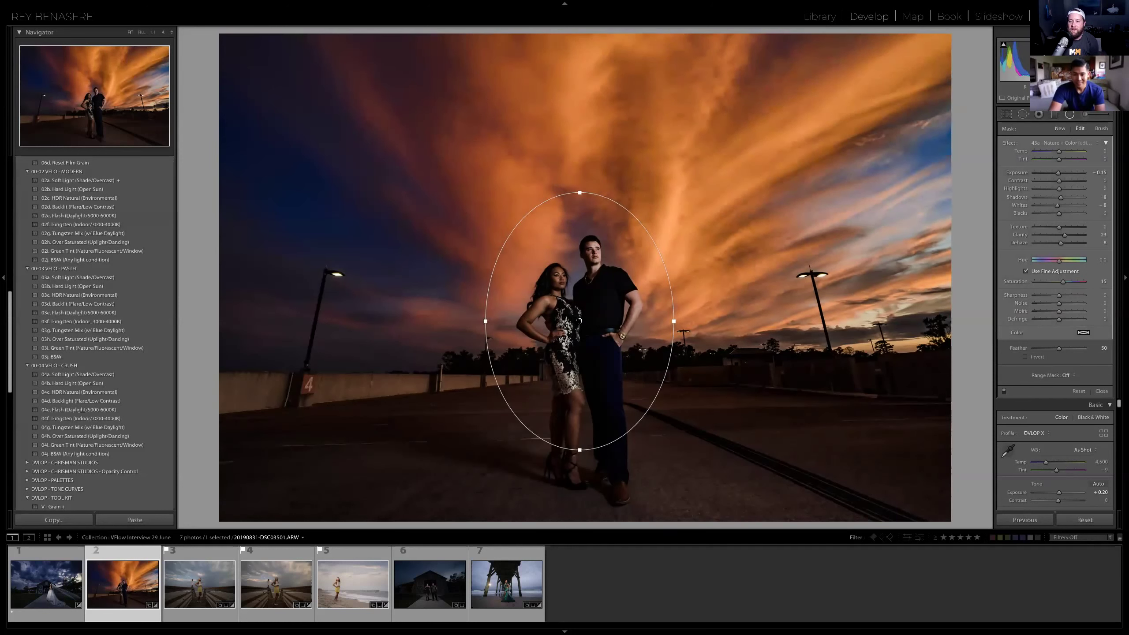
pyautogui.moveTo(578, 321); pyautogui.dragTo(558, 322)
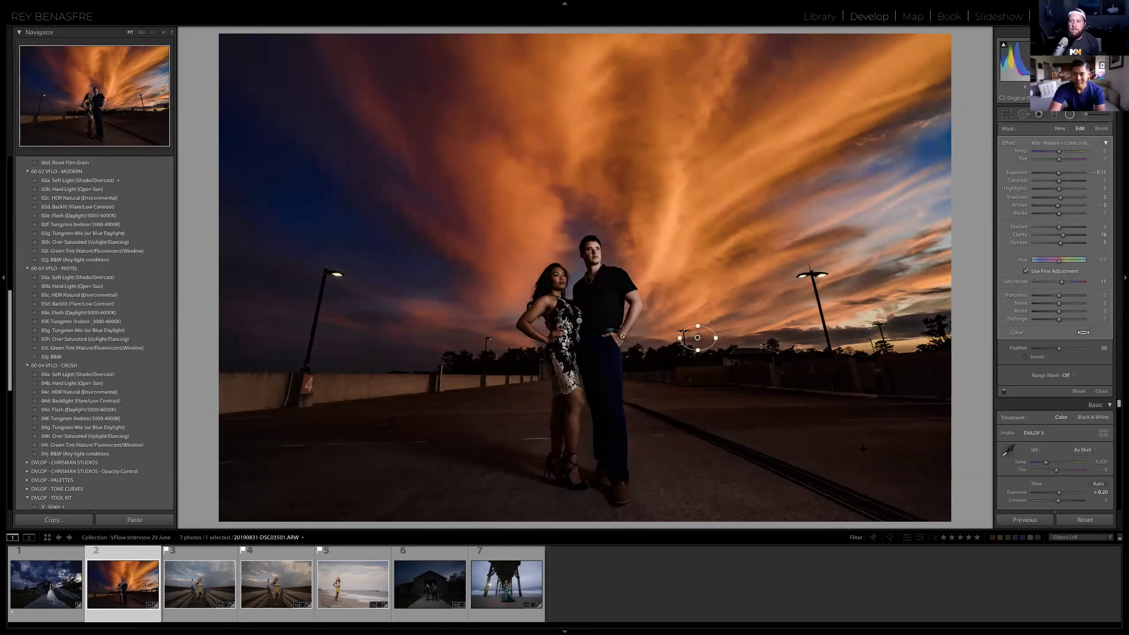
# Undo the accidental small radial filter drawn to the right of the couple.
pyautogui.moveTo(698, 337); pyautogui.dragTo(716, 350)
pyautogui.hotkey('ctrl', 'z')
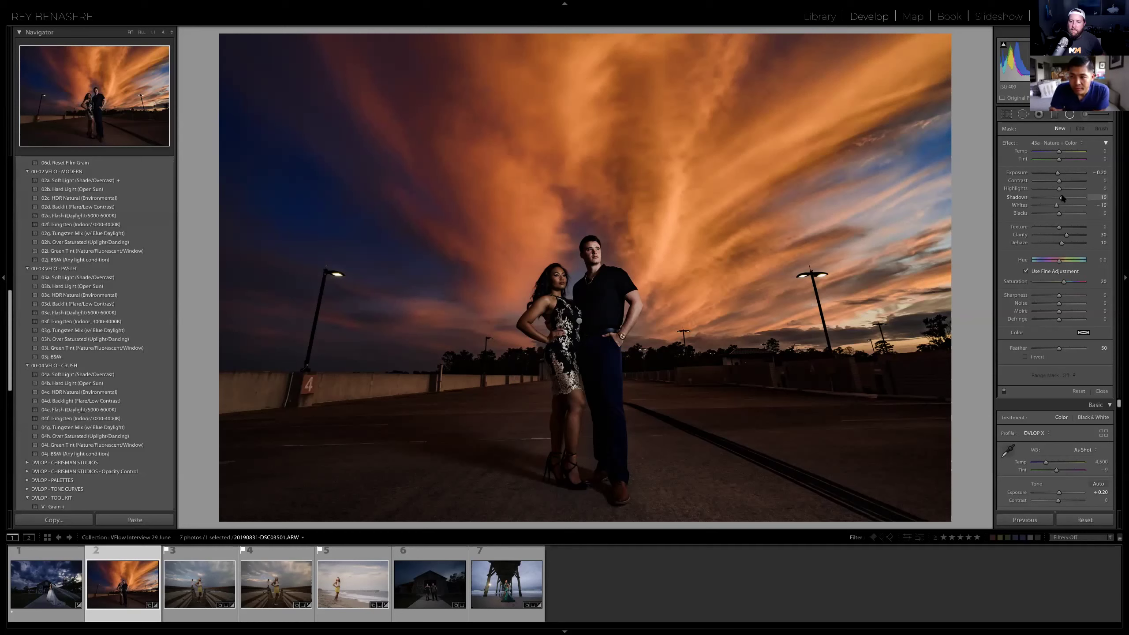
# Raise the radial mask's Shadows from 10 to 13.
pyautogui.moveTo(1062, 198); pyautogui.dragTo(1065, 199)
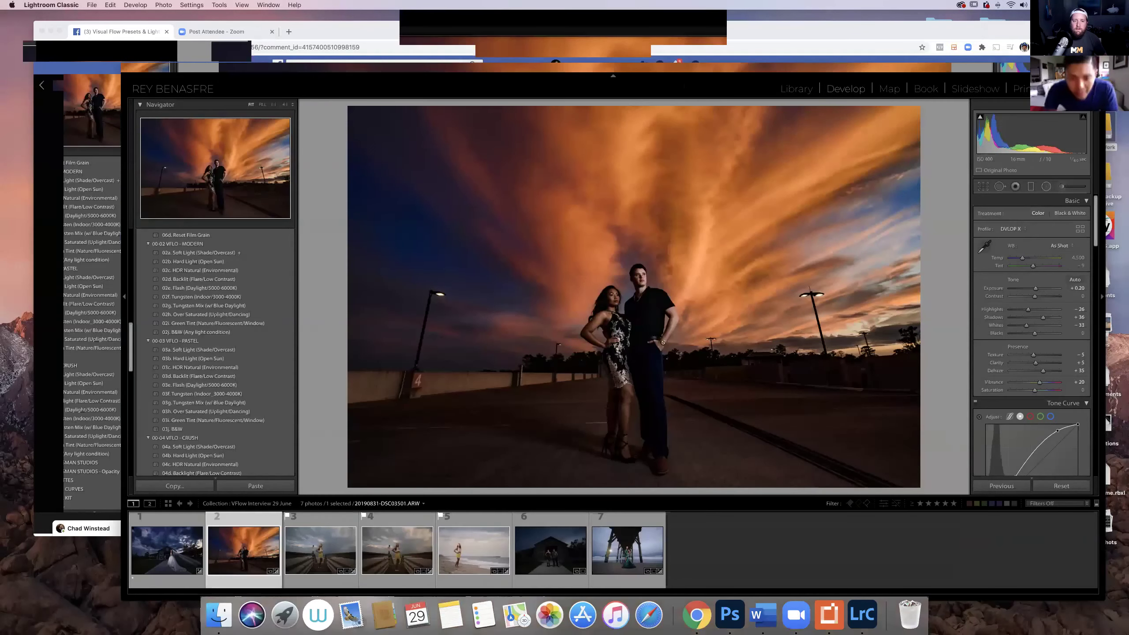
# Switch Lightroom back to full-screen mode with Shift+F, hiding the menu bar and dock.
pyautogui.hotkey('shift', 'f')
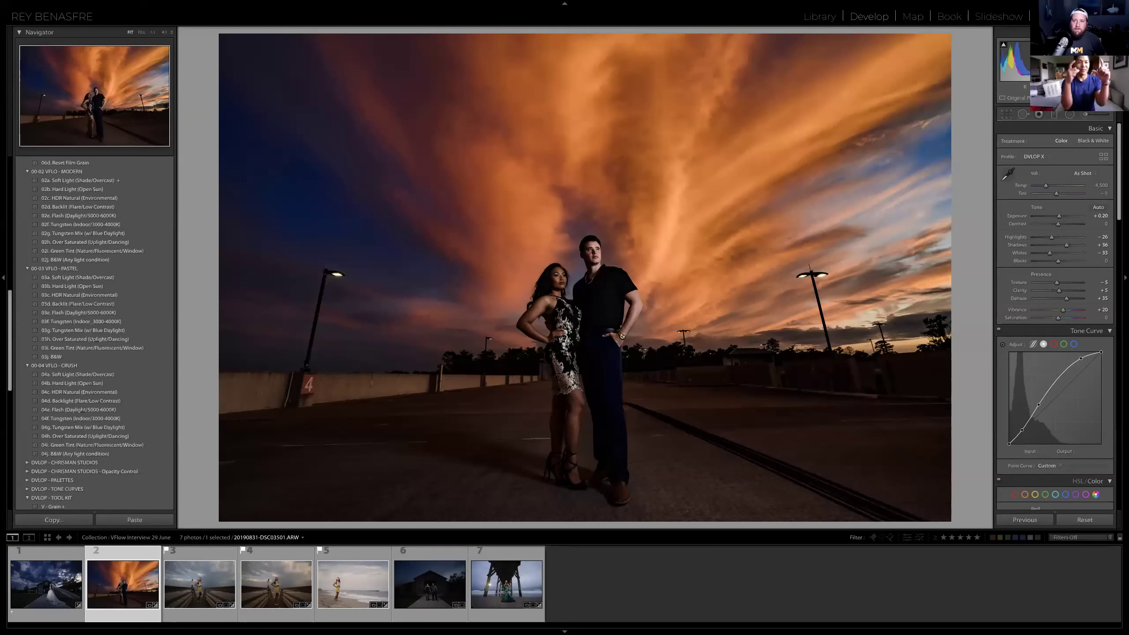
pyautogui.click(200, 584)
pyautogui.scroll(-10, 1056, 311)
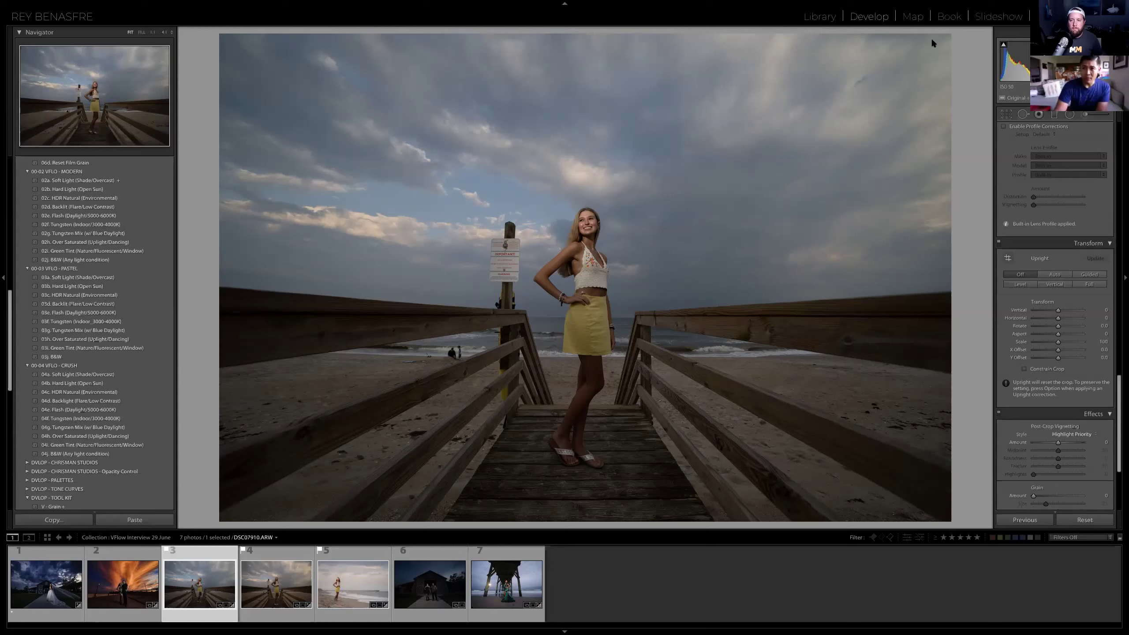
# Scroll the right Develop panel up to the Basic, Tone Curve and HSL panels.
pyautogui.scroll(5, 1051, 161)
pyautogui.scroll(6, 1051, 161)
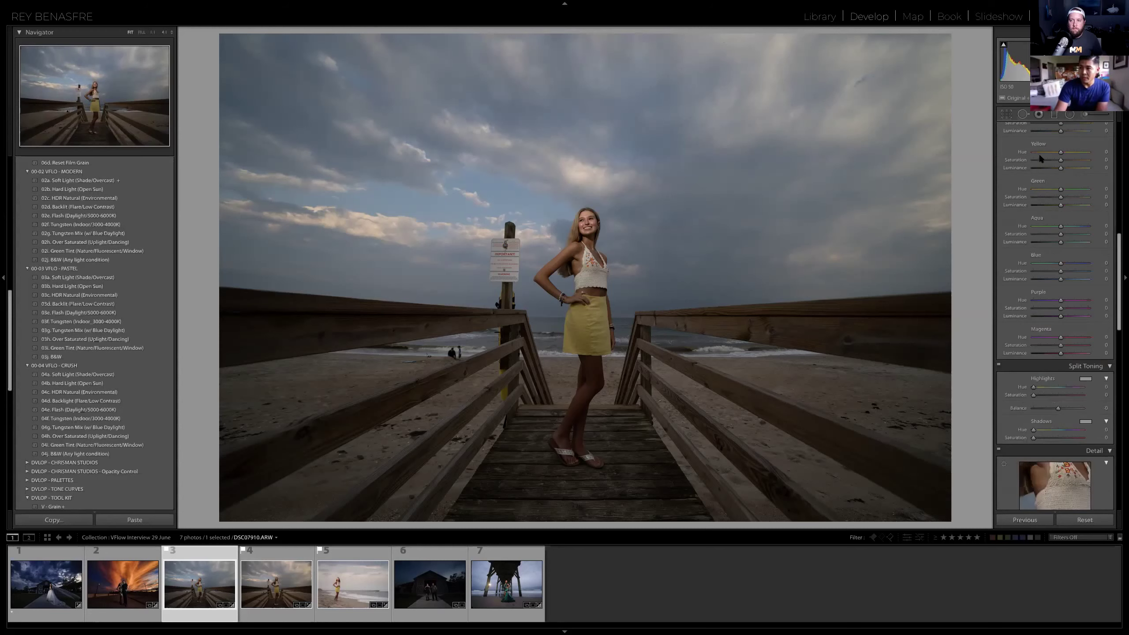
# Apply the 04a. Soft Light (Shade/Overcast) preset to the boardwalk portrait and move to photo 4.
pyautogui.click(84, 374)
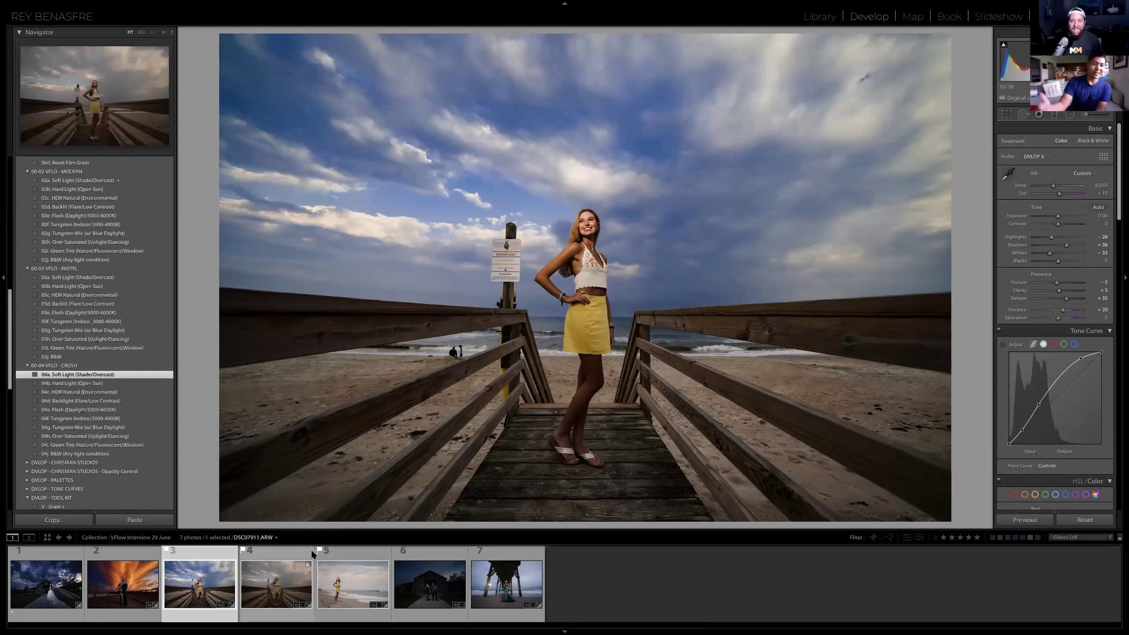
pyautogui.click(277, 578)
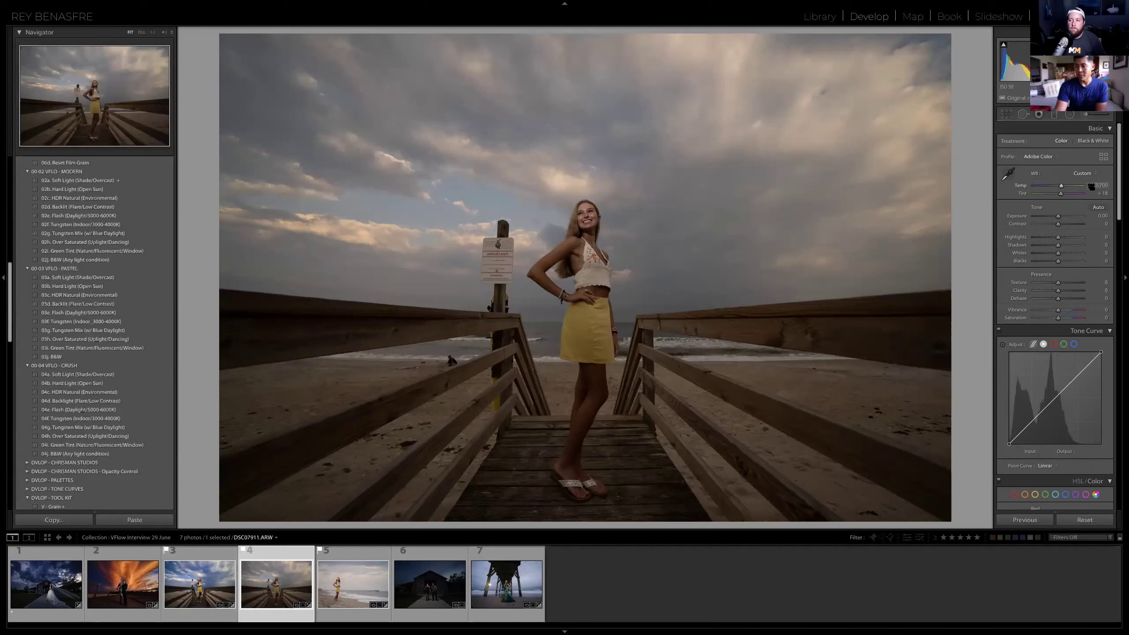
# Look back at the edited third photo for comparison, then return to photo 4.
pyautogui.click(200, 584)
pyautogui.click(77, 374)
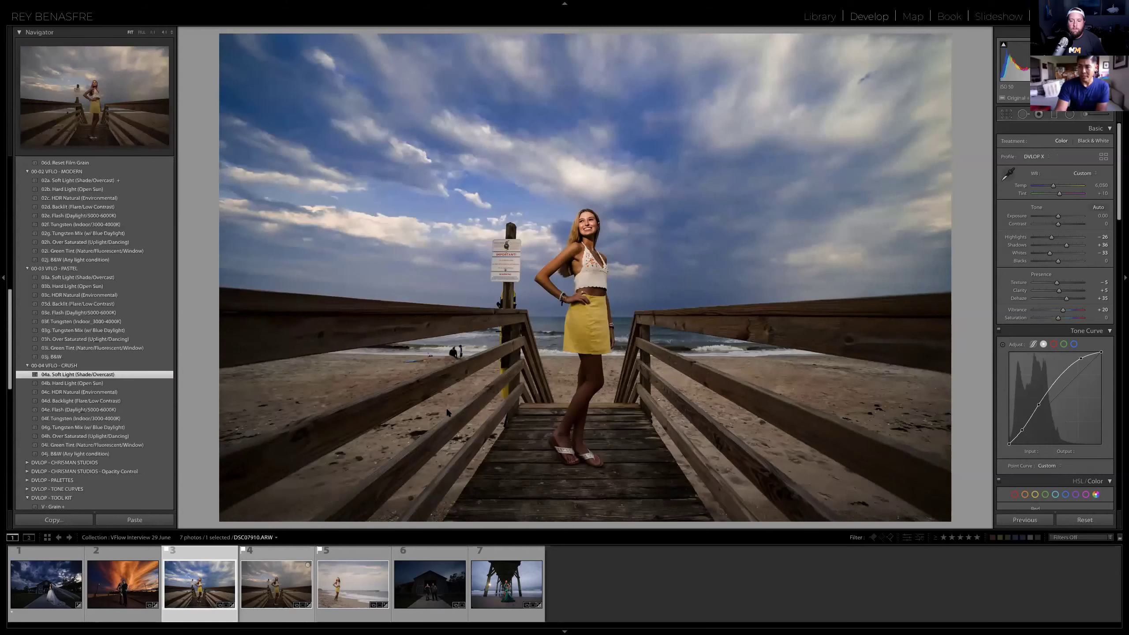
pyautogui.press('Right')
# Cool Temp to 5,870, warm it back to 7,700, and apply the 04a. Soft Light (Shade/Overcast) preset.
pyautogui.moveTo(1061, 186); pyautogui.dragTo(1060, 215)
pyautogui.click(1058, 216)
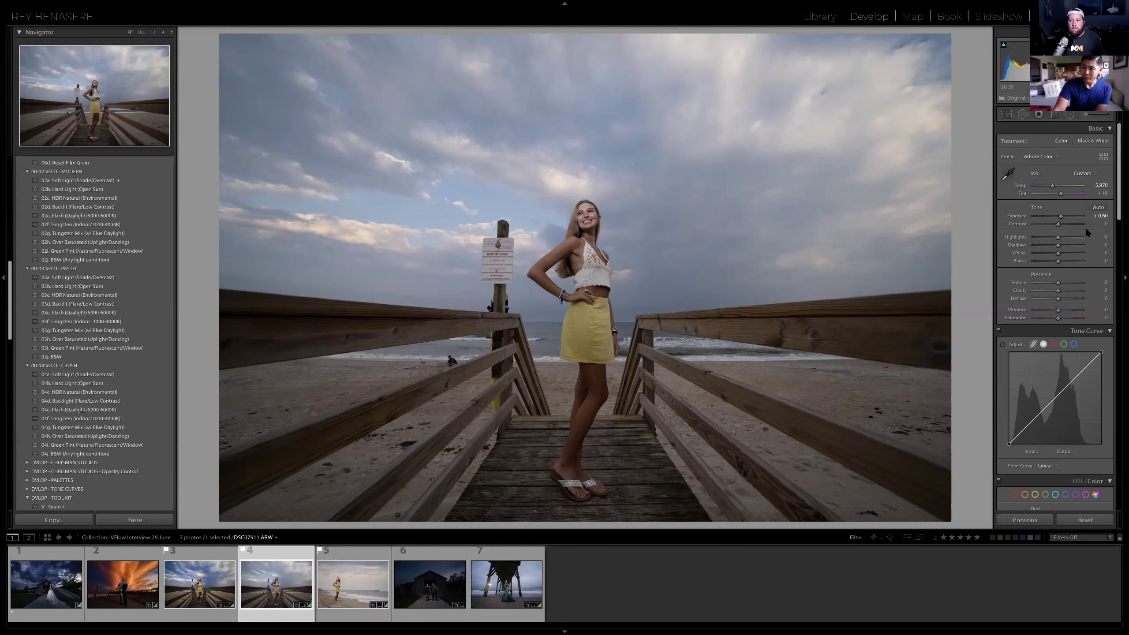
pyautogui.moveTo(1057, 188); pyautogui.dragTo(1066, 188)
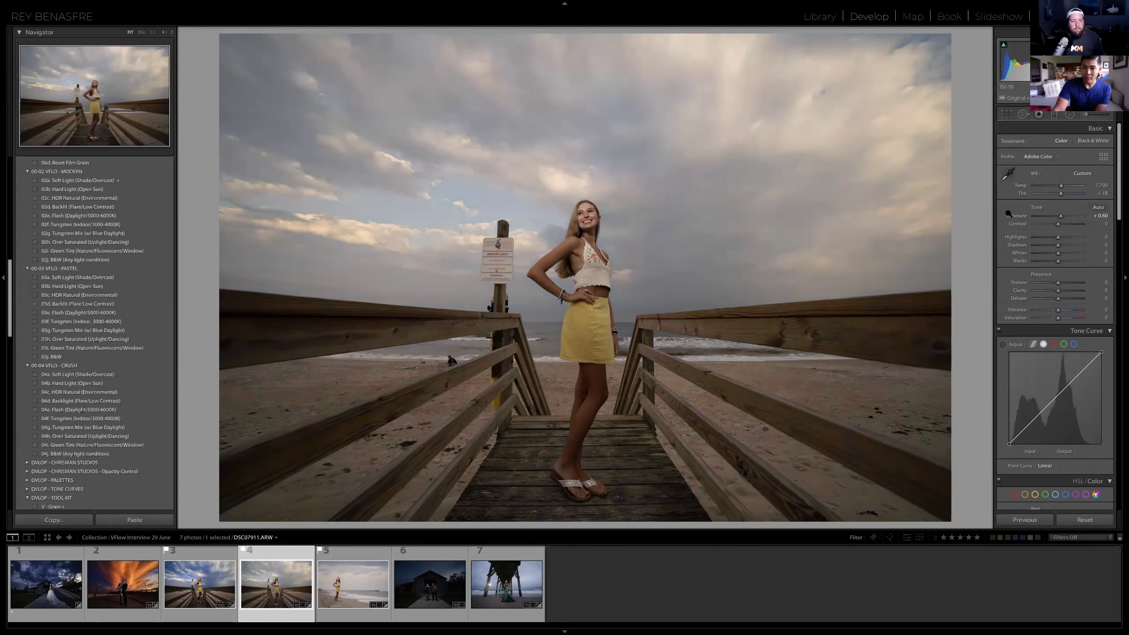
pyautogui.click(84, 376)
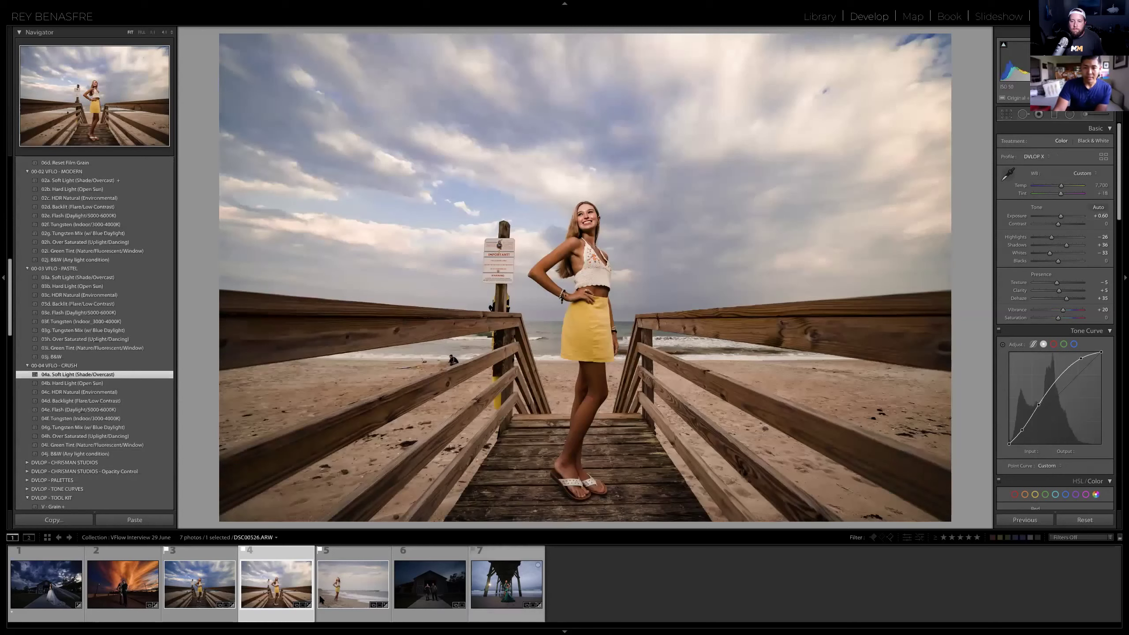
# Brighten the third portrait to Exposure +0.15 with Shadows +41, then return to the fourth.
pyautogui.click(212, 595)
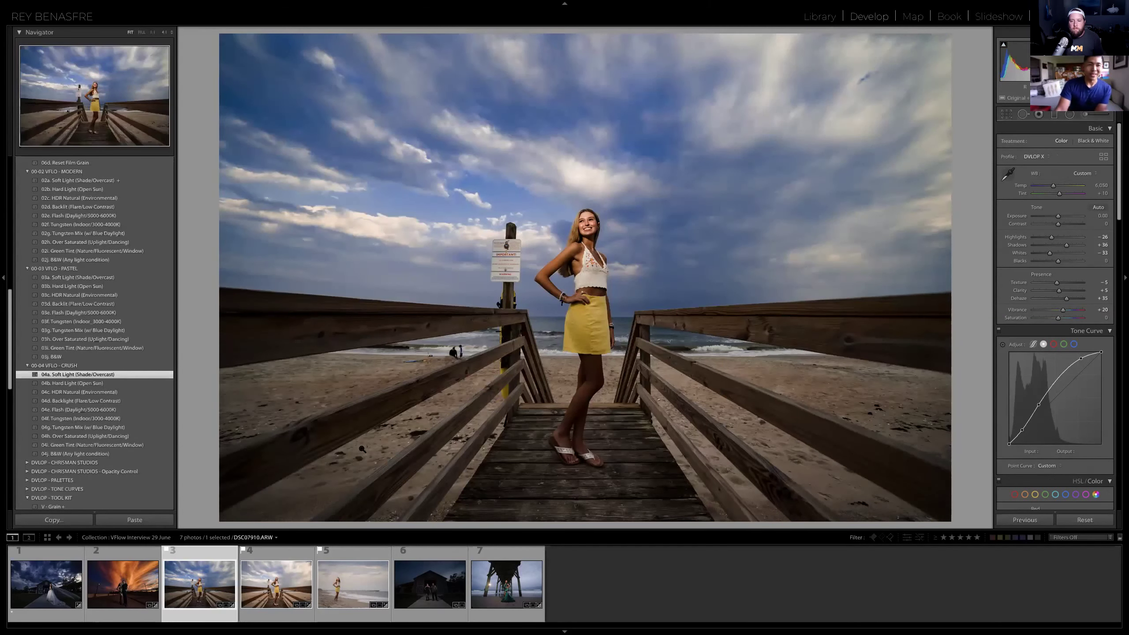
pyautogui.moveTo(1058, 217); pyautogui.dragTo(1069, 246)
pyautogui.press('-')
pyautogui.press('-')
pyautogui.press('-')
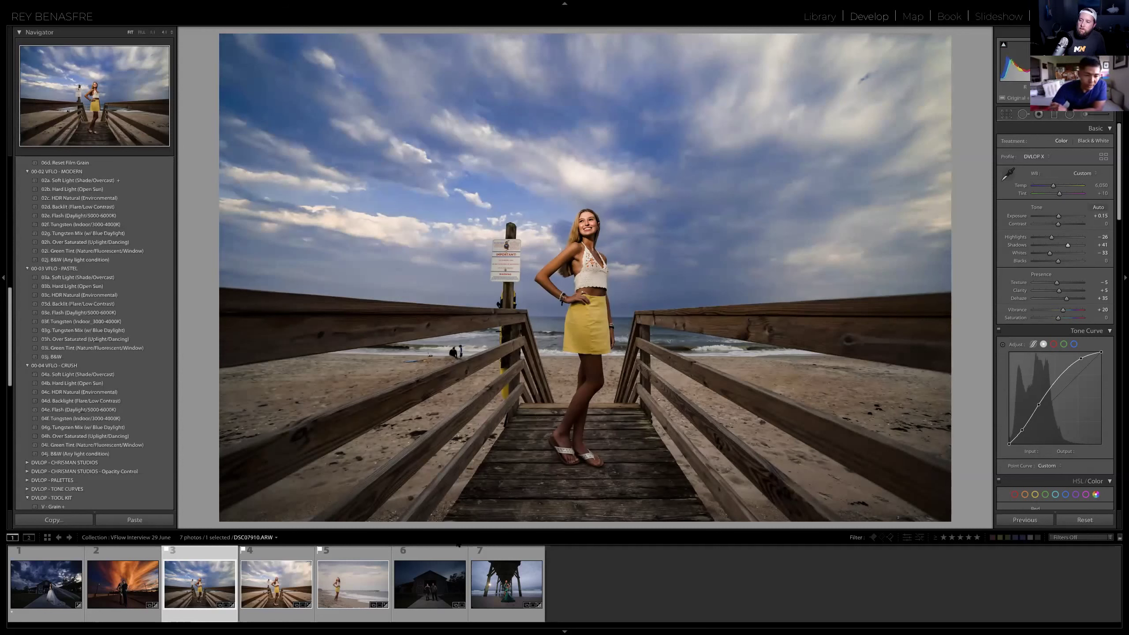
pyautogui.press('Right')
pyautogui.click(77, 374)
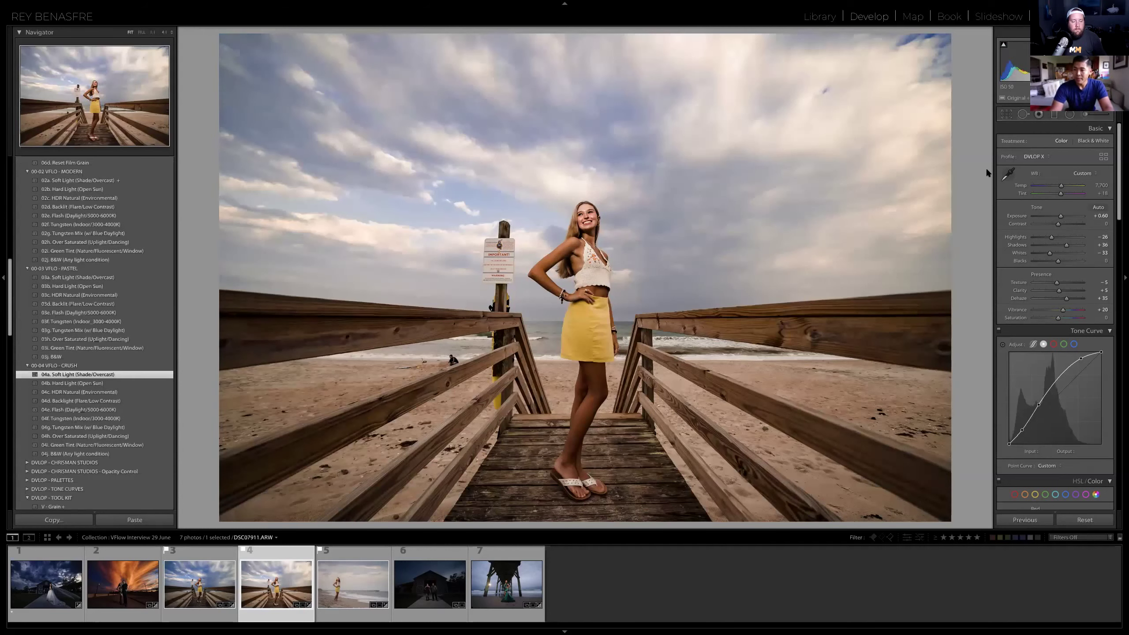
# Lower the fourth portrait's Exposure from +0.60 to +0.55.
pyautogui.moveTo(1060, 216); pyautogui.dragTo(1059, 217)
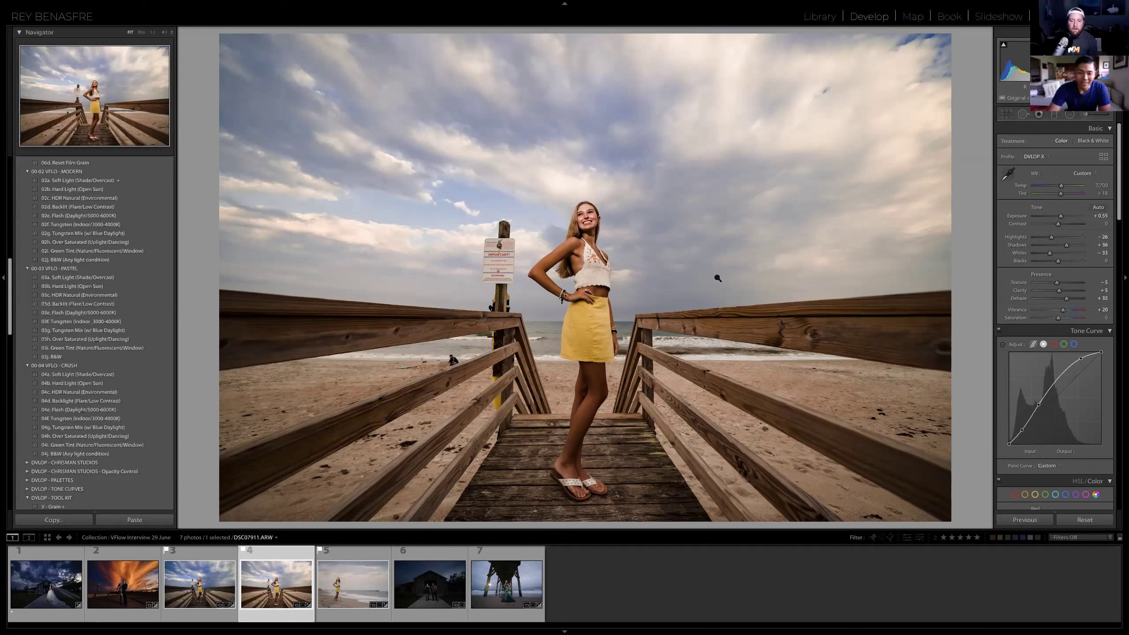
# Draw a radial mask around the woman and stretch it into a tall oval reaching her feet.
pyautogui.hotkey('shift', 'm')
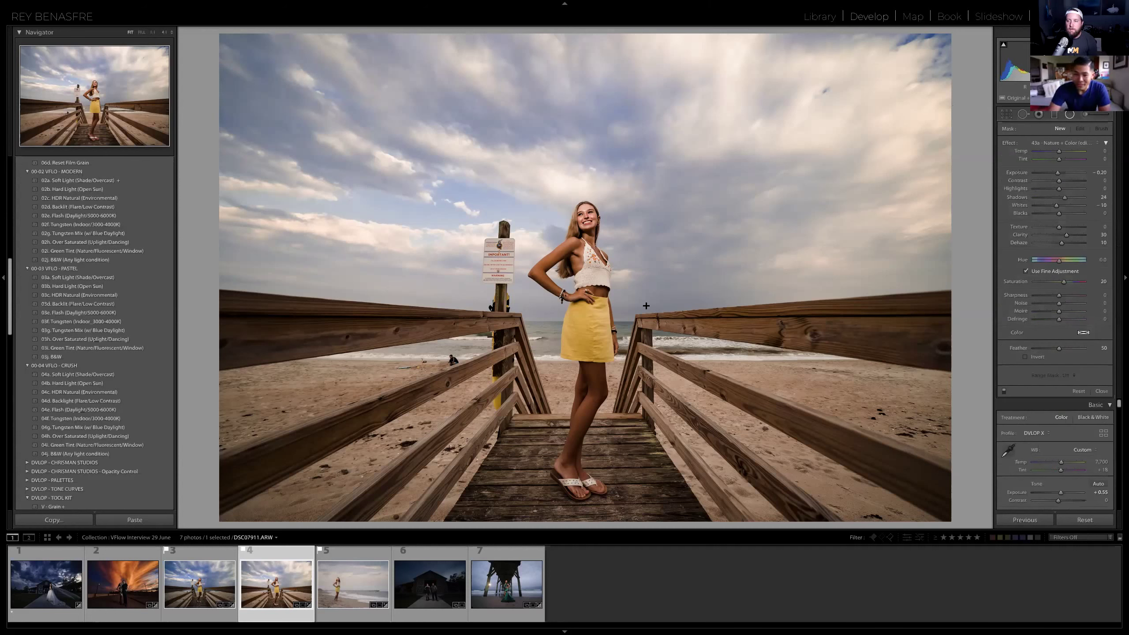
pyautogui.moveTo(562, 259); pyautogui.dragTo(643, 385)
pyautogui.moveTo(639, 248); pyautogui.dragTo(672, 289)
pyautogui.moveTo(591, 300); pyautogui.dragTo(584, 299)
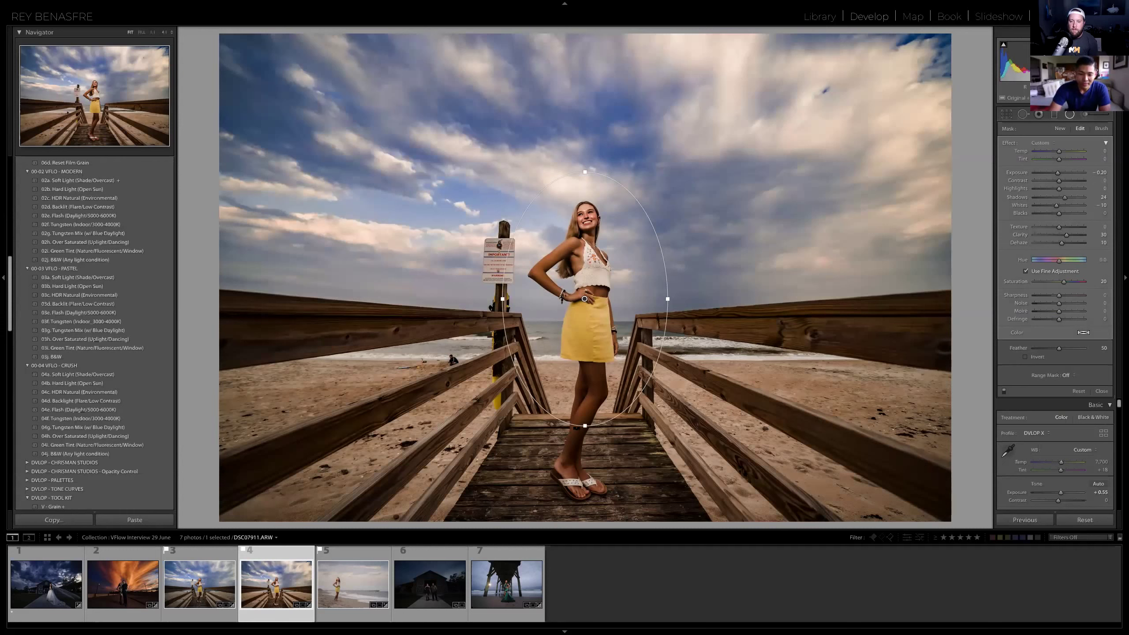
pyautogui.moveTo(584, 425); pyautogui.dragTo(585, 470)
pyautogui.moveTo(585, 299); pyautogui.dragTo(586, 325)
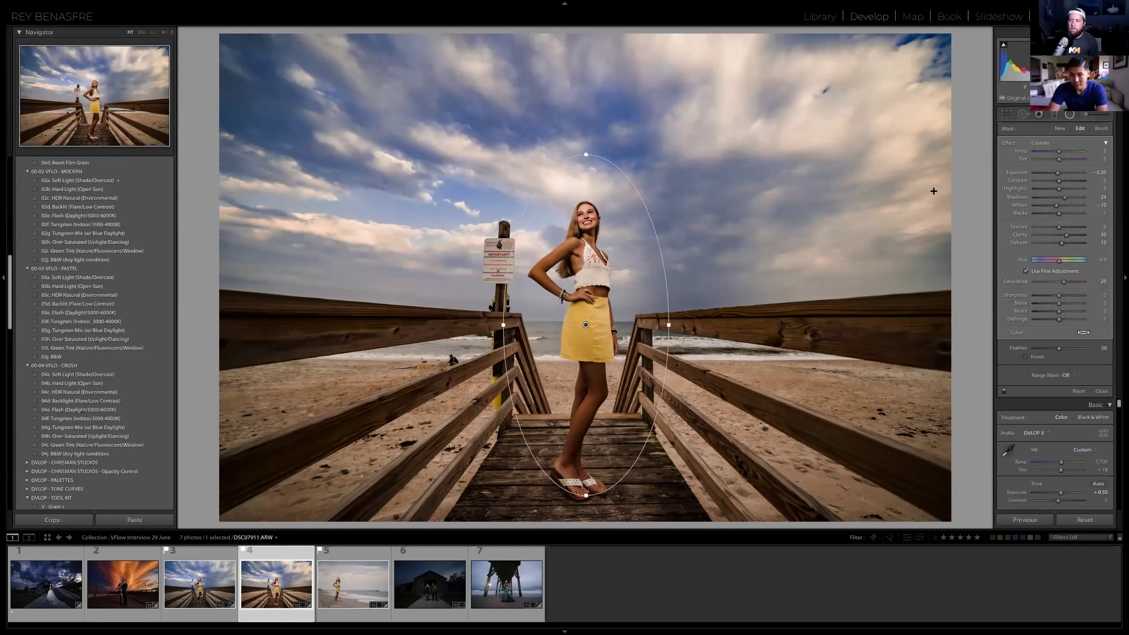
# Reopen the radial filter and move its oval up to centre it on the woman.
pyautogui.hotkey('shift', 'm')
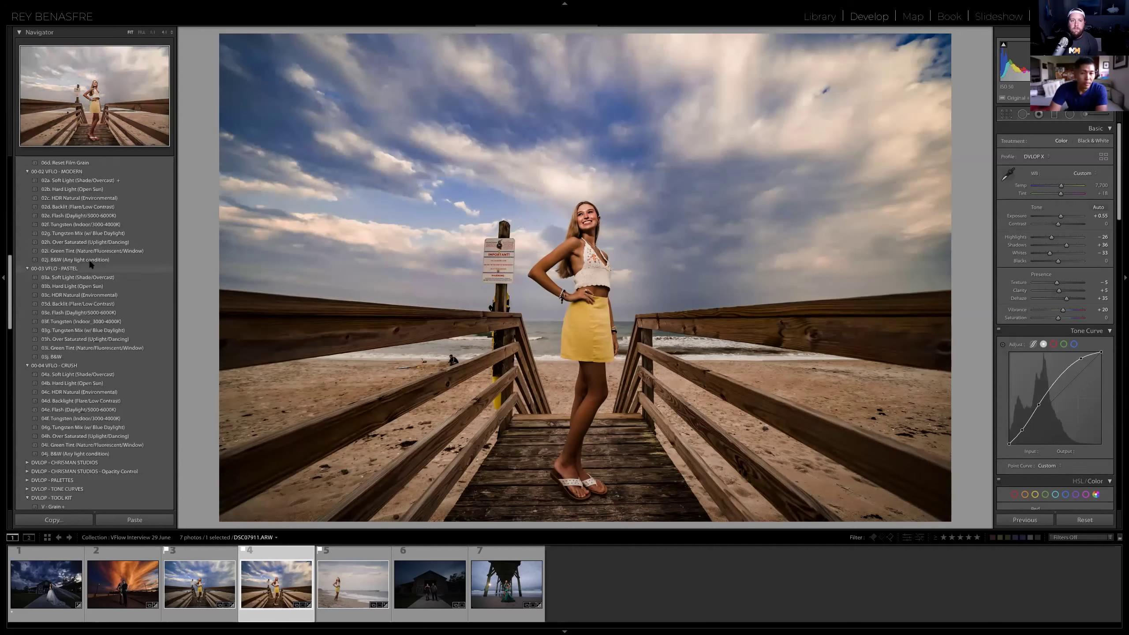
pyautogui.scroll(3, 89, 267)
pyautogui.scroll(15, 91, 264)
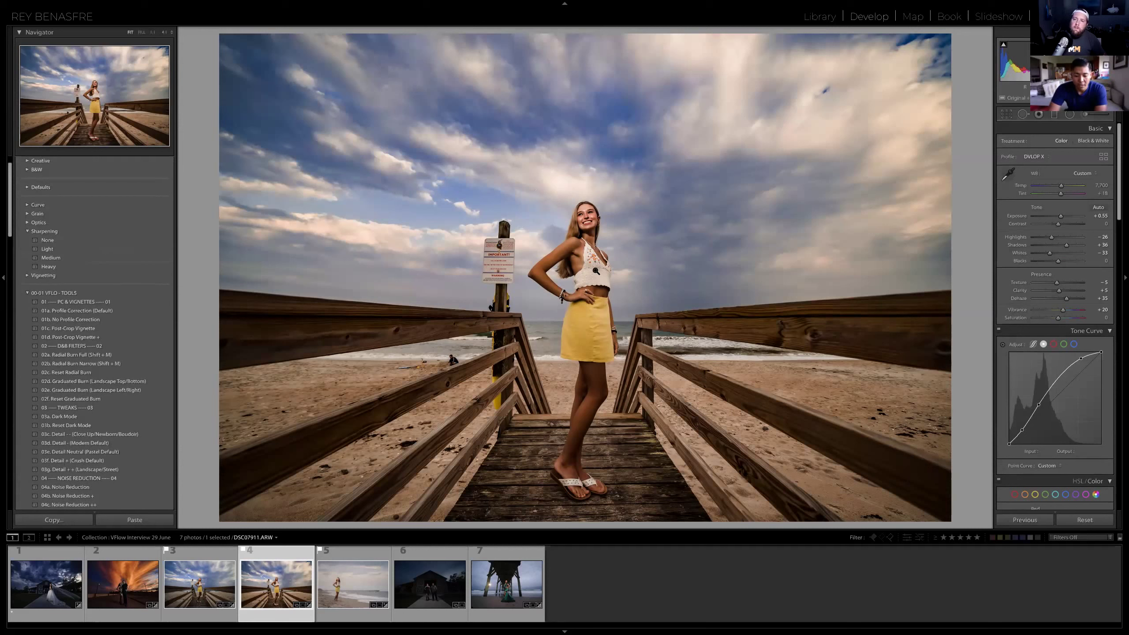
pyautogui.hotkey('shift', 'm')
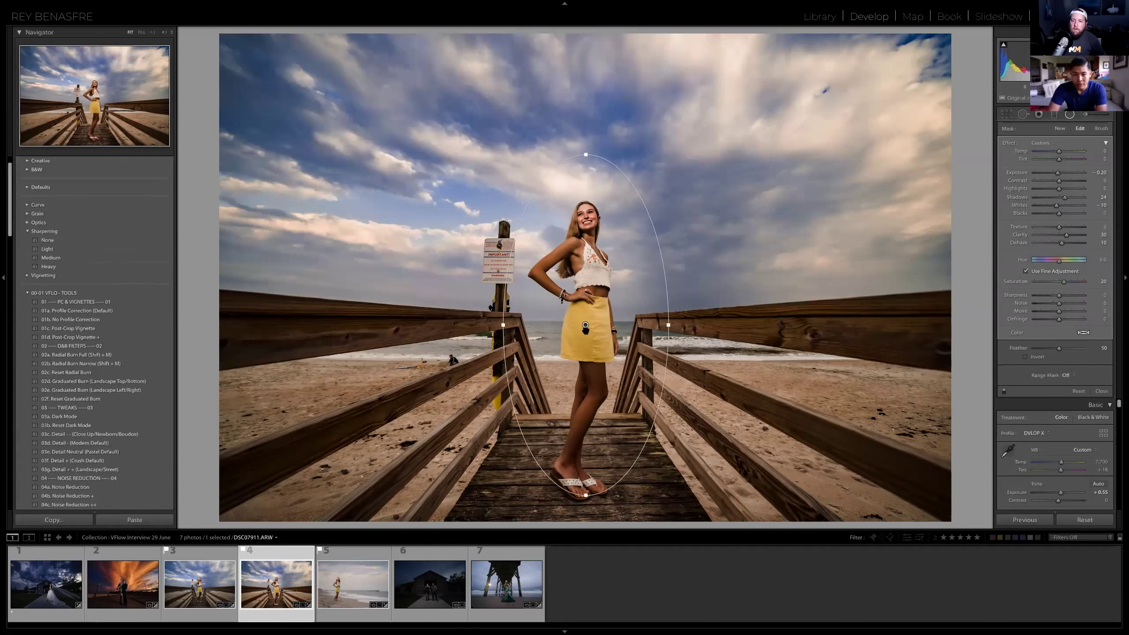
pyautogui.moveTo(586, 326)
pyautogui.moveTo(586, 326); pyautogui.dragTo(586, 298)
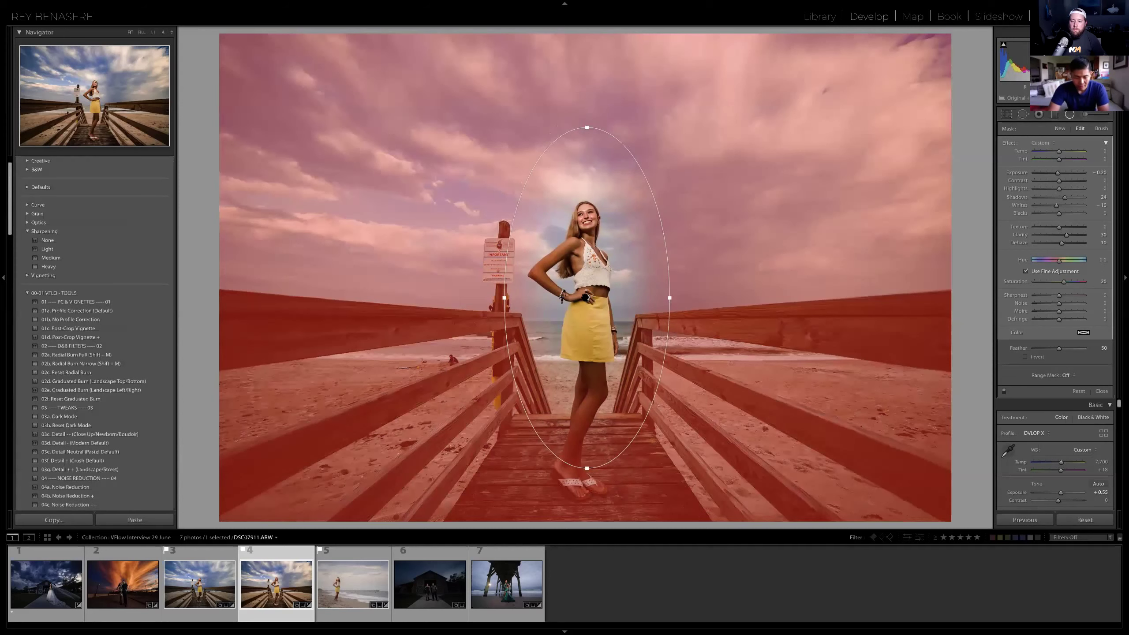
# Hide the red mask overlay and open the radial filter's Effect preset list.
pyautogui.press('o')
pyautogui.press('o')
pyautogui.press('alt')
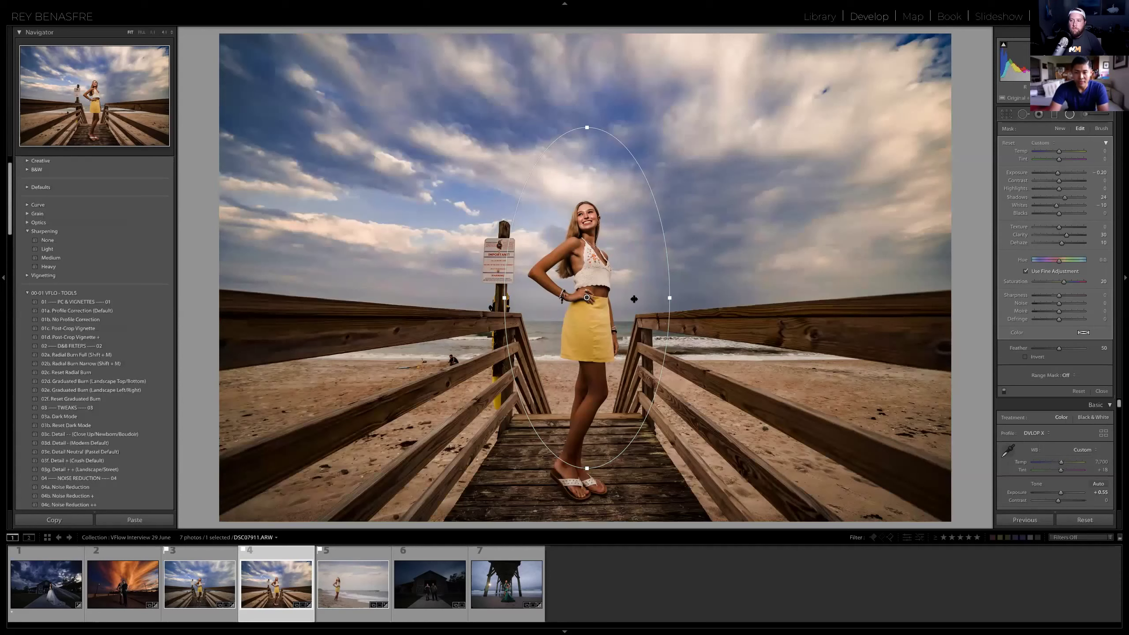
pyautogui.click(1053, 143)
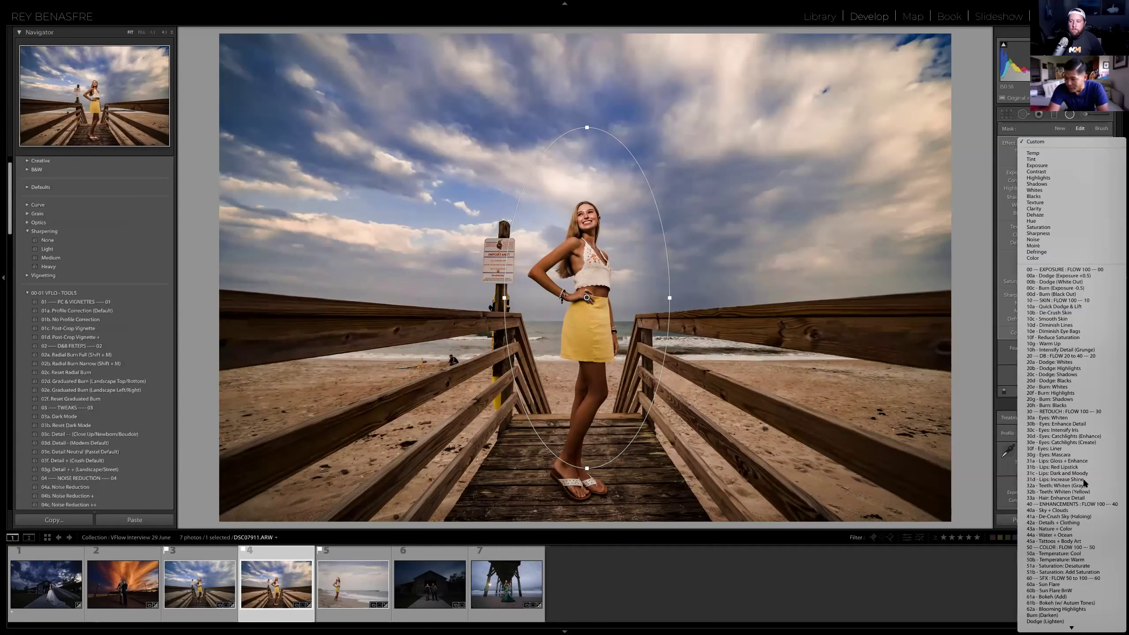
# Apply the 43a - Nature + Color effect to the radial filter at roughly double strength.
pyautogui.click(1076, 529)
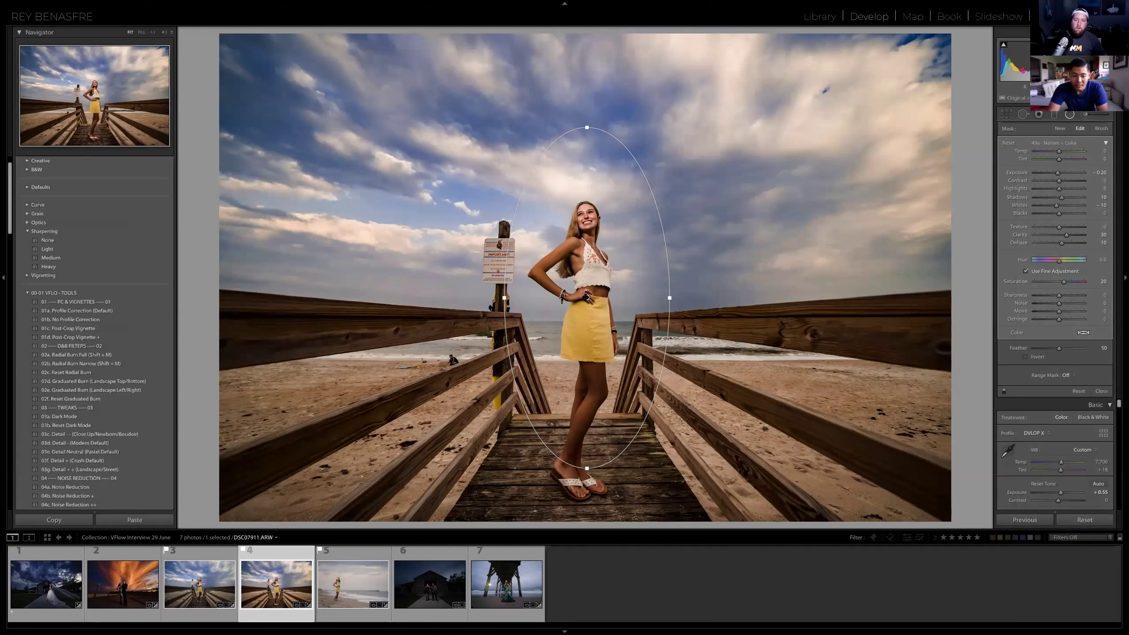
pyautogui.moveTo(587, 298)
pyautogui.mouseDown()
pyautogui.moveTo(599, 298)
pyautogui.moveTo(576, 290)
pyautogui.moveTo(601, 288)
pyautogui.moveTo(555, 290)
pyautogui.moveTo(594, 289)
pyautogui.moveTo(569, 290)
pyautogui.mouseUp()
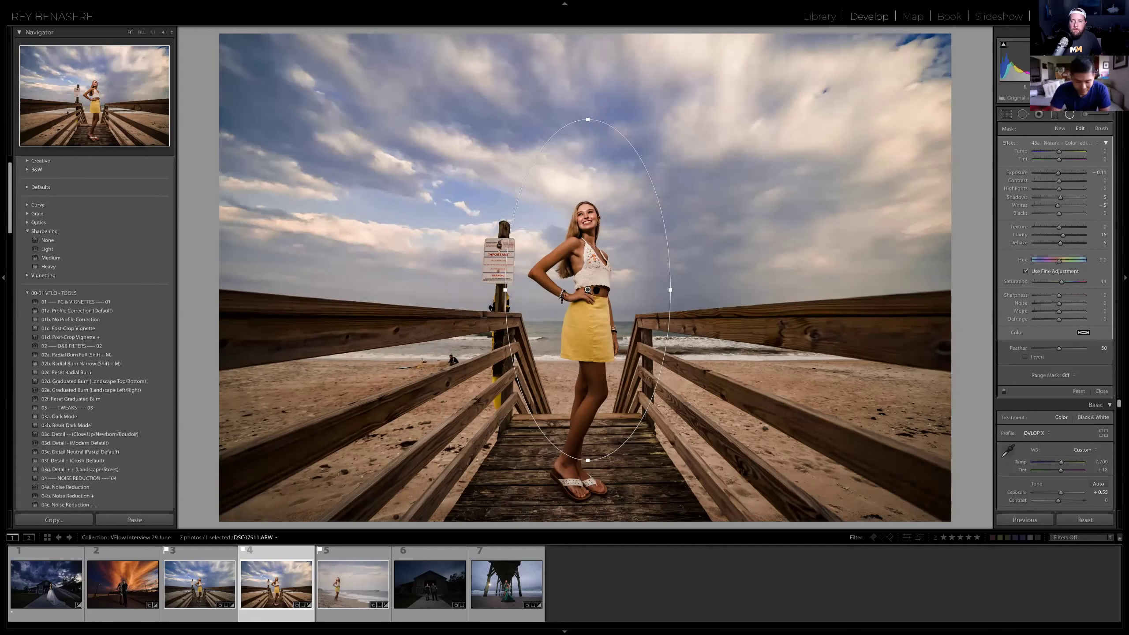
pyautogui.moveTo(587, 289); pyautogui.dragTo(623, 289)
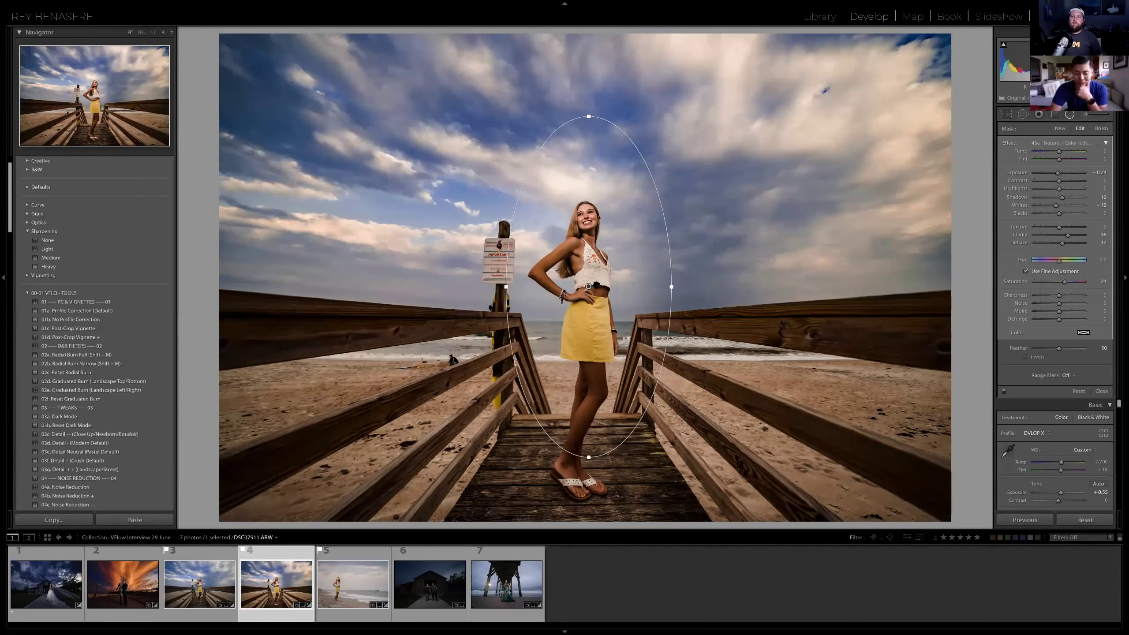
pyautogui.press('k')
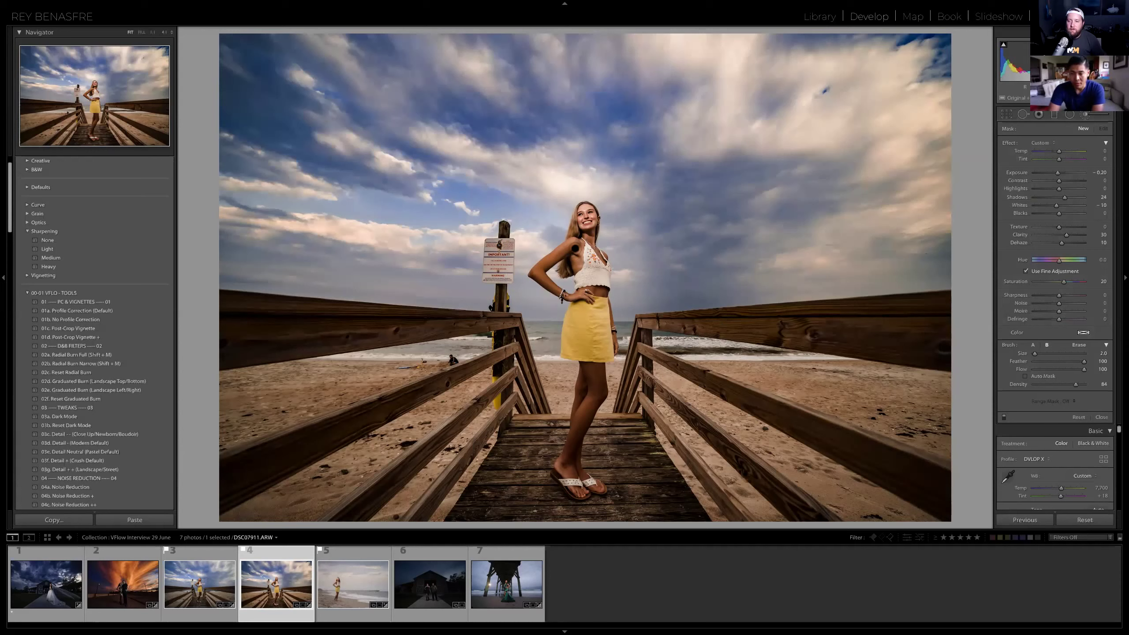
# Choose the 10a - Quick Dodge & Lift brush effect and paint it over her waist and leg.
pyautogui.click(1042, 143)
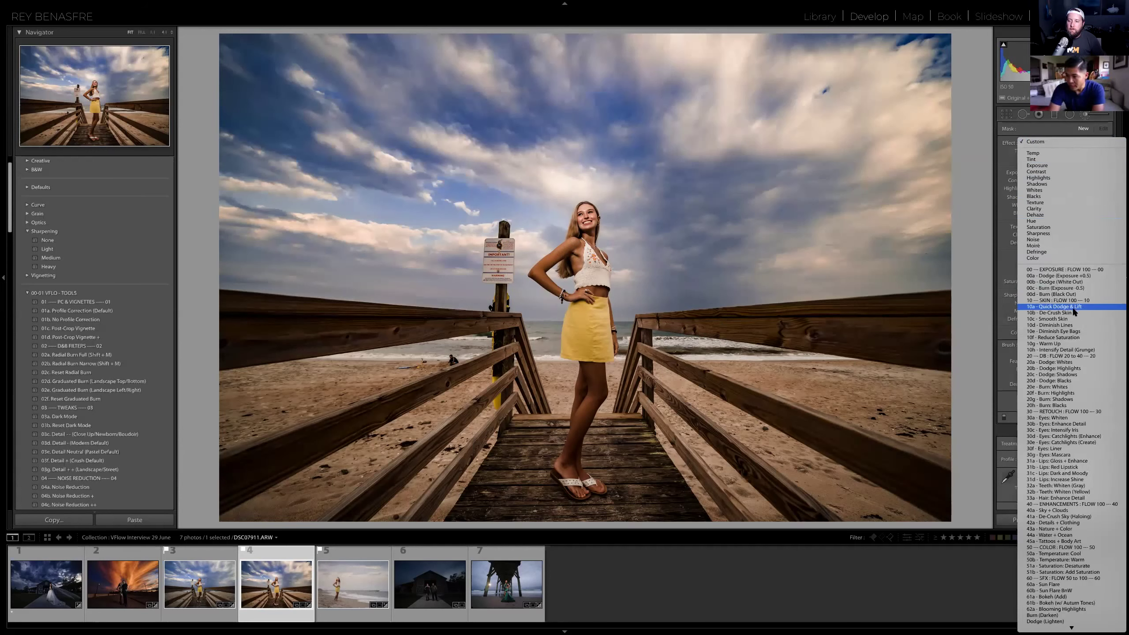
pyautogui.click(1052, 307)
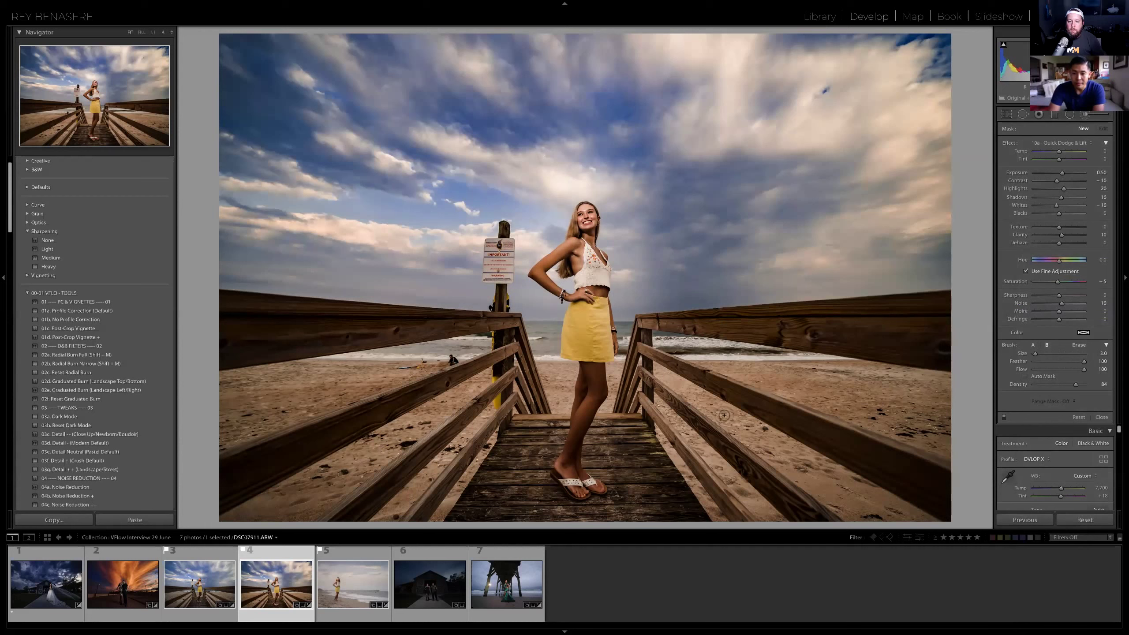
pyautogui.click(603, 297)
pyautogui.moveTo(599, 393); pyautogui.dragTo(593, 386)
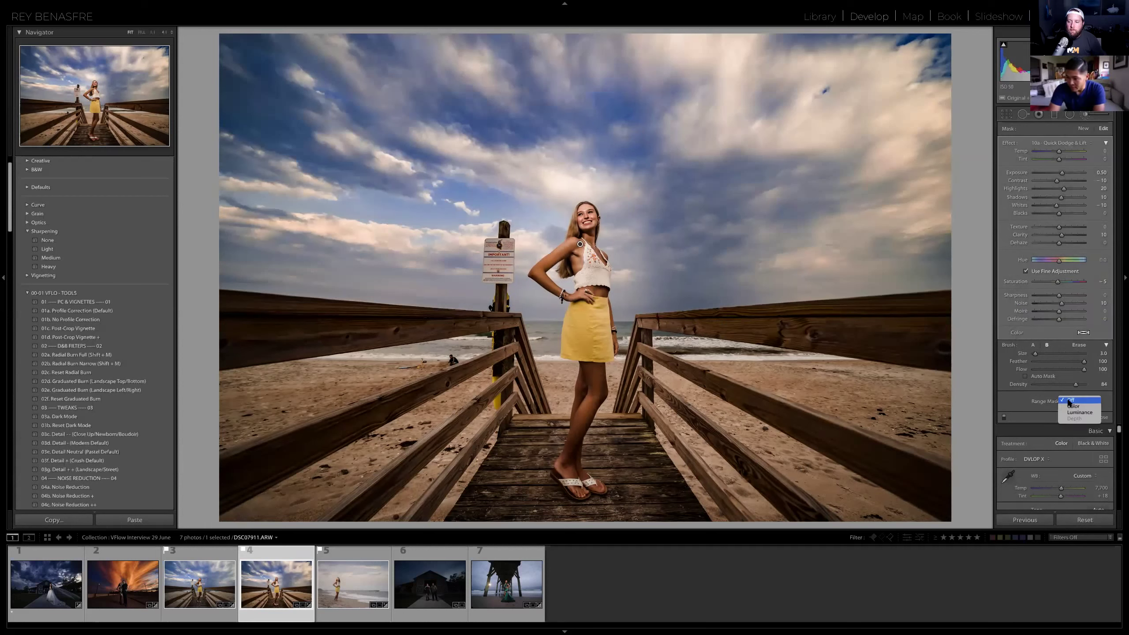
# Limit the dodge brush with a colour range mask sampled from the skin on her arm.
pyautogui.click(1070, 402)
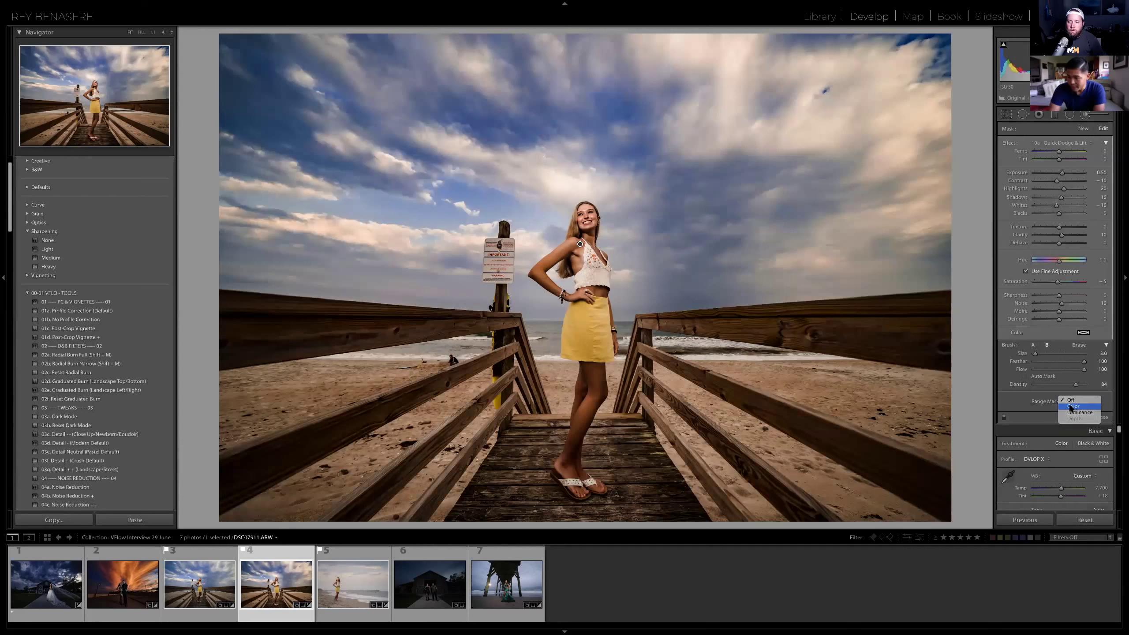
pyautogui.click(1073, 409)
pyautogui.click(1009, 402)
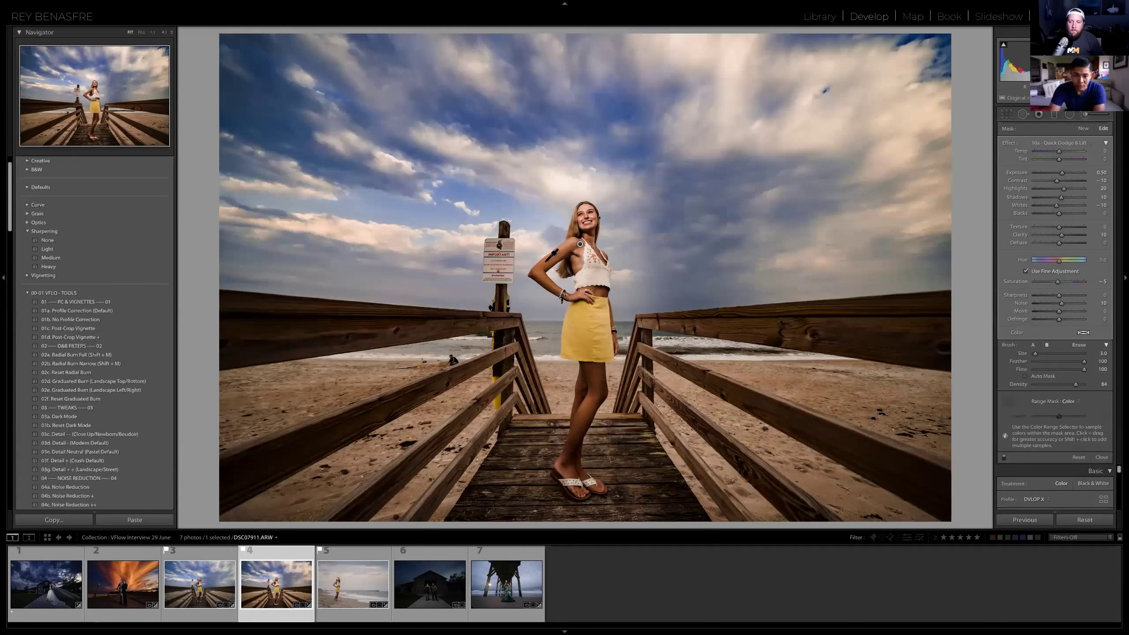
pyautogui.click(546, 262)
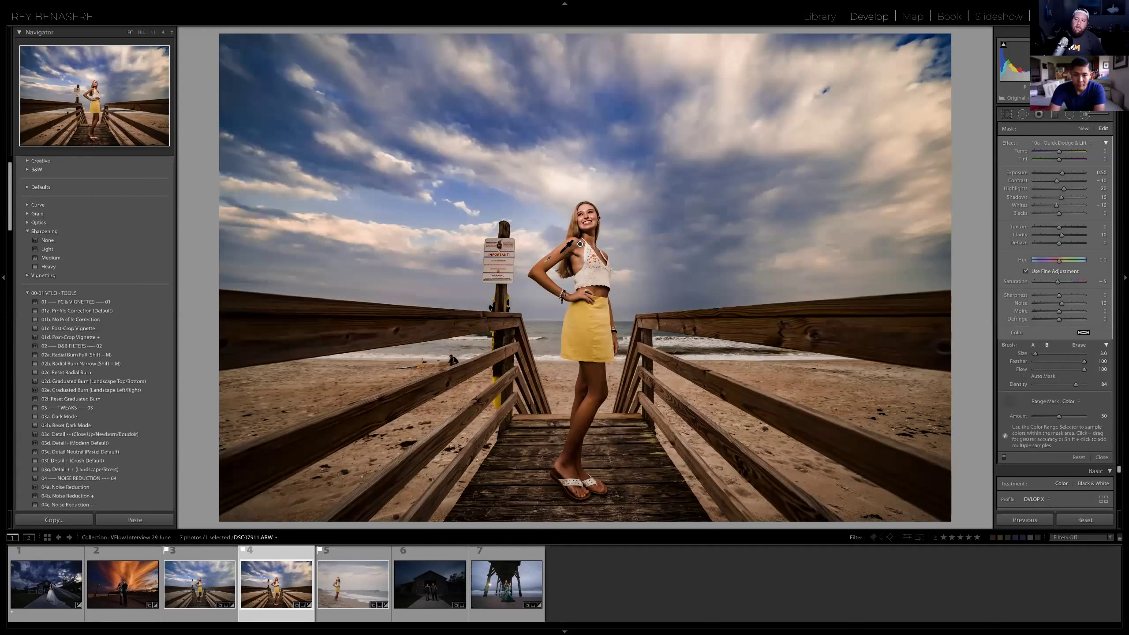
pyautogui.moveTo(579, 245)
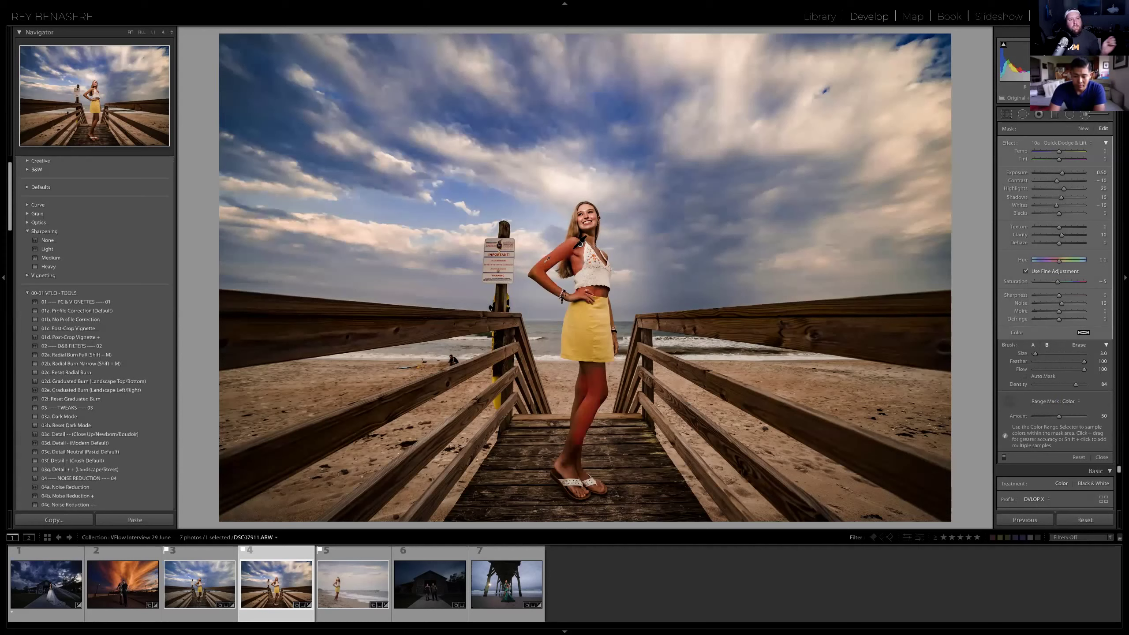
pyautogui.press('Return')
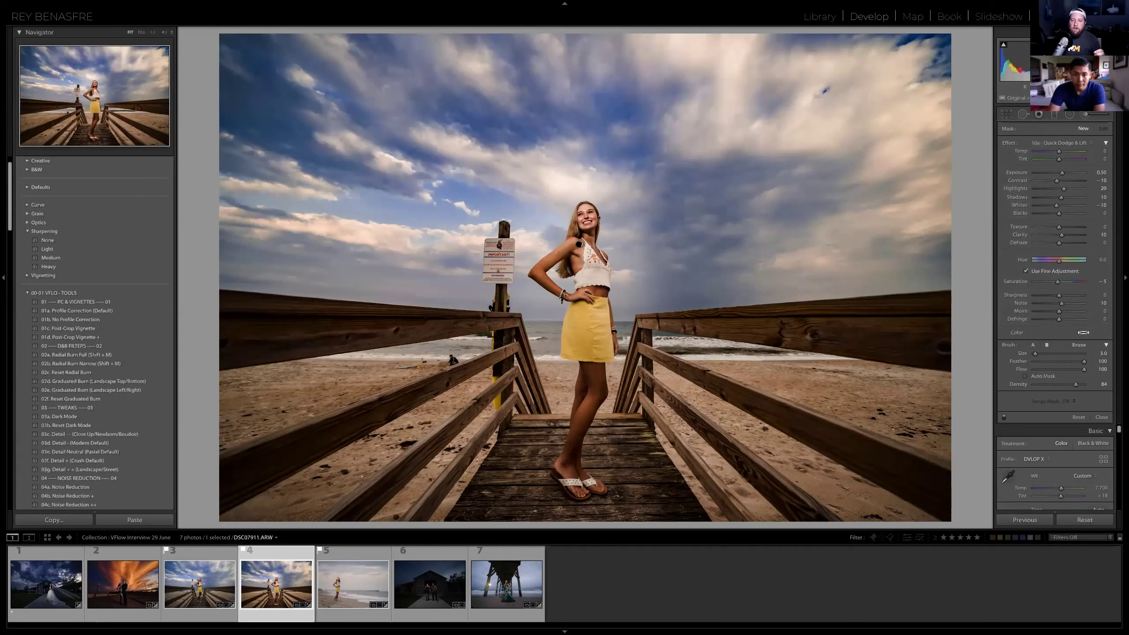
pyautogui.click(579, 244)
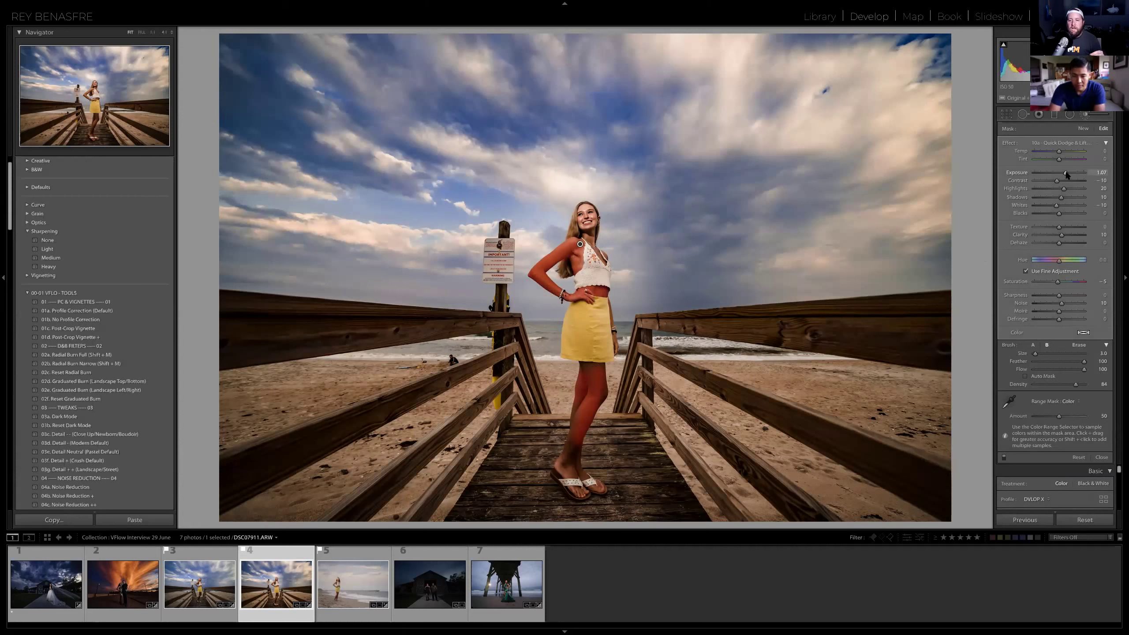
# Flag the boardwalk portrait as a pick.
pyautogui.press('p')
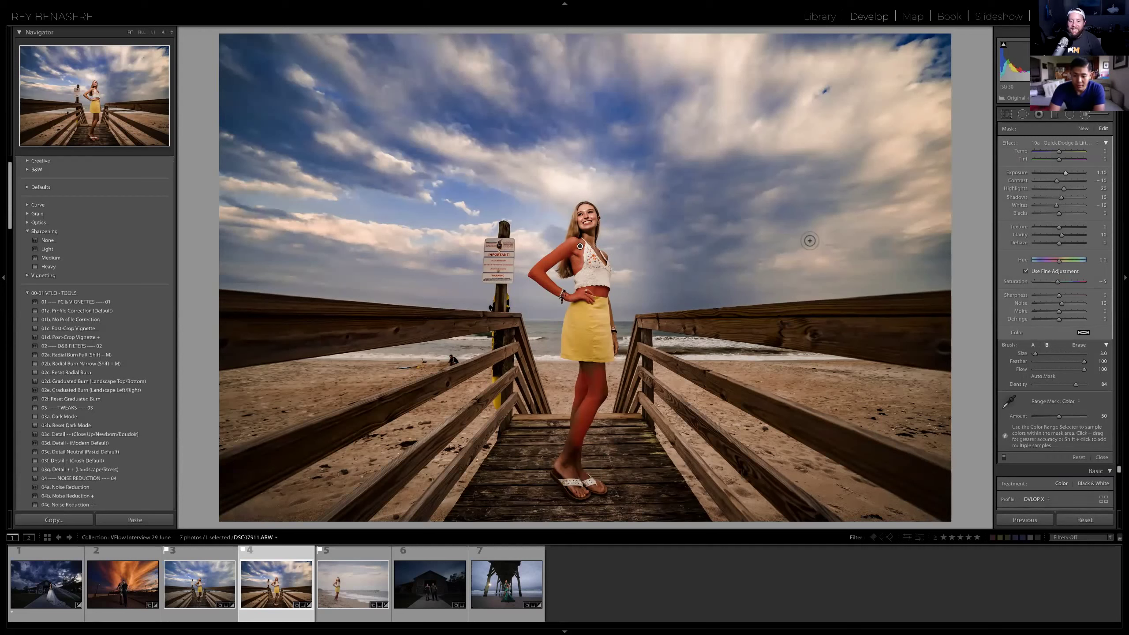
pyautogui.press('p')
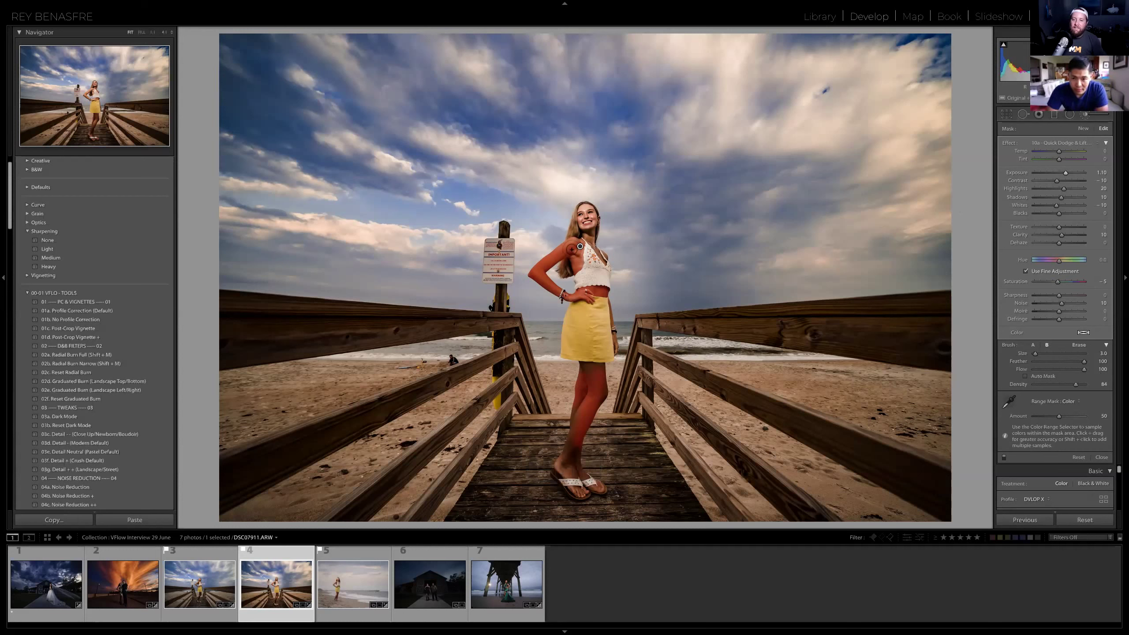
pyautogui.scroll(1, 559, 251)
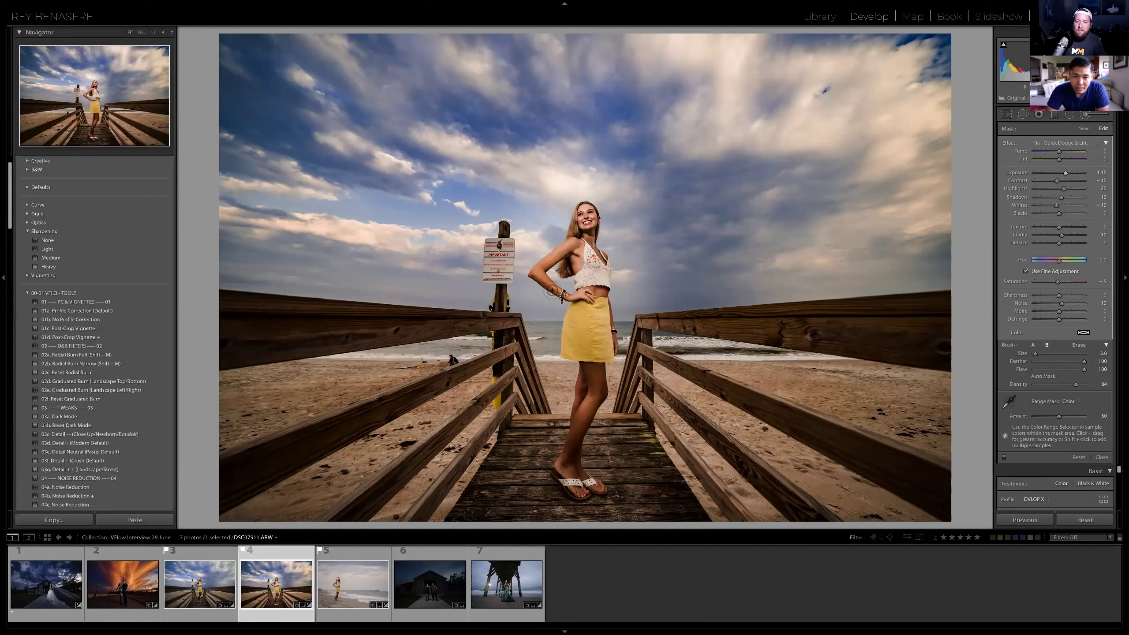
# Raise the dodge brush Exposure to about 1.90 and paint it down her legs.
pyautogui.click(1072, 173)
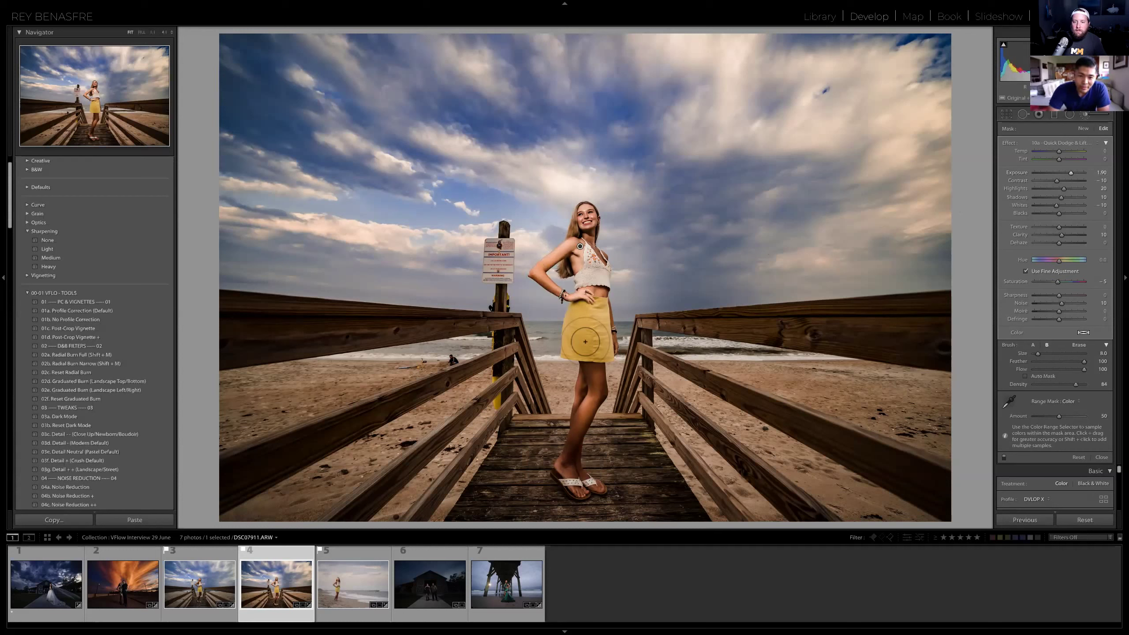
pyautogui.scroll(4, 610, 353)
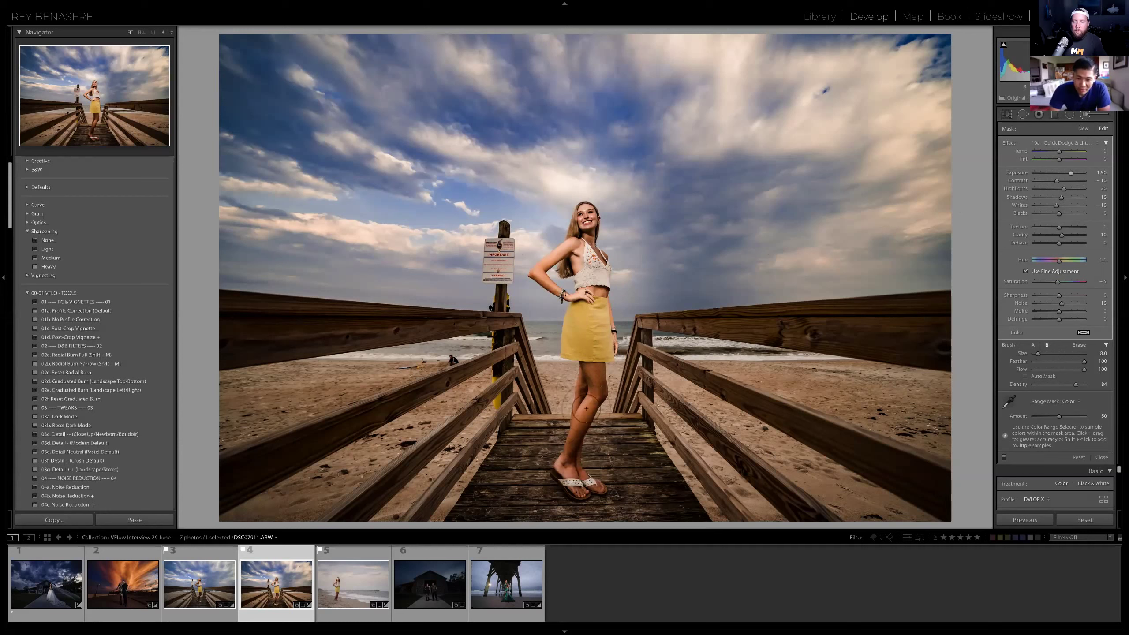
pyautogui.scroll(-1, 565, 463)
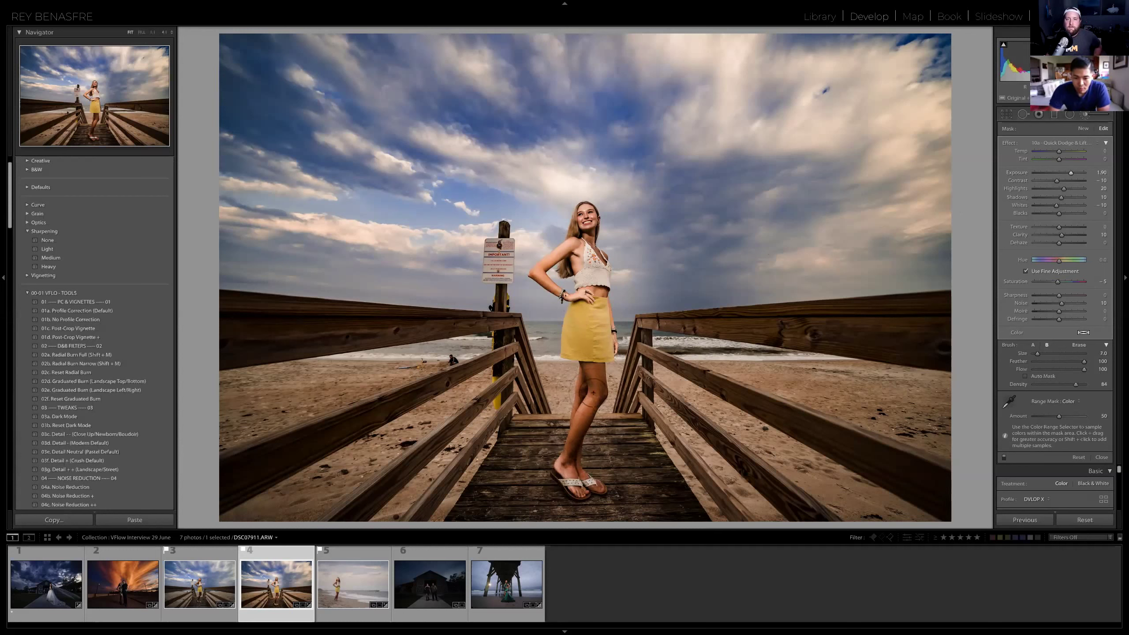
pyautogui.moveTo(582, 391); pyautogui.dragTo(580, 385)
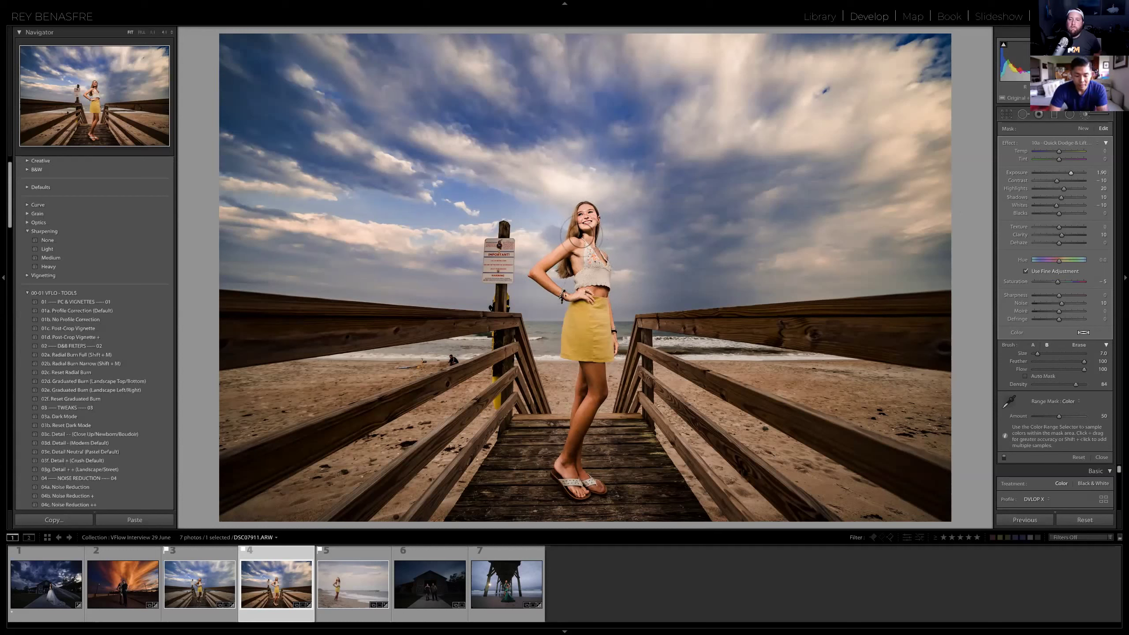
# Erase the dodge from her face, then zoom in to inspect the brushed skin.
pyautogui.press('alt')
pyautogui.moveTo(592, 215); pyautogui.dragTo(587, 220)
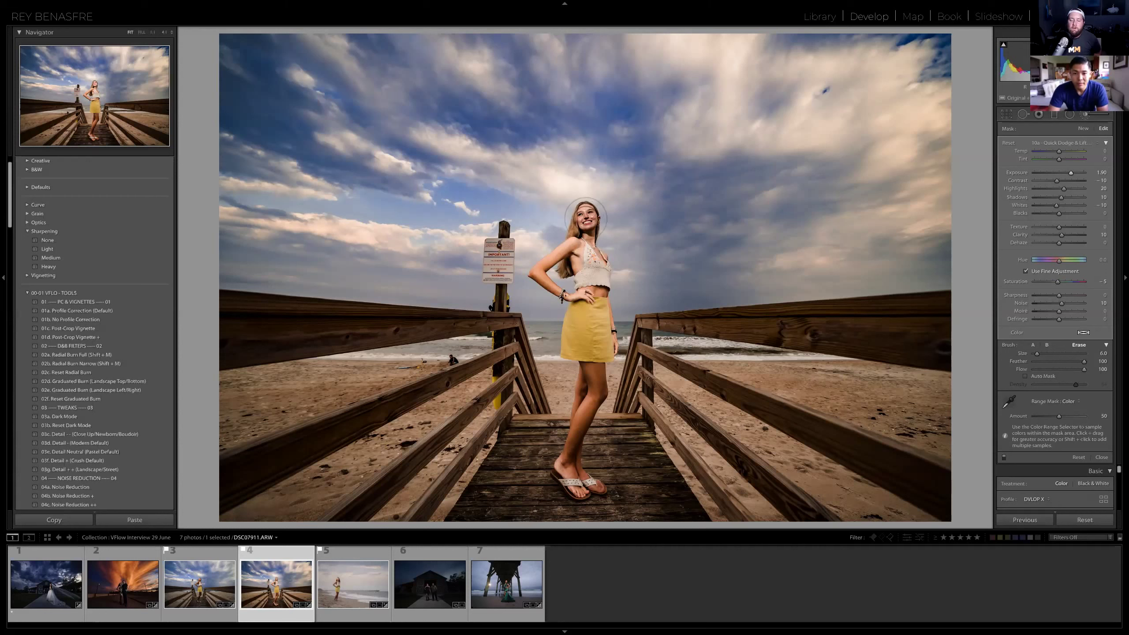
pyautogui.scroll(1, 596, 225)
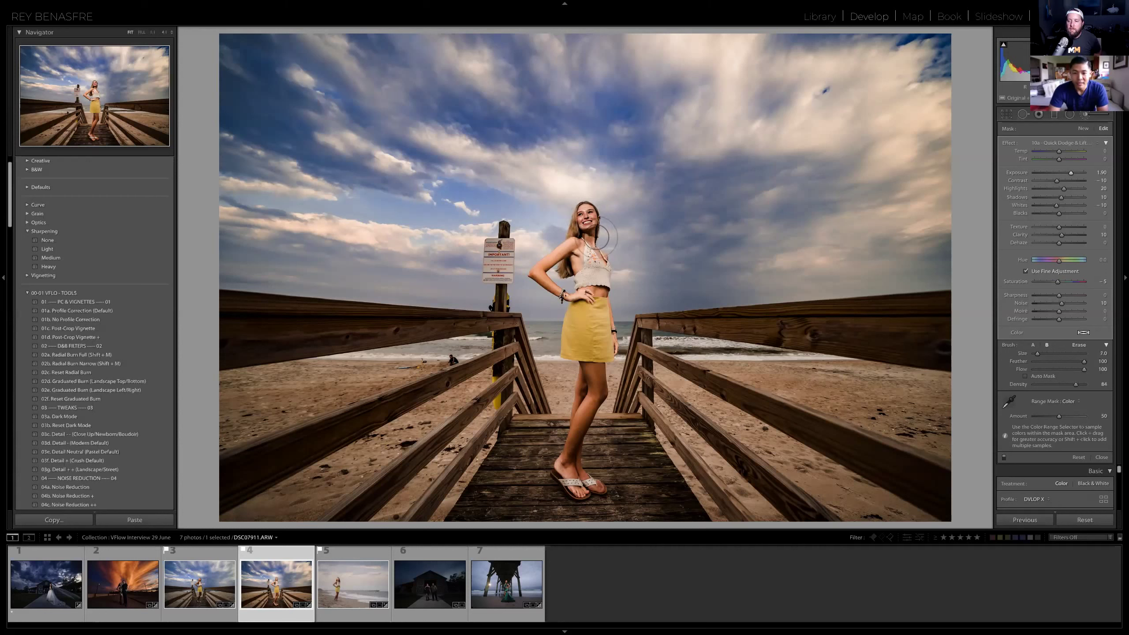
pyautogui.scroll(1, 586, 226)
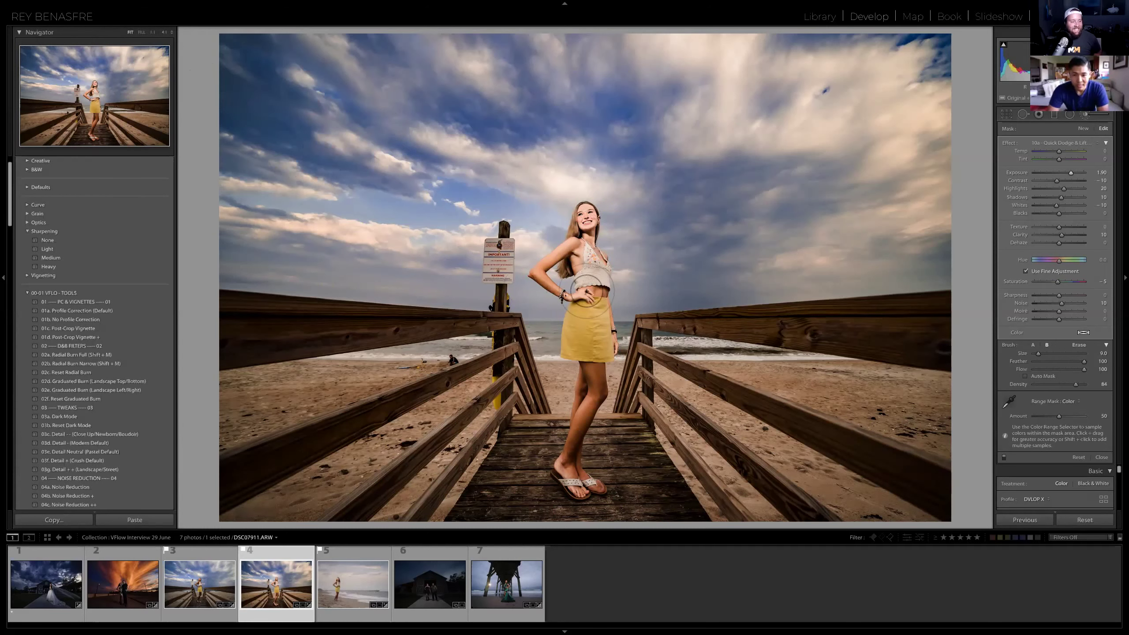
pyautogui.hotkey('ctrl', '=')
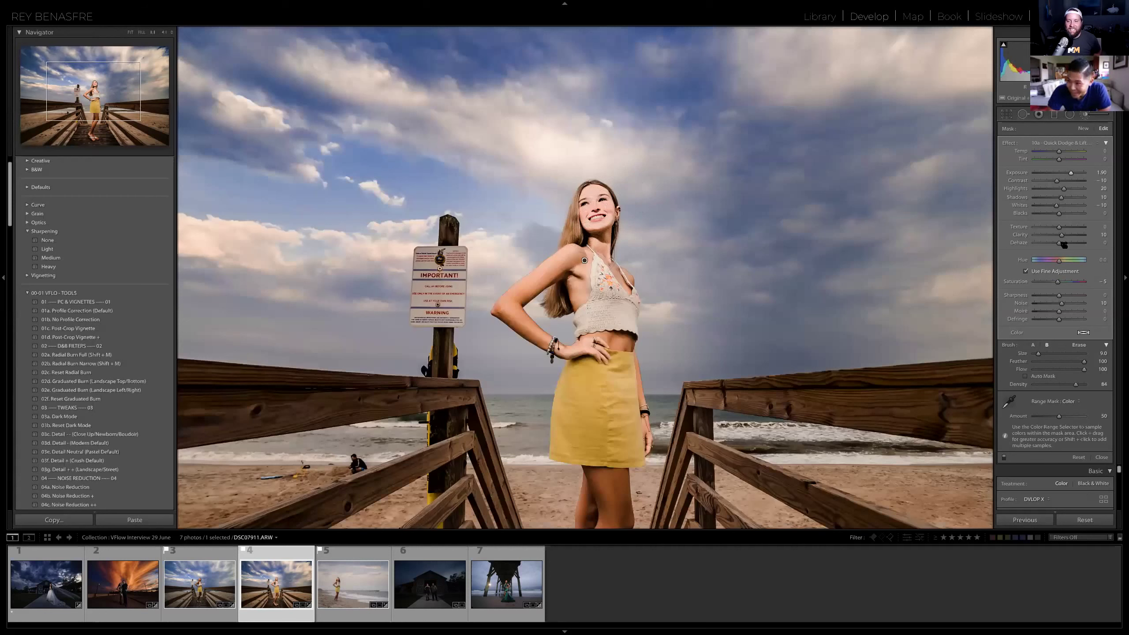
# Lower the skin-dodge Exposure to +0.30 and zoom back out to the full photo.
pyautogui.moveTo(1069, 175); pyautogui.dragTo(1061, 177)
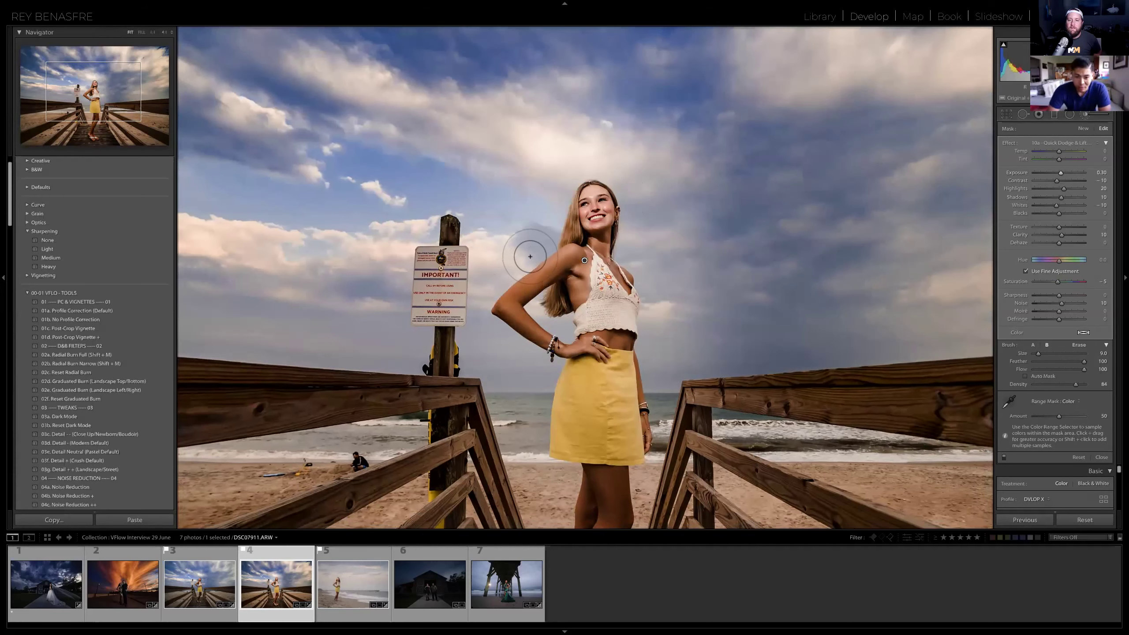
pyautogui.scroll(-5, 540, 265)
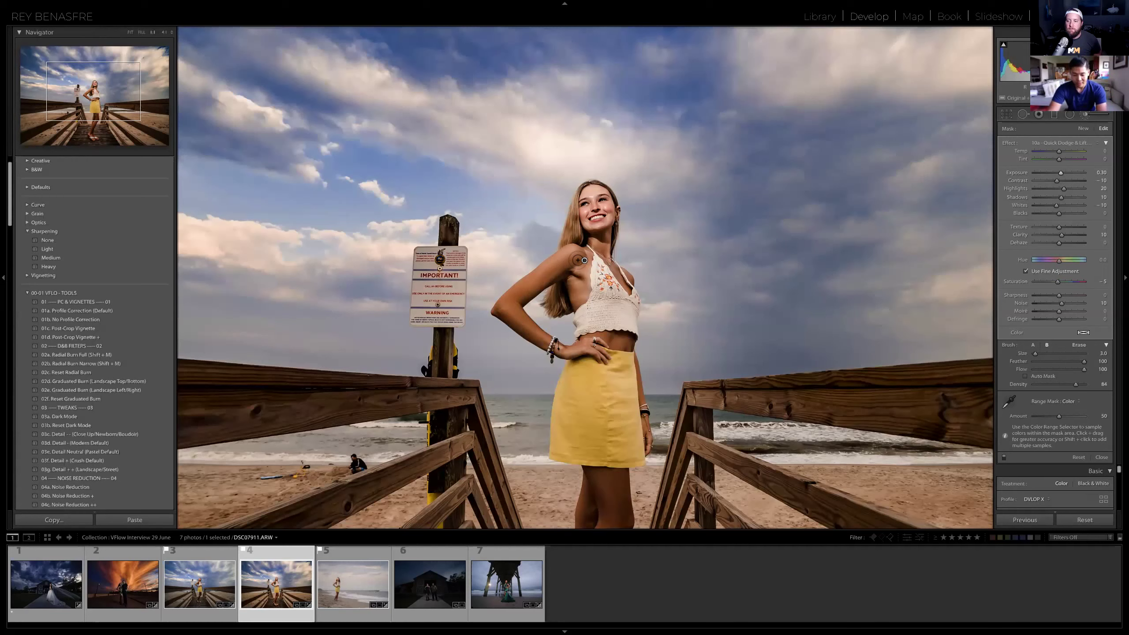
pyautogui.scroll(1, 540, 265)
pyautogui.press('z')
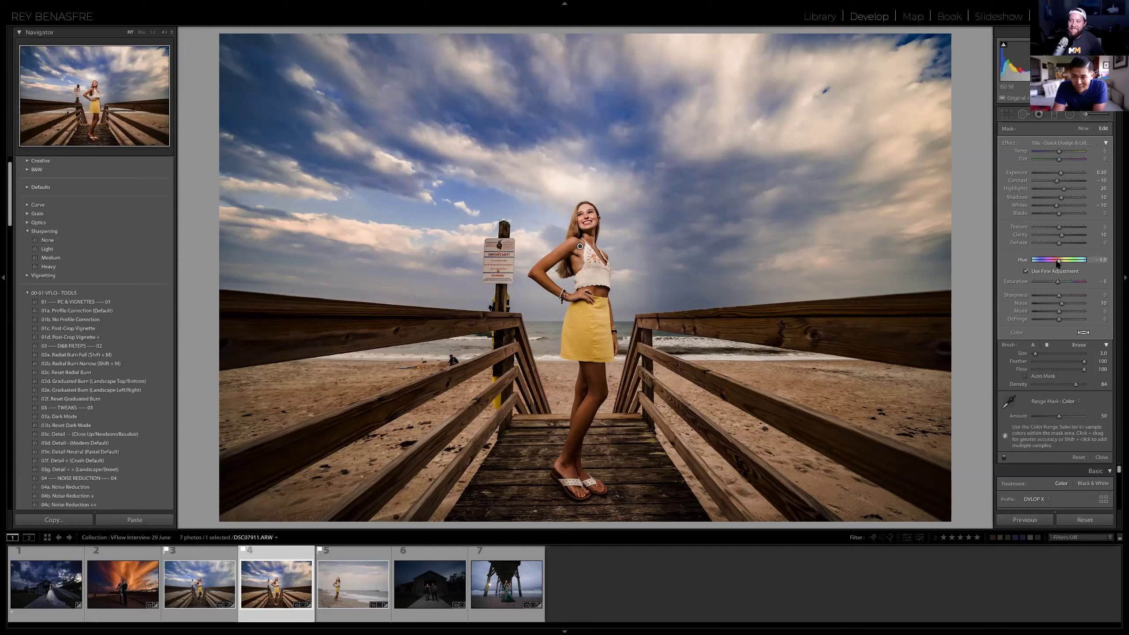
# Test the skin dodge's Hue slider, reset it to 0, and close the Adjustment Brush.
pyautogui.moveTo(1057, 262)
pyautogui.mouseDown()
pyautogui.moveTo(1034, 264)
pyautogui.moveTo(1071, 261)
pyautogui.mouseUp()
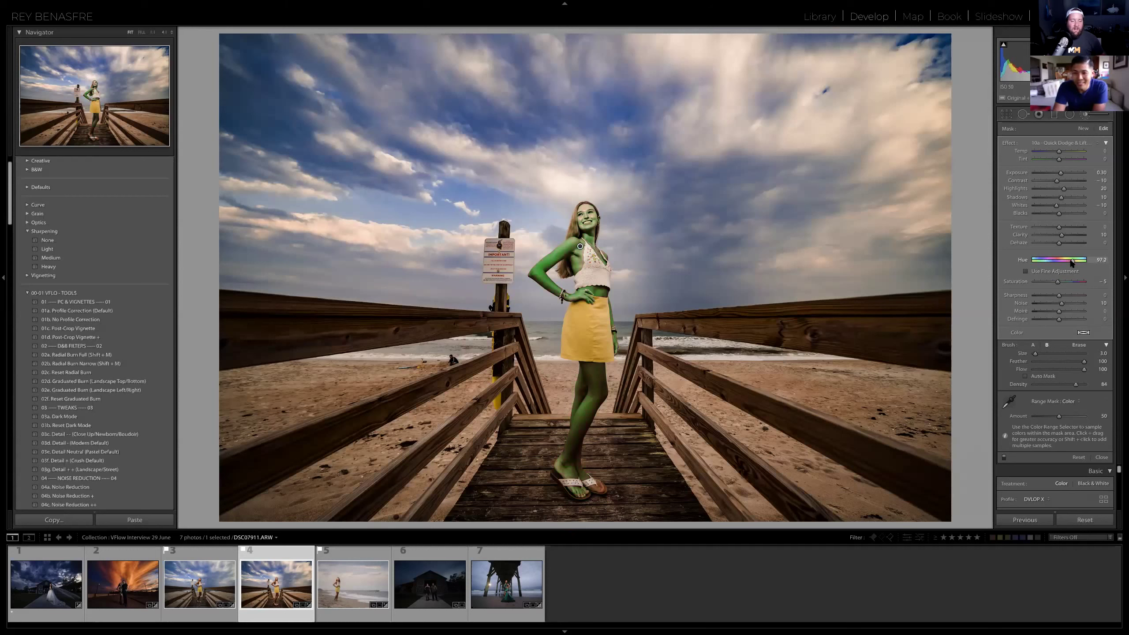
pyautogui.doubleClick(1073, 261)
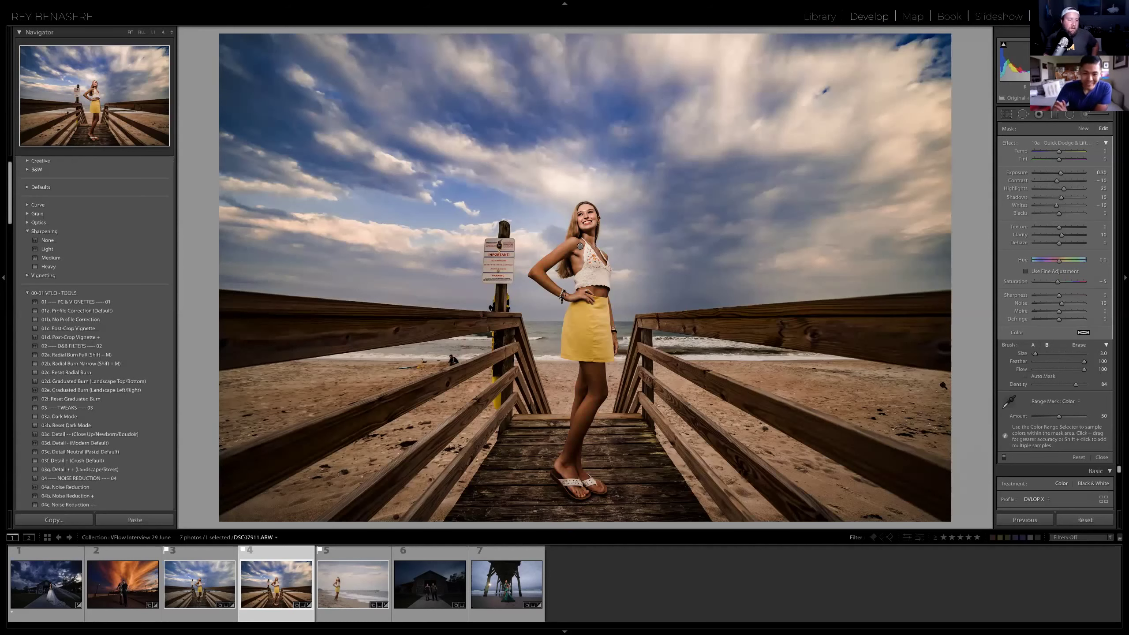
pyautogui.press('k')
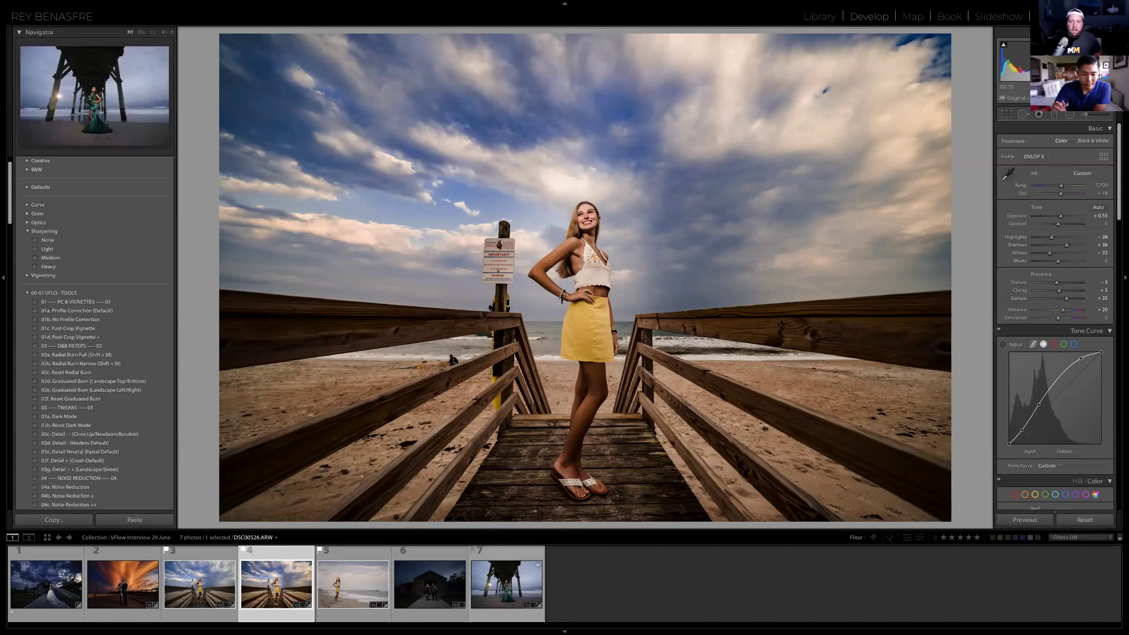
# Load photo 5, the barefoot yellow-skirt portrait by the pier, in Develop.
pyautogui.click(357, 579)
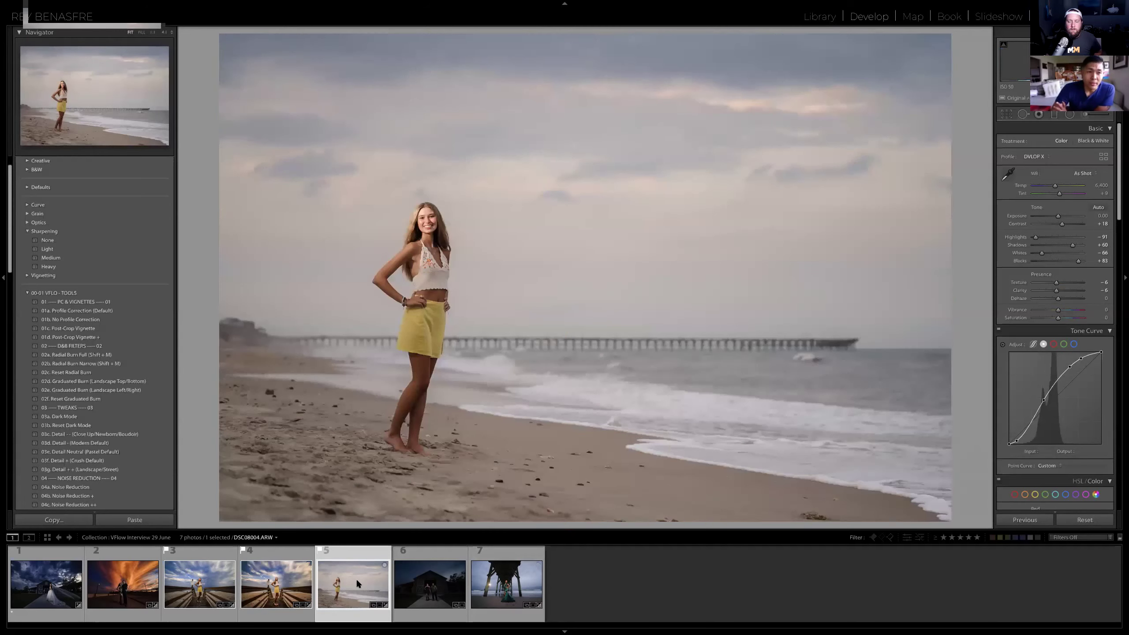
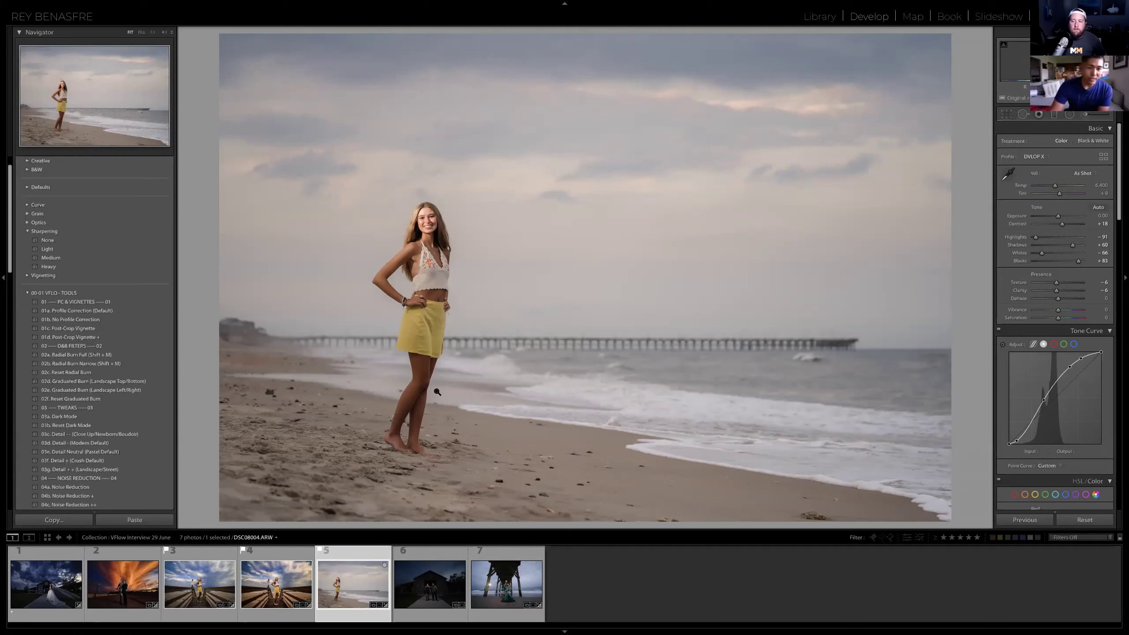
# Send DSC08004.ARW from Lightroom Classic to Photoshop 2020 using Edit In.
pyautogui.rightClick(346, 582)
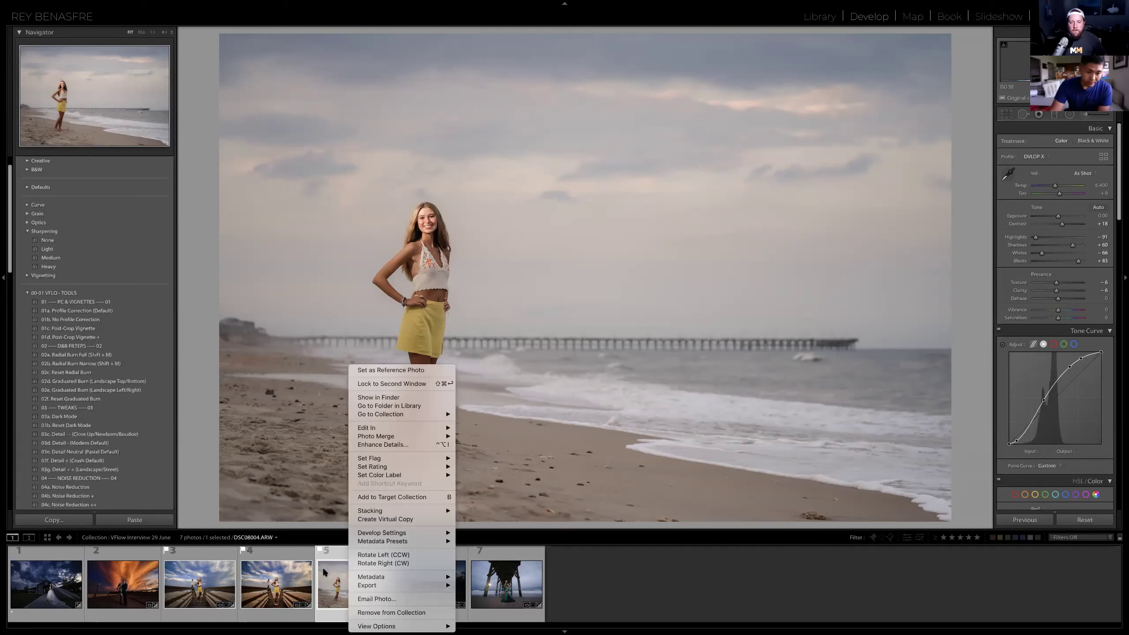
pyautogui.click(586, 596)
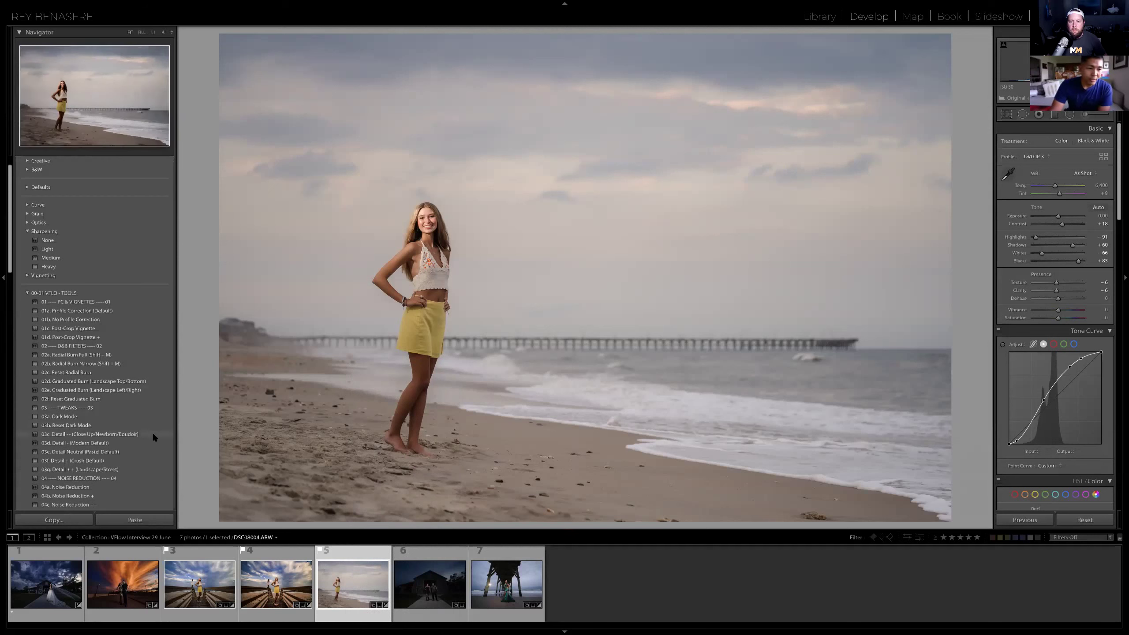
pyautogui.scroll(-2, 152, 431)
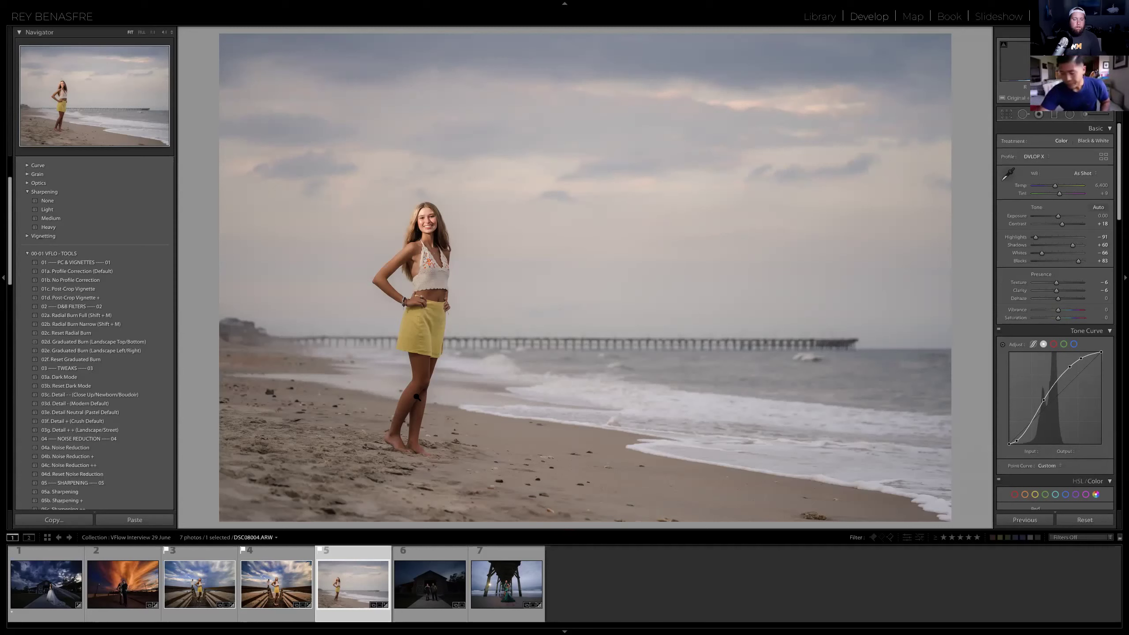
pyautogui.rightClick(367, 600)
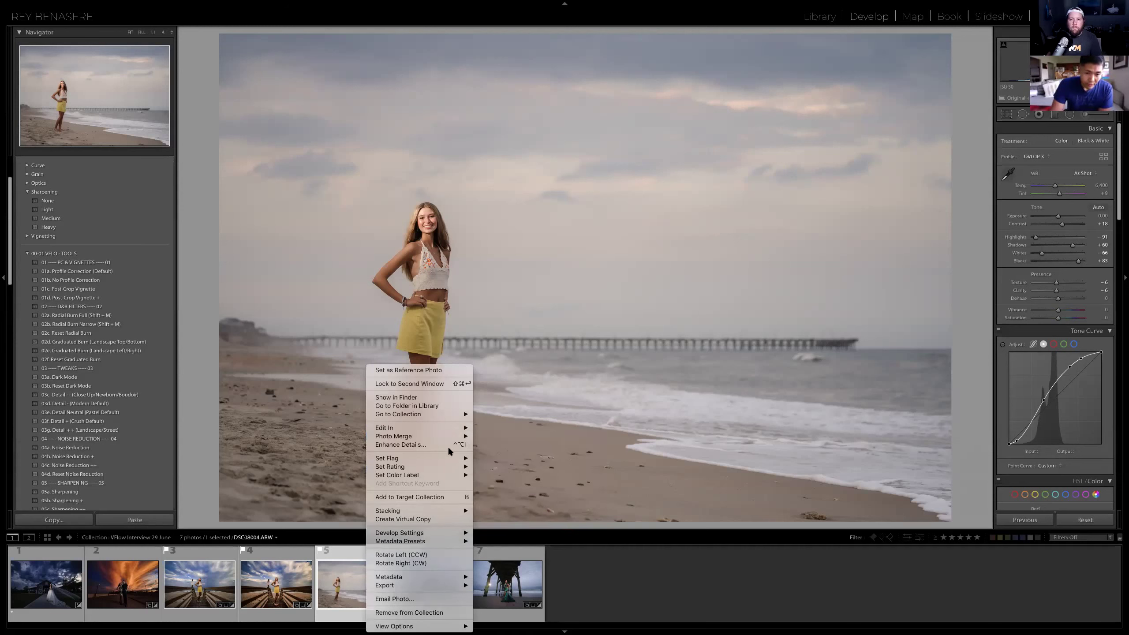
pyautogui.moveTo(458, 458)
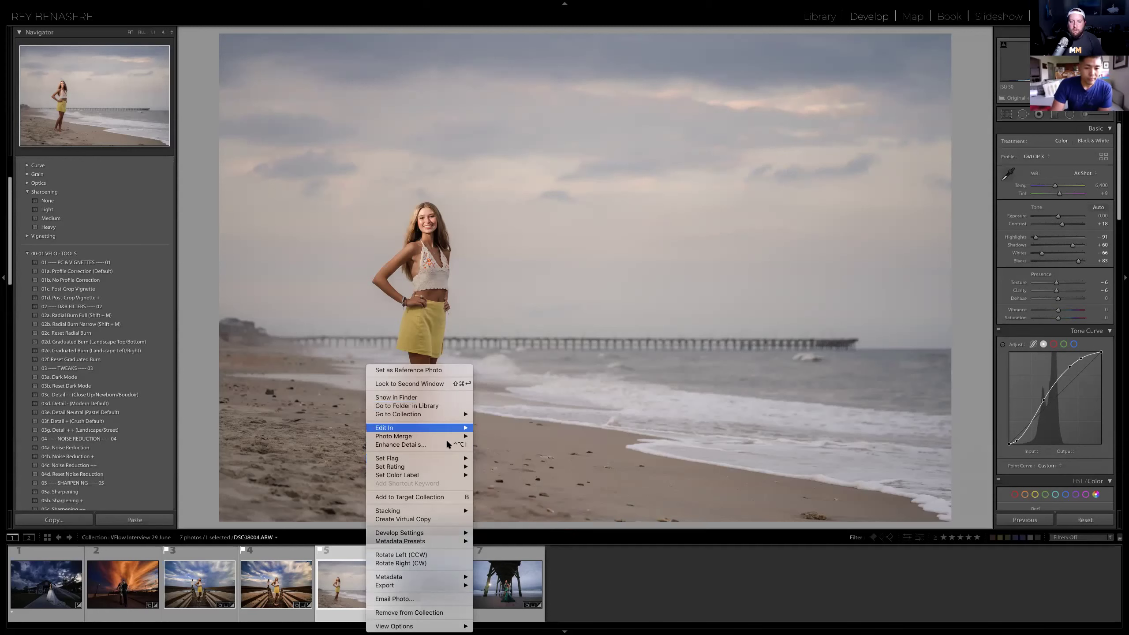
pyautogui.moveTo(453, 430)
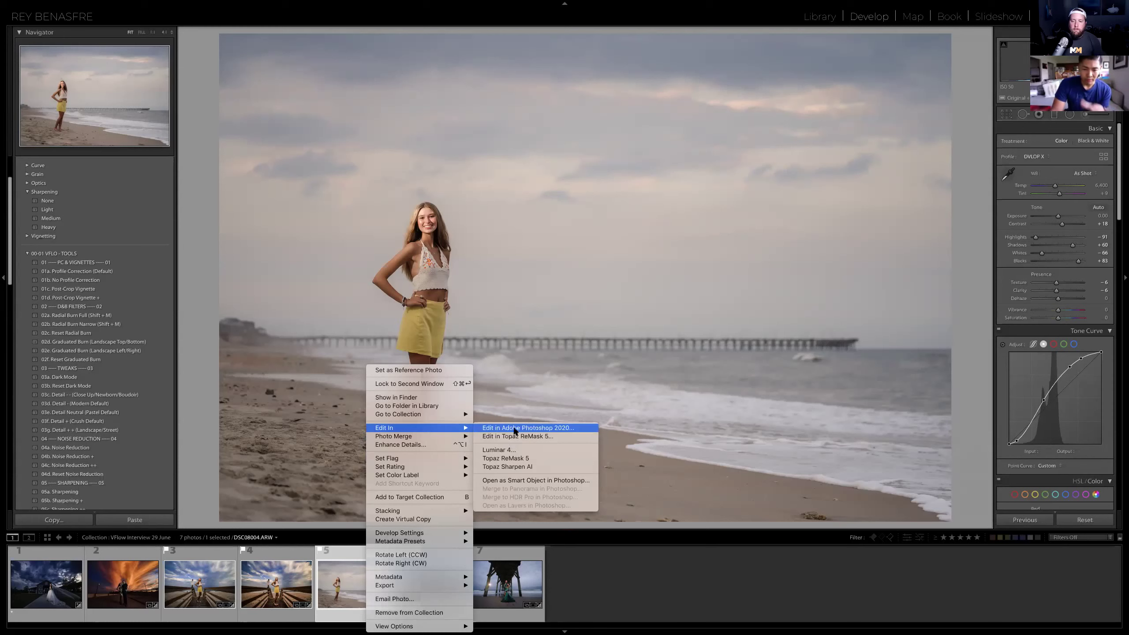
pyautogui.click(515, 428)
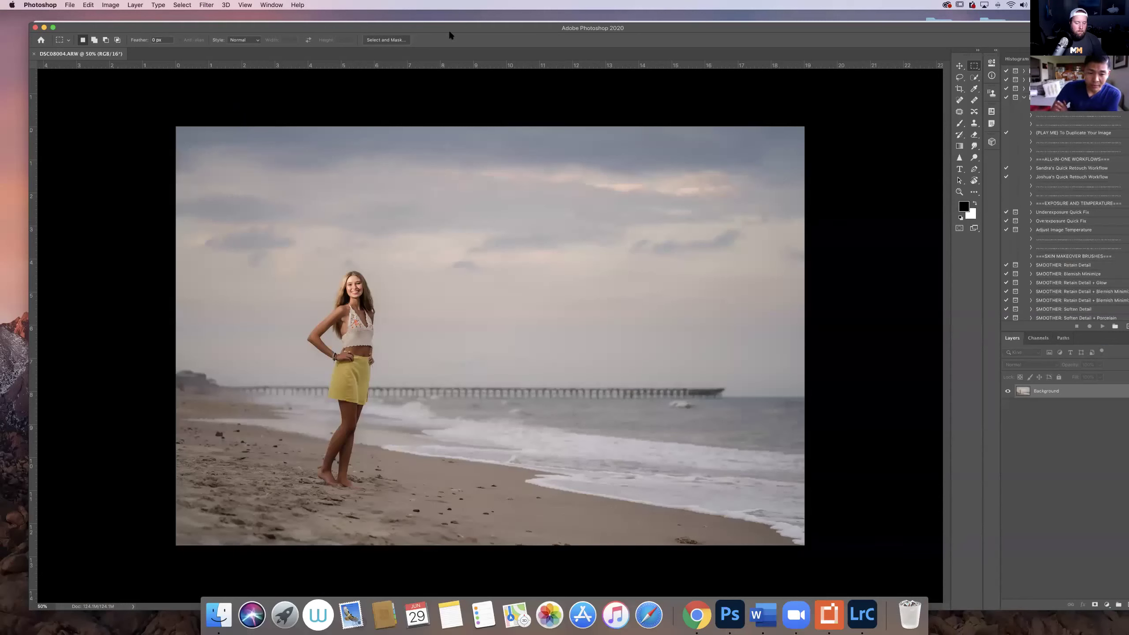
# Duplicate the Background layer to create a Background copy.
pyautogui.moveTo(449, 34); pyautogui.dragTo(491, 36)
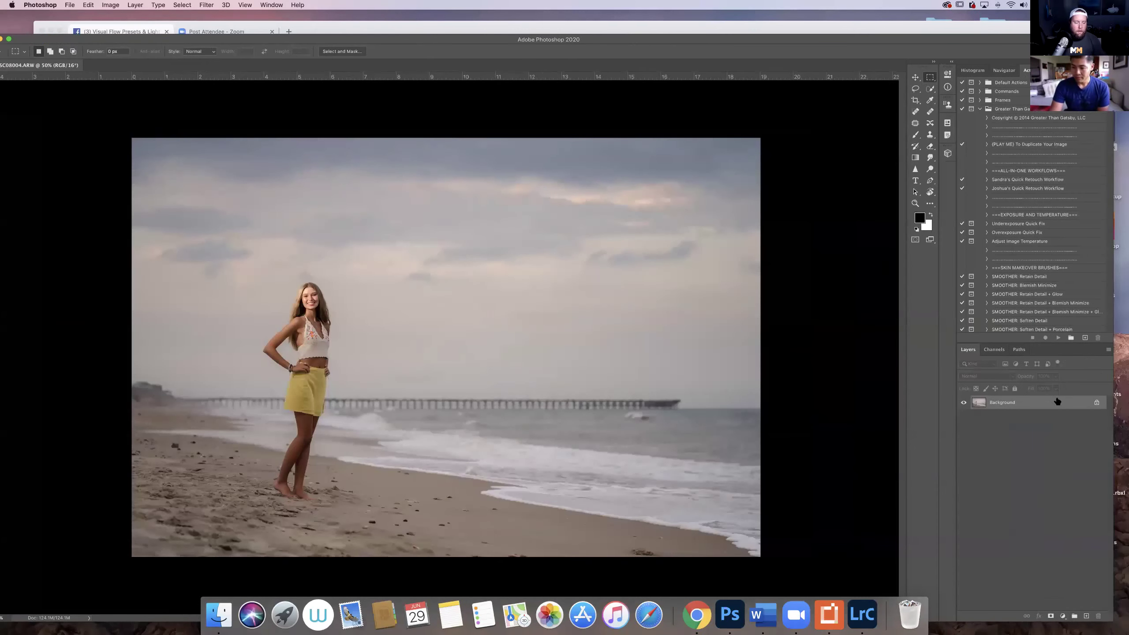
pyautogui.rightClick(1054, 402)
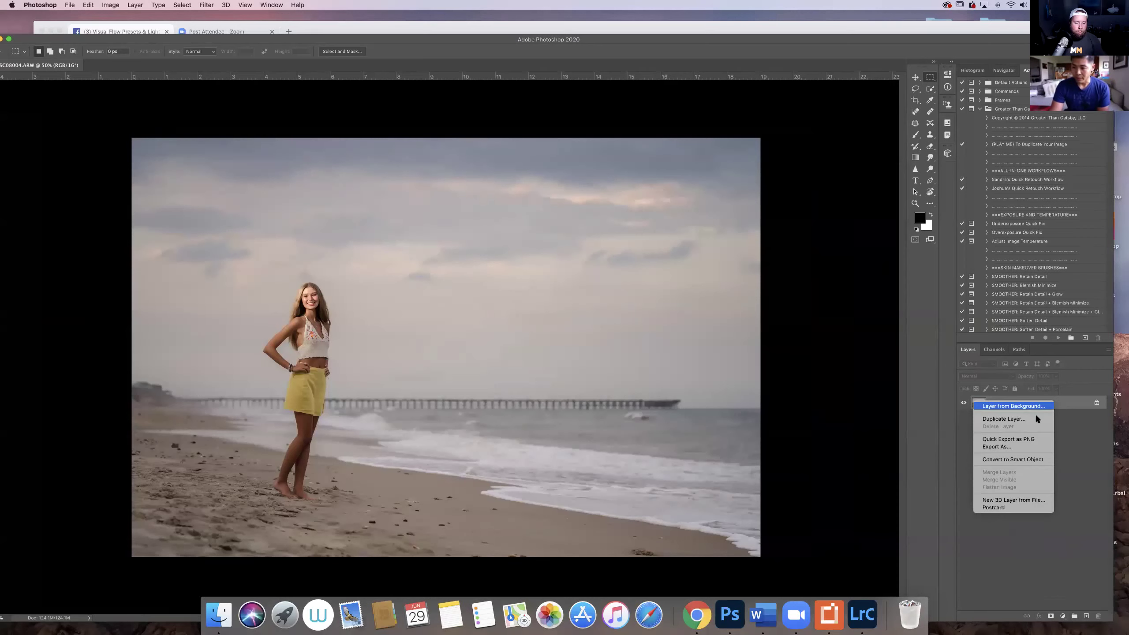
pyautogui.click(1039, 419)
pyautogui.click(647, 265)
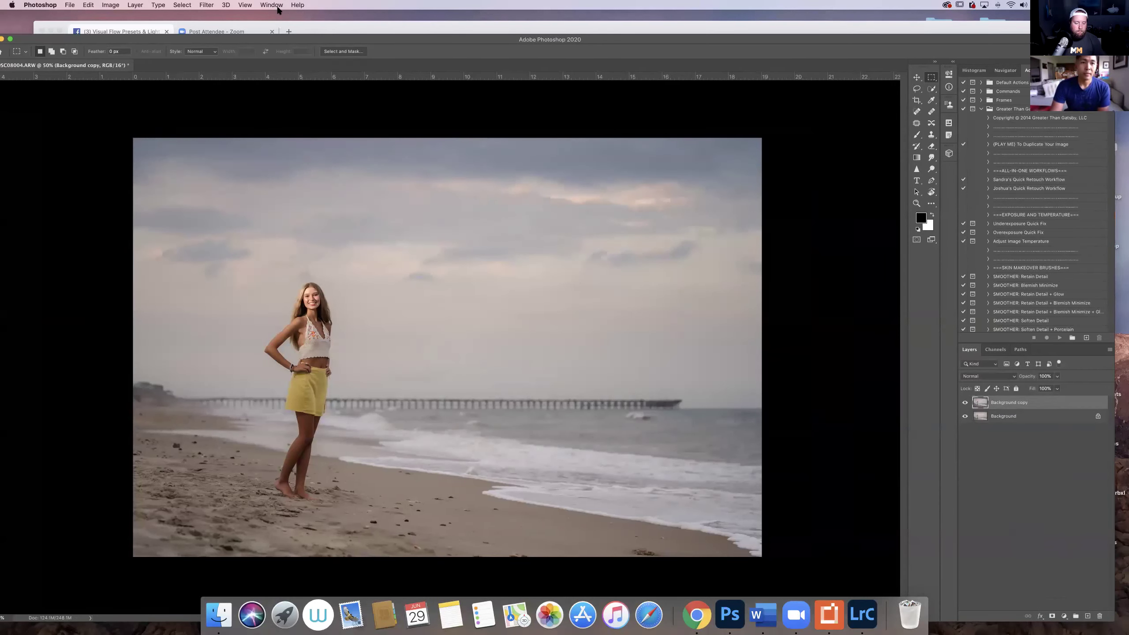
pyautogui.moveTo(219, 39); pyautogui.dragTo(266, 26)
# Open the Filter menu to reach the Skylum Software plugins.
pyautogui.click(269, 5)
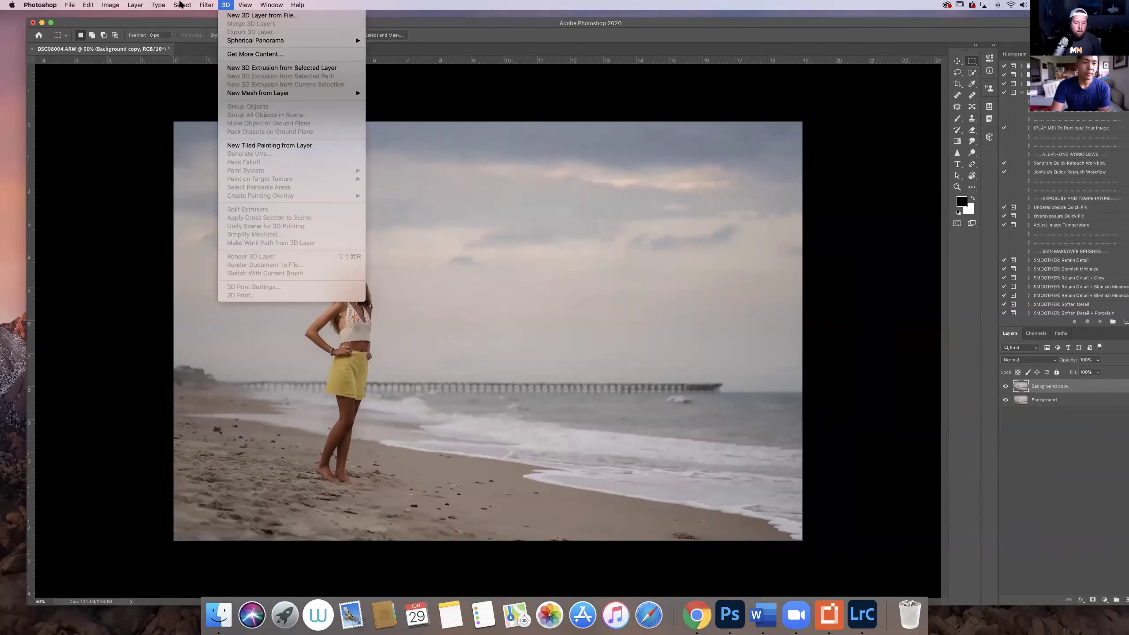
pyautogui.click(218, 5)
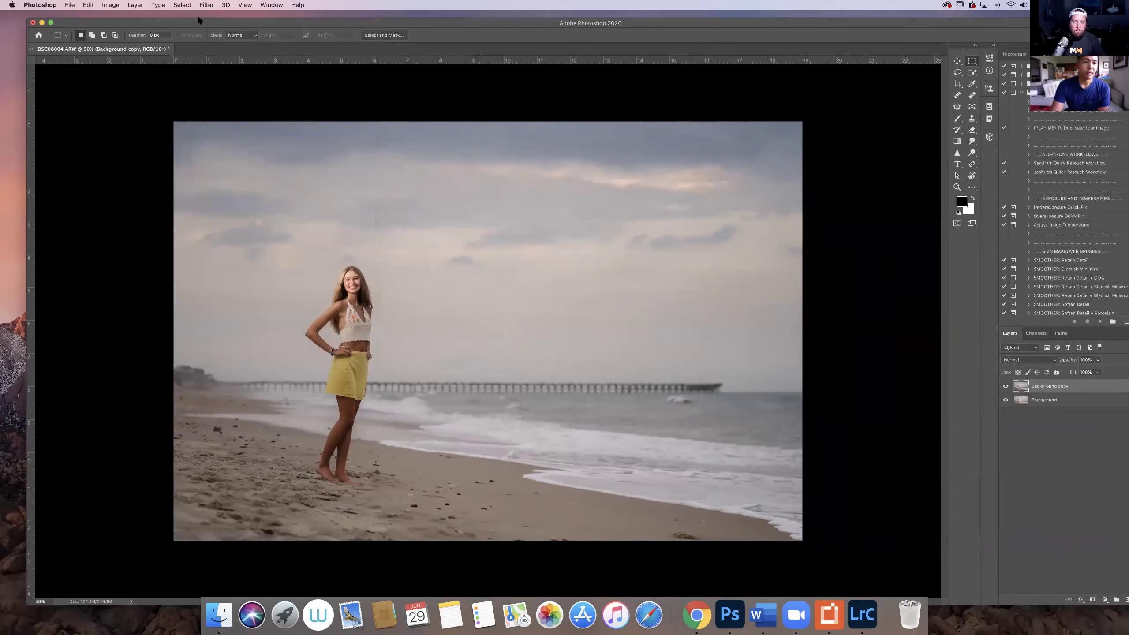
pyautogui.click(218, 5)
pyautogui.moveTo(266, 218)
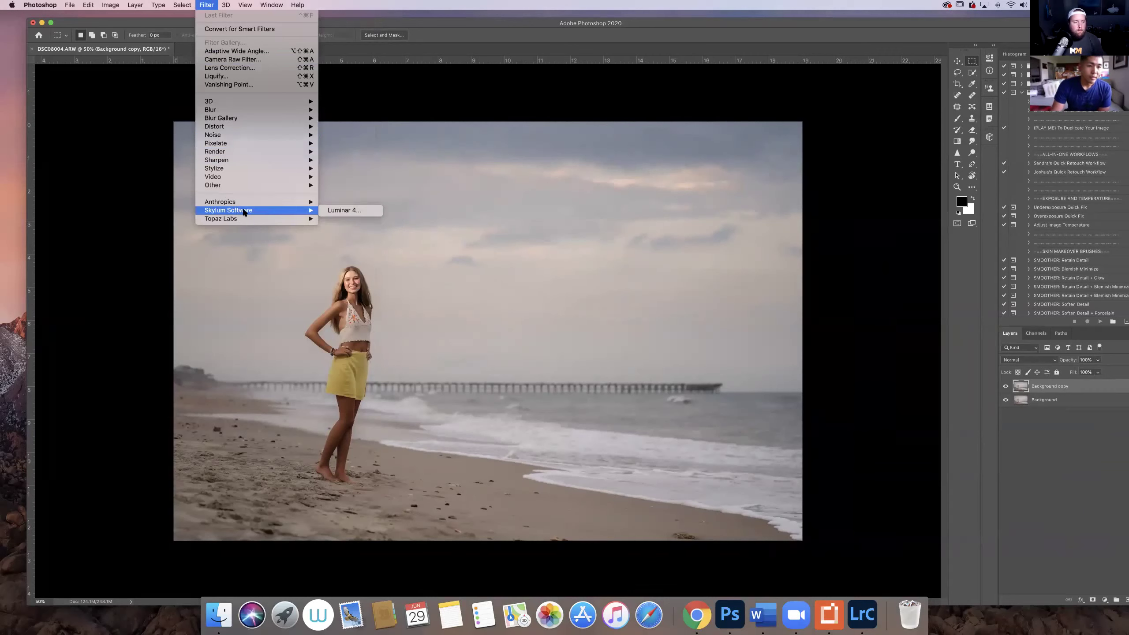
# Run the Luminar 4 plugin on the Background copy layer and center its window.
pyautogui.click(353, 218)
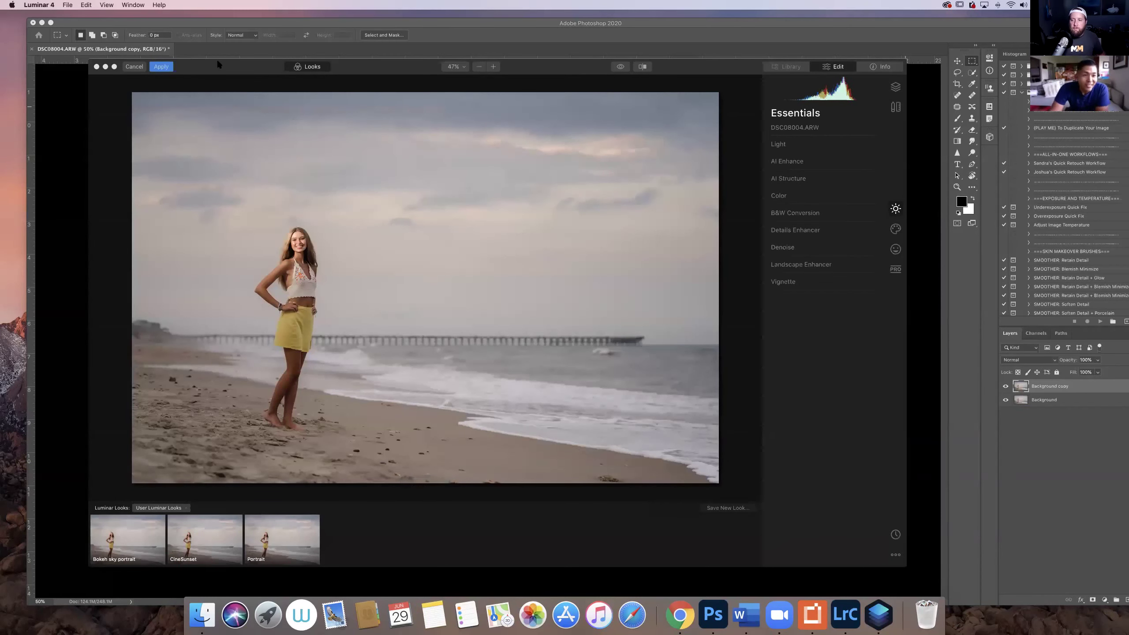
pyautogui.moveTo(218, 65); pyautogui.dragTo(243, 53)
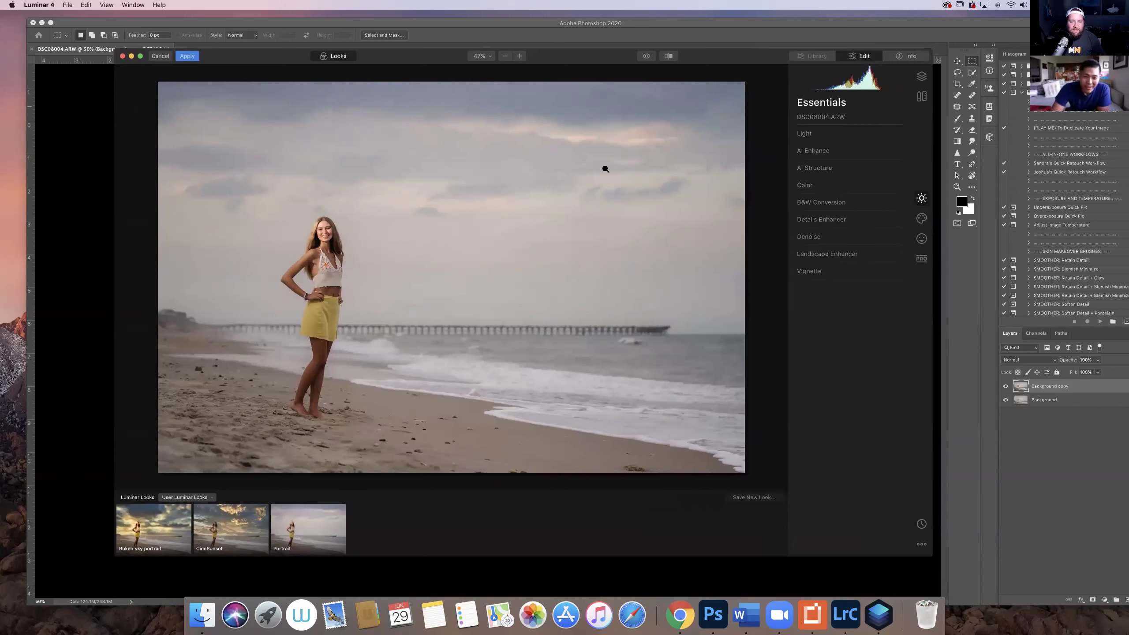
pyautogui.moveTo(713, 54); pyautogui.dragTo(695, 64)
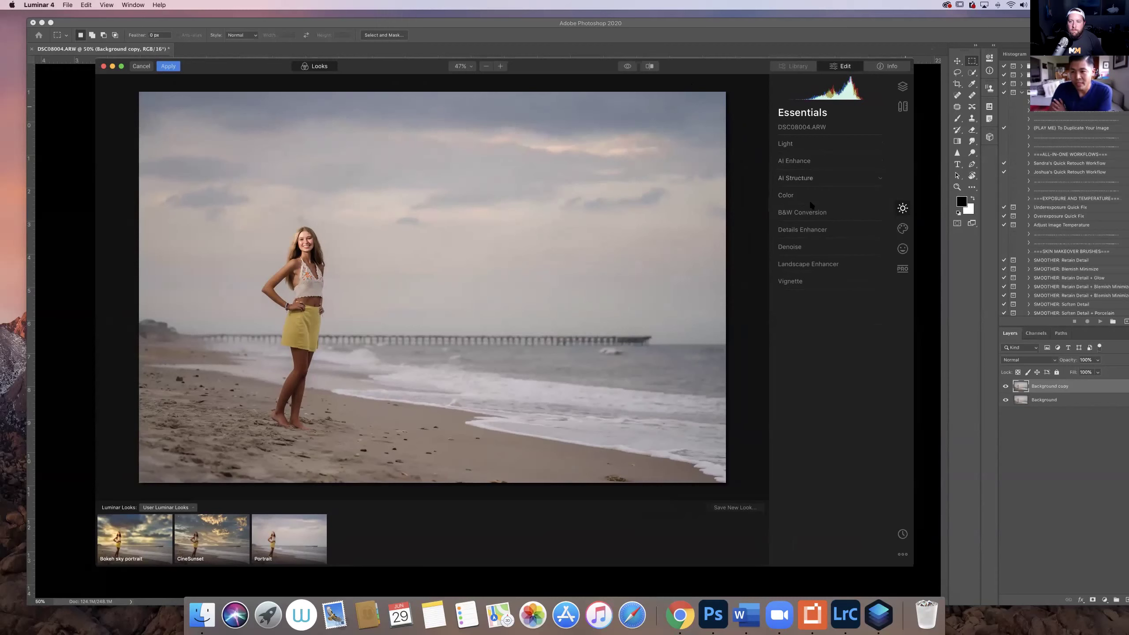
# Set AI Accent to 18 in the Essentials AI Enhance panel.
pyautogui.click(794, 143)
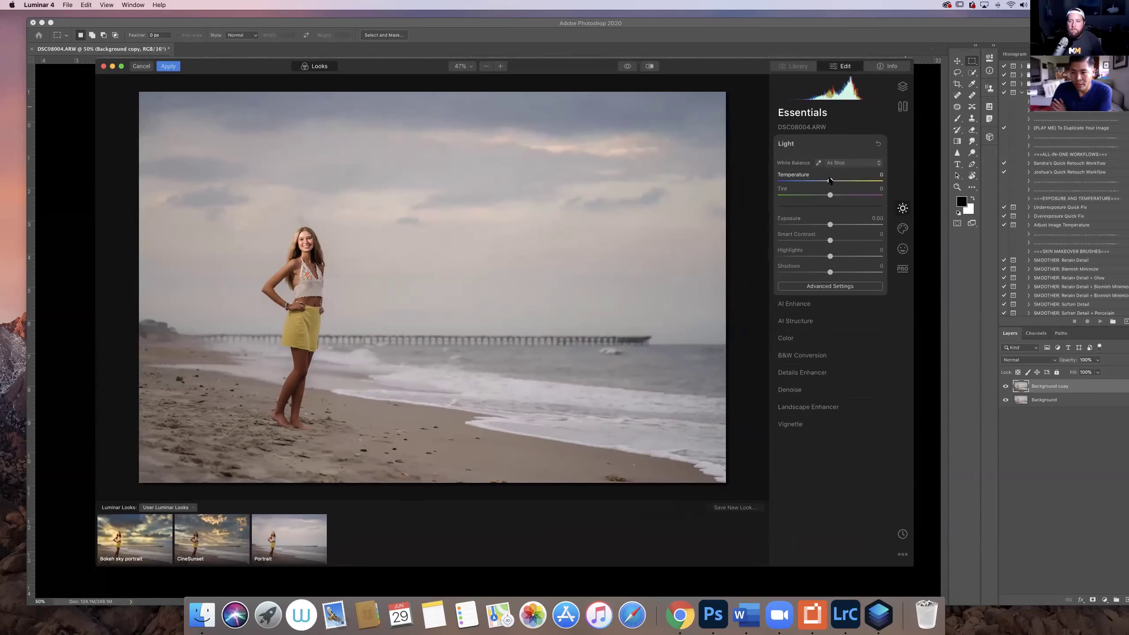
pyautogui.click(794, 304)
pyautogui.moveTo(779, 183)
pyautogui.mouseDown()
pyautogui.moveTo(858, 183)
pyautogui.moveTo(772, 183)
pyautogui.moveTo(798, 183)
pyautogui.mouseUp()
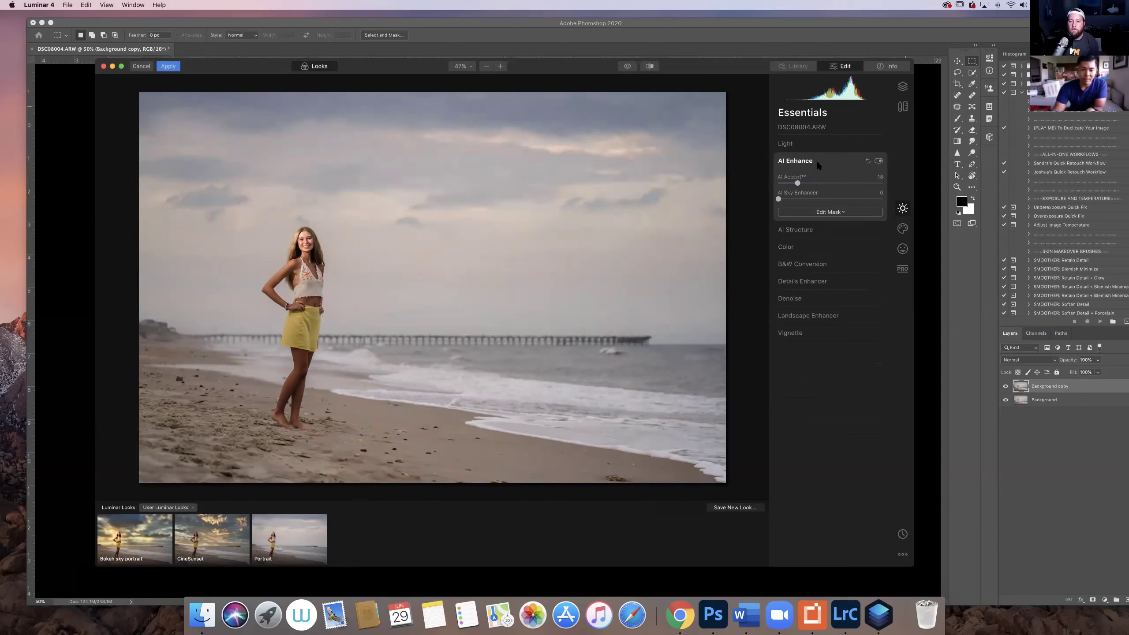
# Set the AI Structure amount to 45 after briefly trying 67.
pyautogui.click(828, 157)
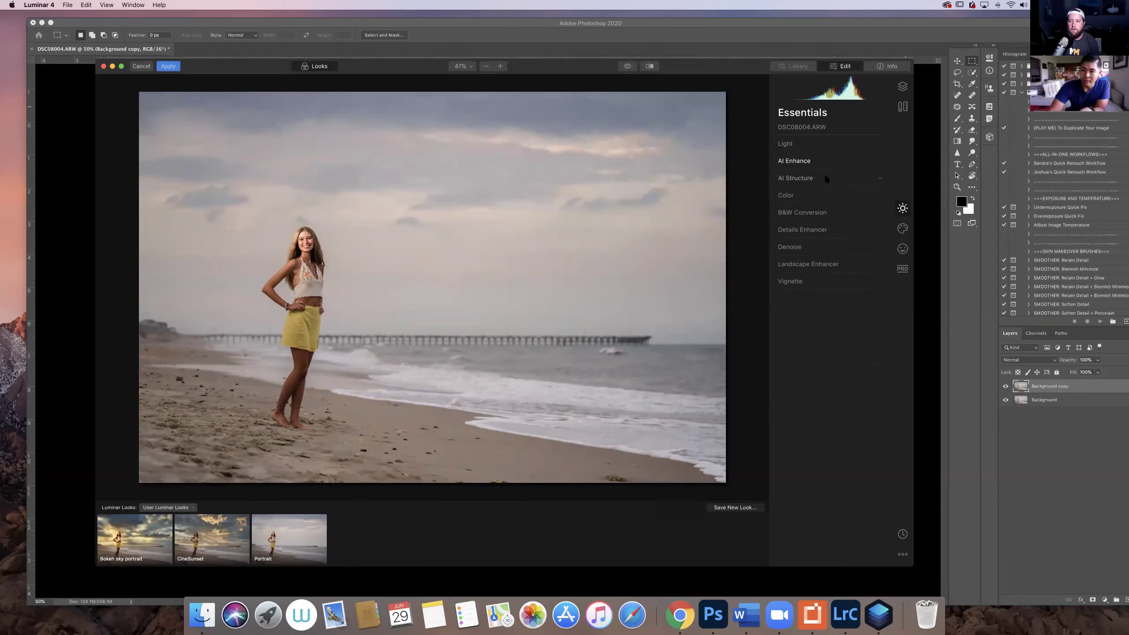
pyautogui.click(826, 177)
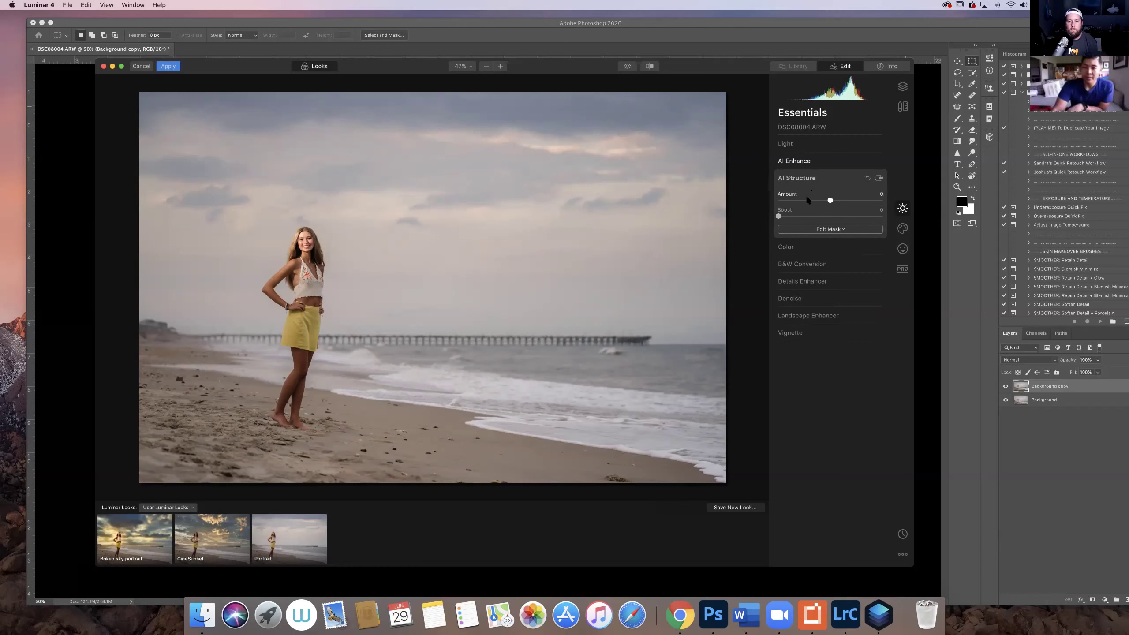
pyautogui.moveTo(831, 200); pyautogui.dragTo(870, 200)
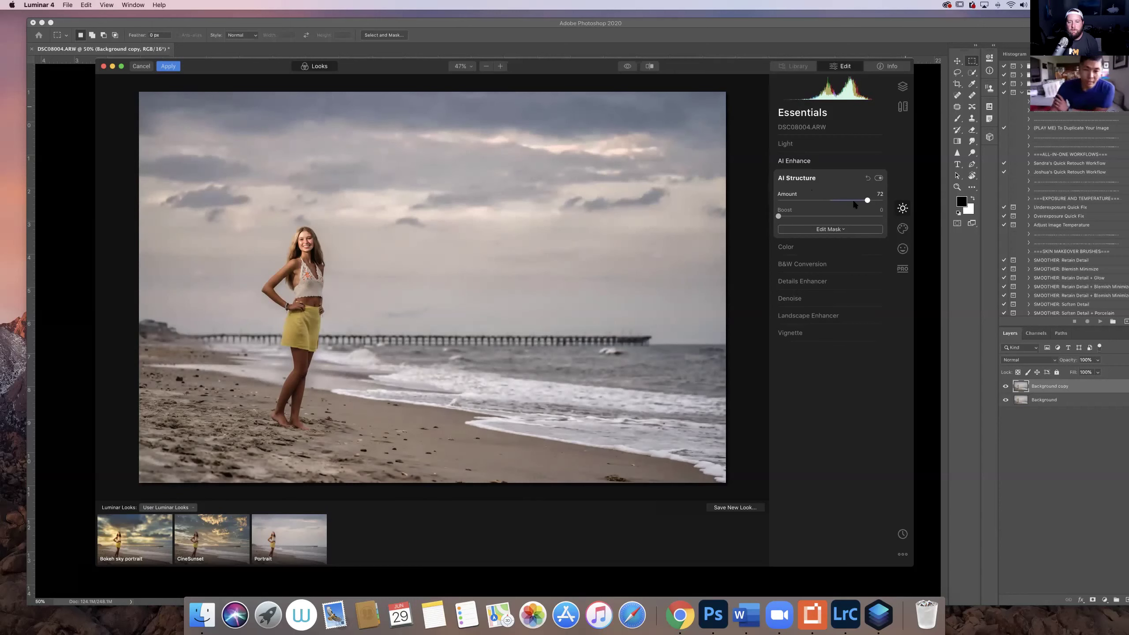
pyautogui.moveTo(859, 201); pyautogui.dragTo(865, 201)
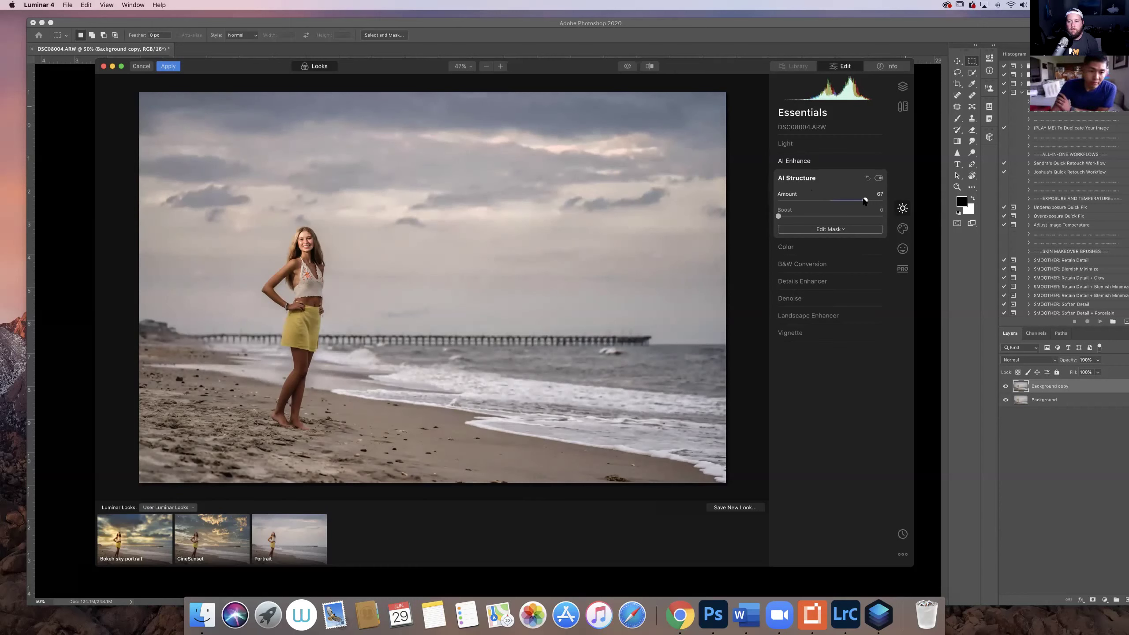
pyautogui.click(853, 201)
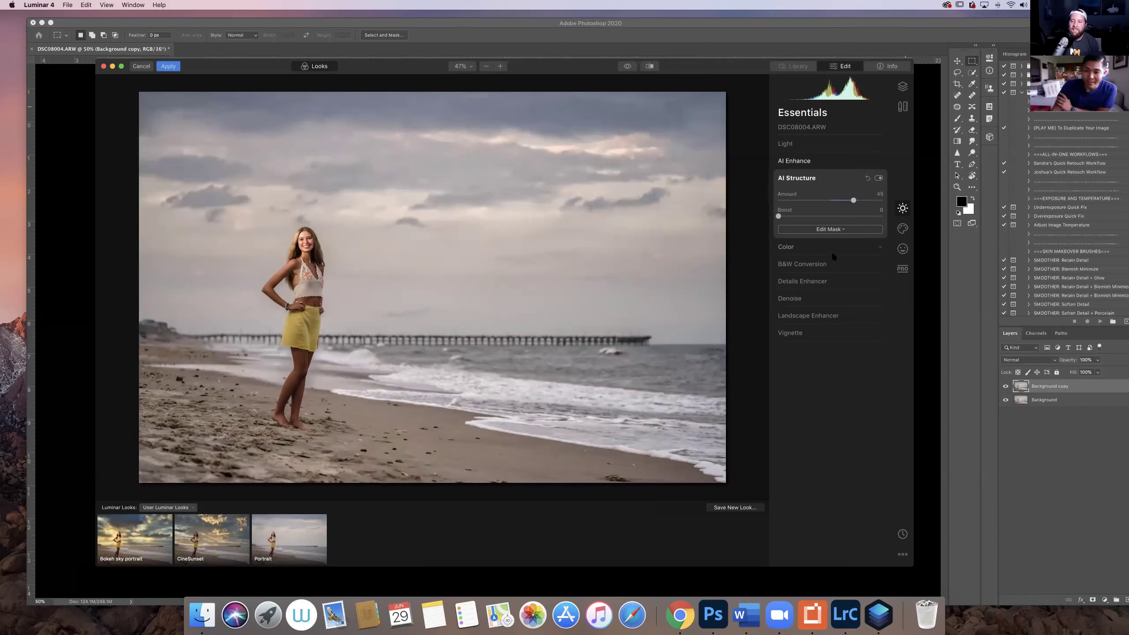
pyautogui.click(827, 275)
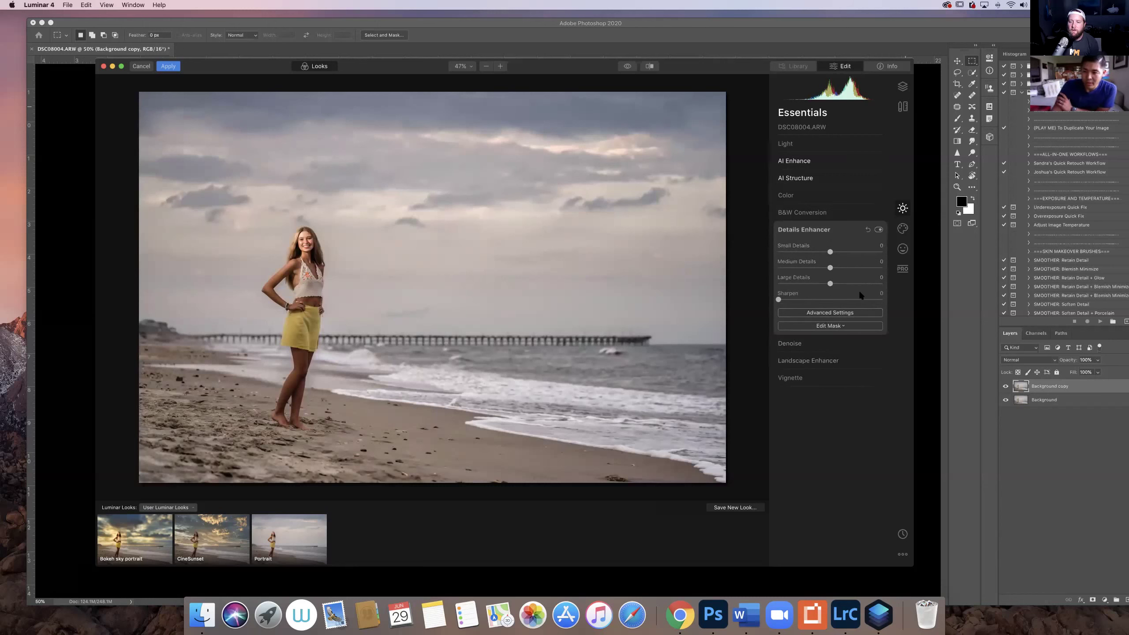
# Show the Creative tools list, which includes AI Sky Replacement.
pyautogui.click(902, 228)
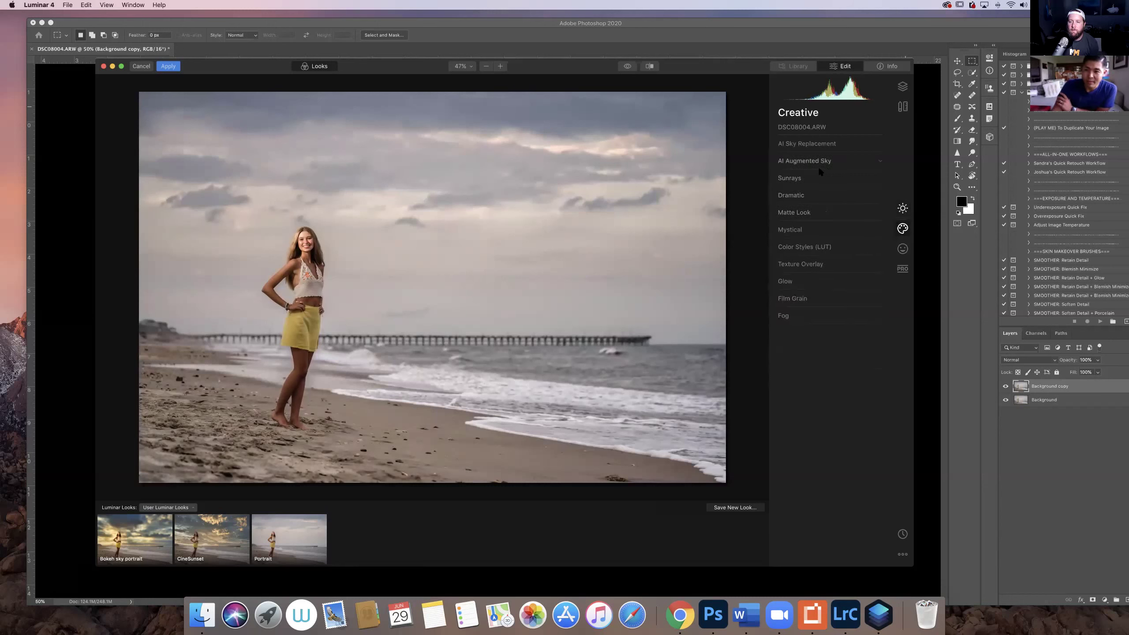
pyautogui.click(859, 140)
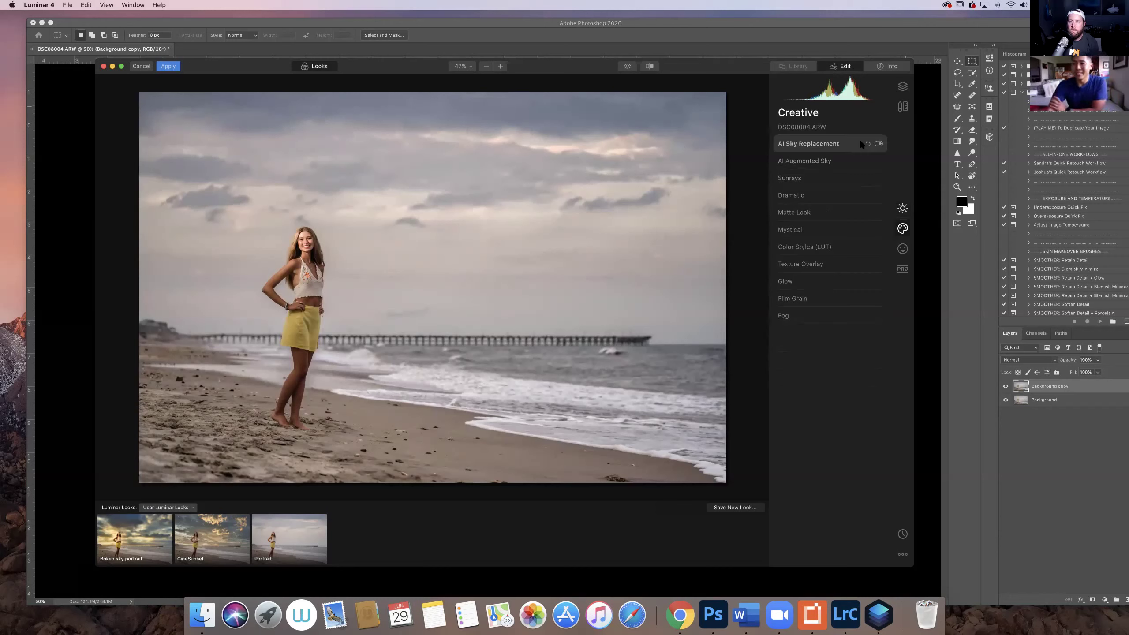
pyautogui.click(844, 143)
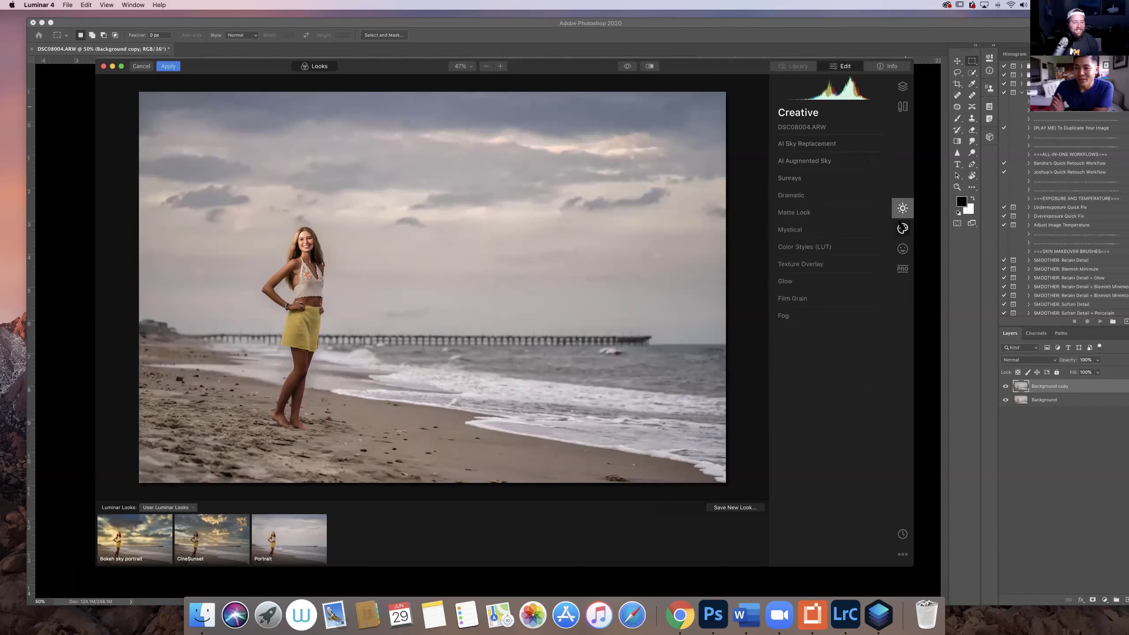
pyautogui.click(903, 207)
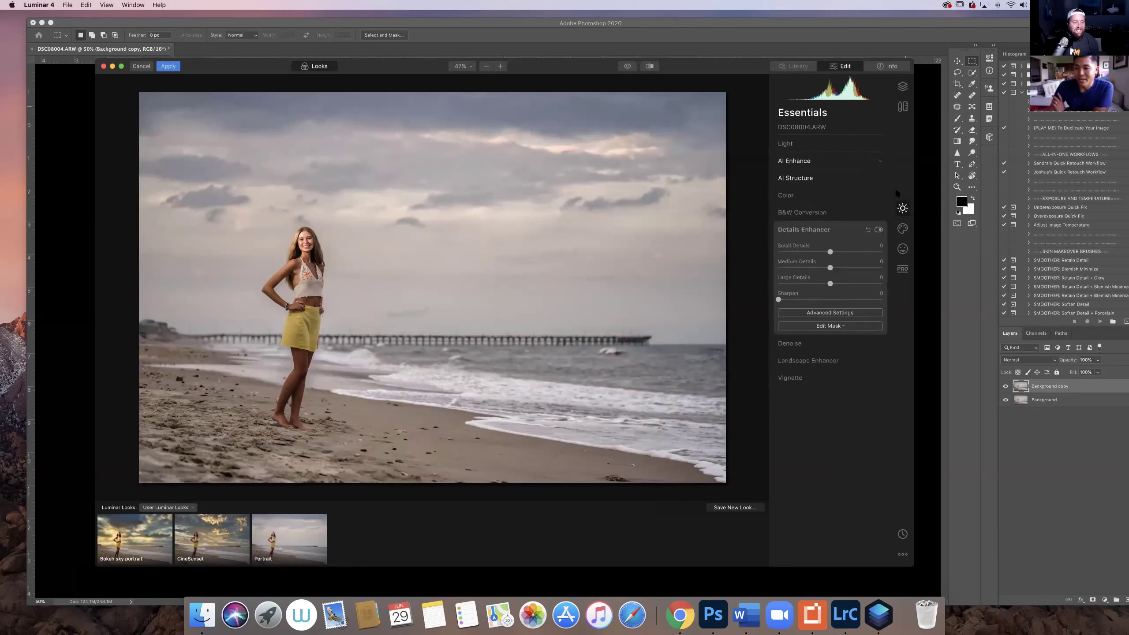
pyautogui.click(903, 229)
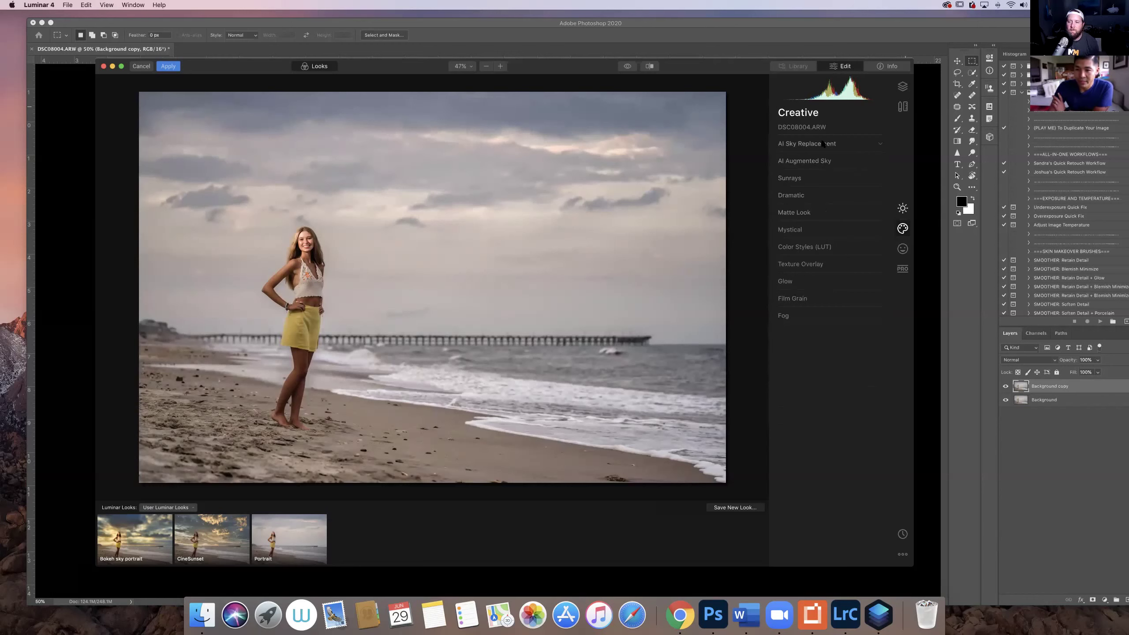
# Expand AI Sky Replacement and choose the Dramatic Sunset 3 sky preset.
pyautogui.click(840, 144)
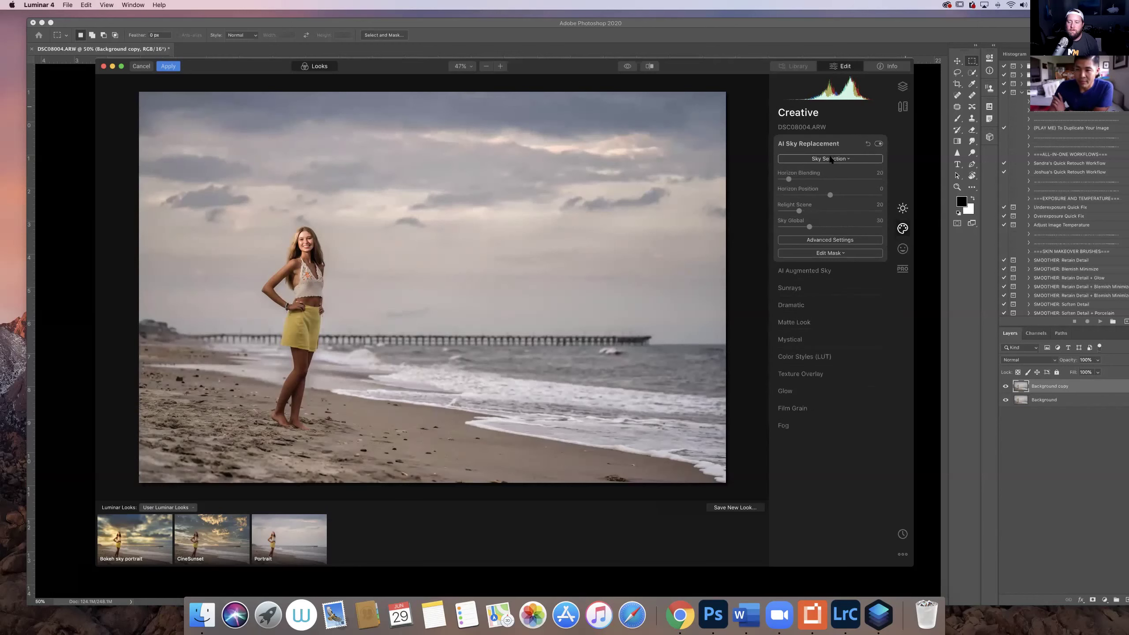
pyautogui.click(828, 159)
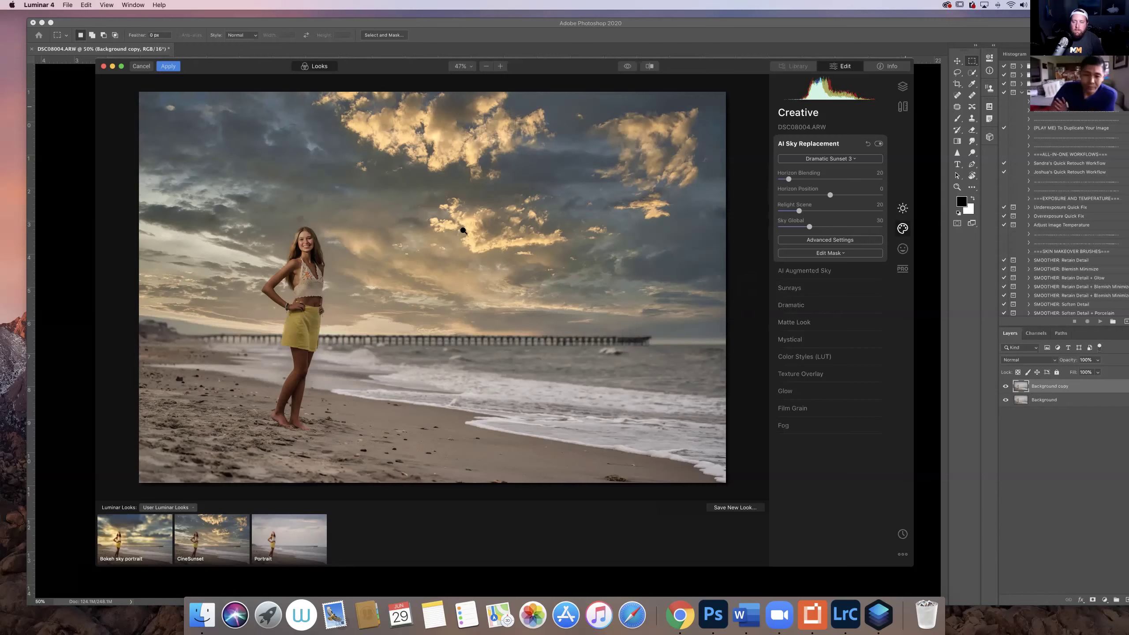
pyautogui.click(591, 218)
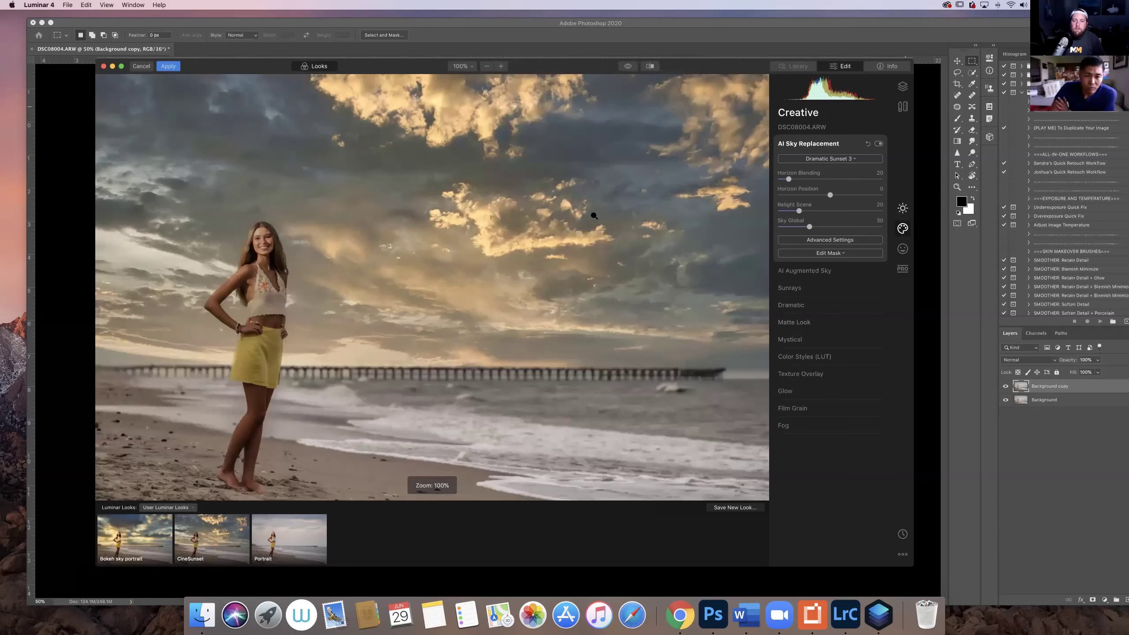
pyautogui.click(565, 245)
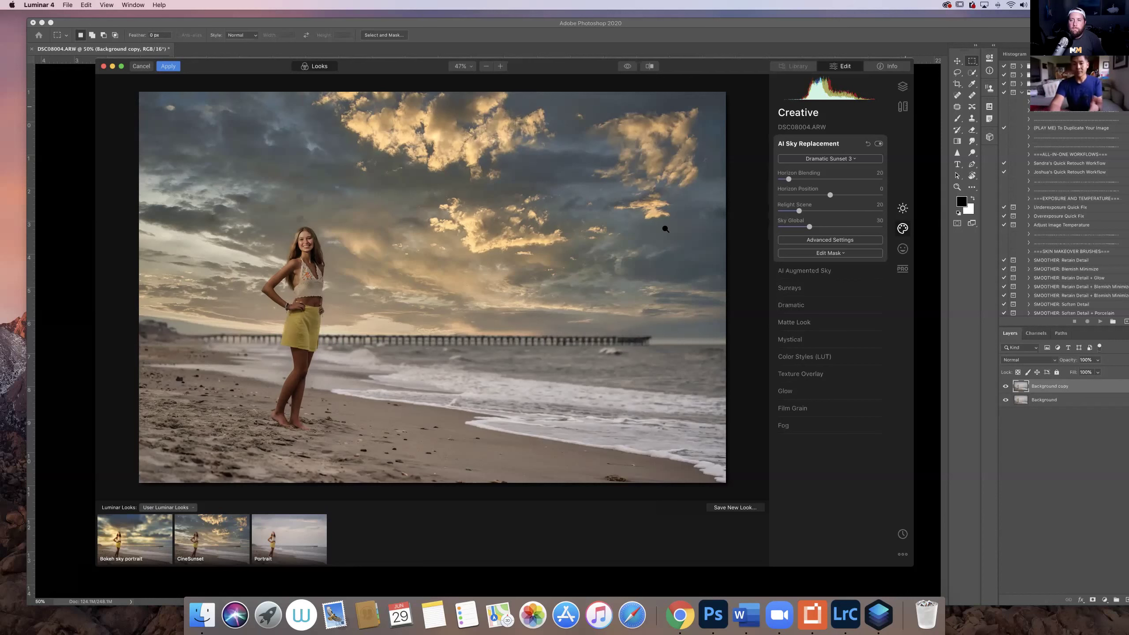
pyautogui.click(807, 160)
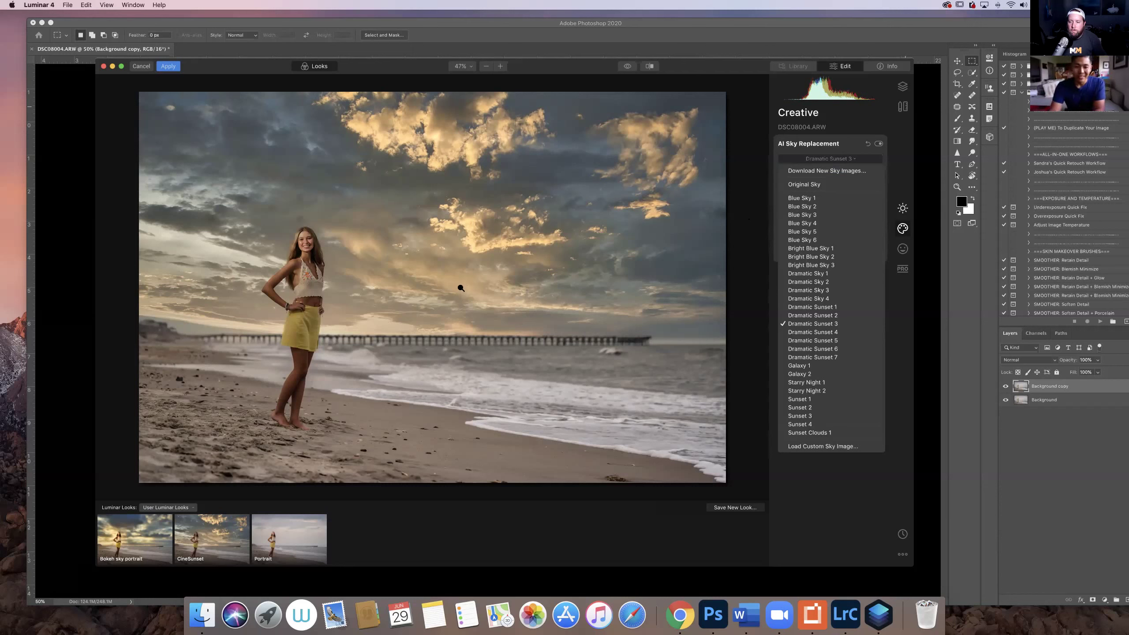
pyautogui.click(411, 347)
pyautogui.click(412, 347)
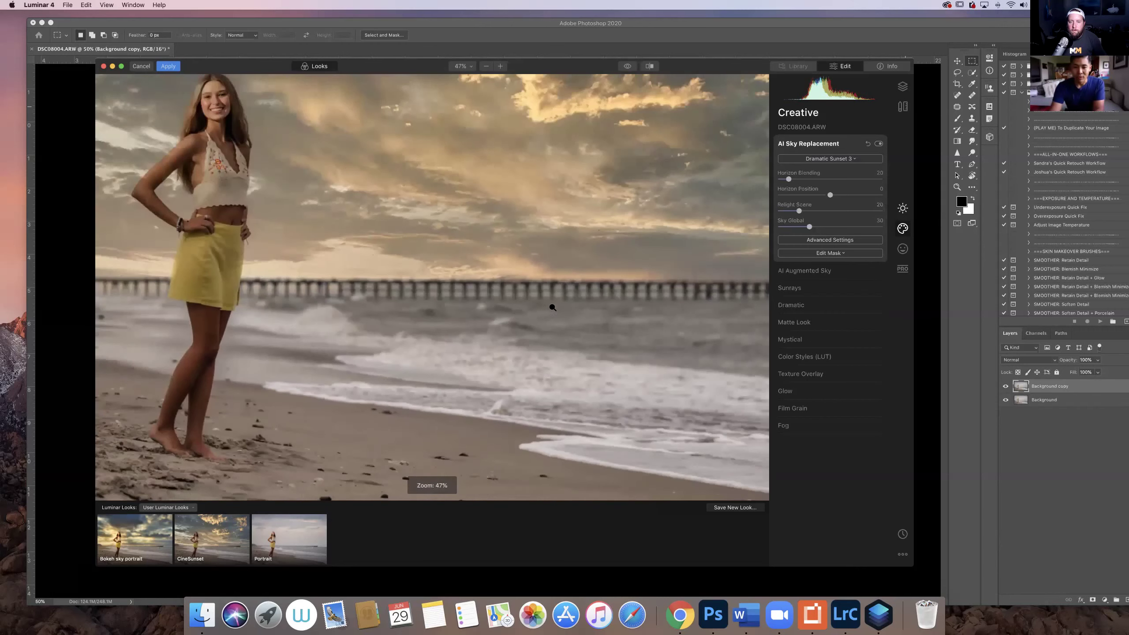
pyautogui.click(552, 308)
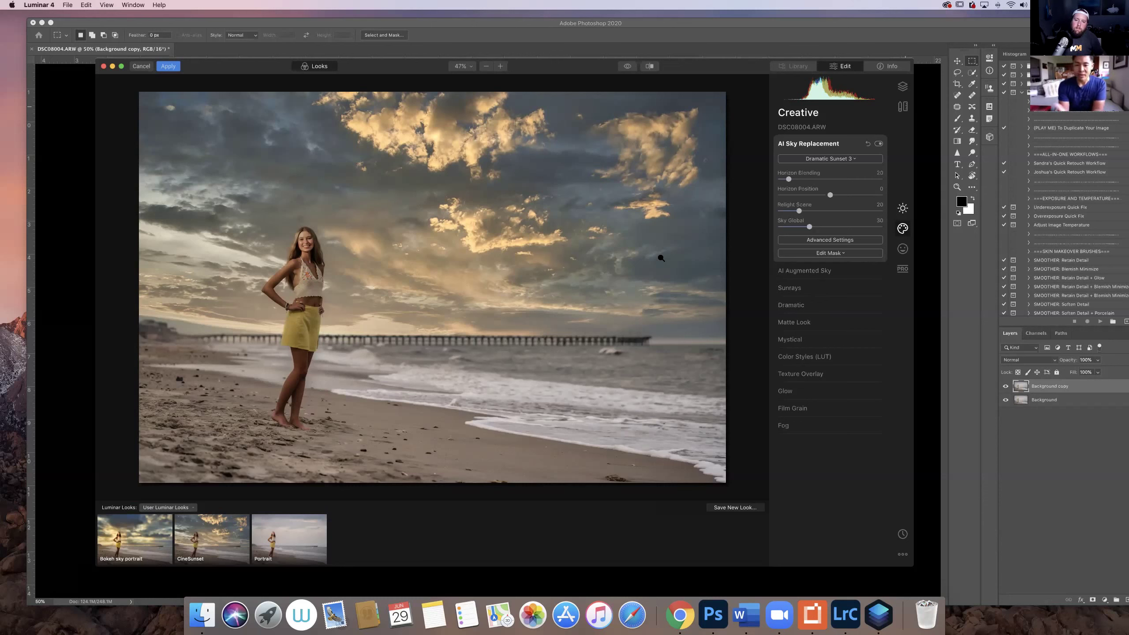
# Set Sky Defocus to 4 in the advanced sky replacement settings.
pyautogui.click(834, 241)
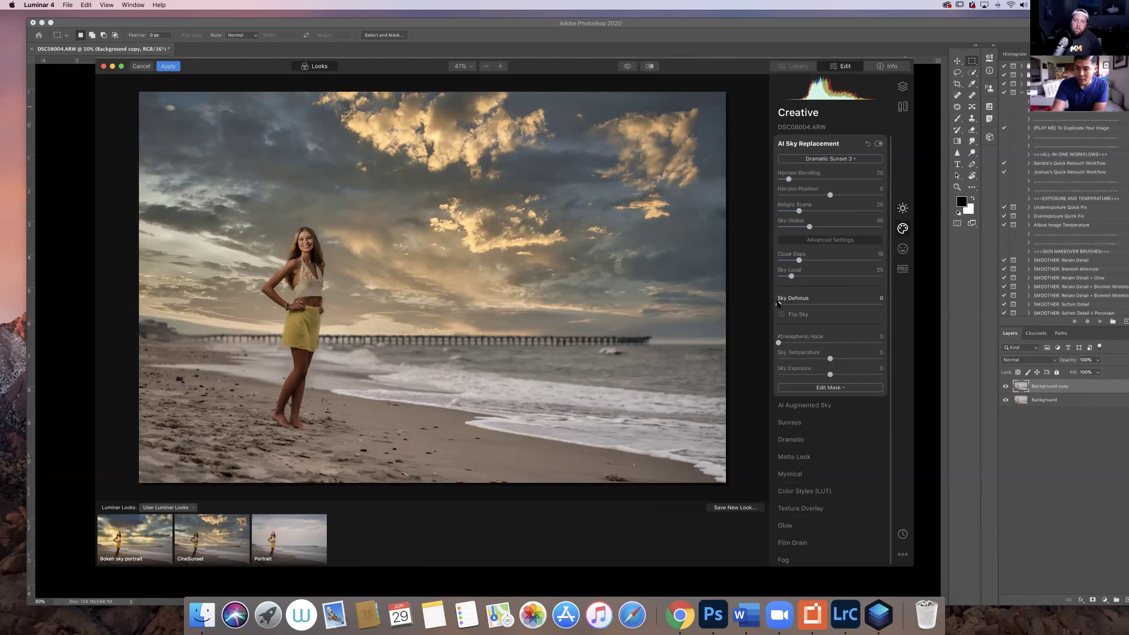
pyautogui.moveTo(784, 305); pyautogui.dragTo(786, 306)
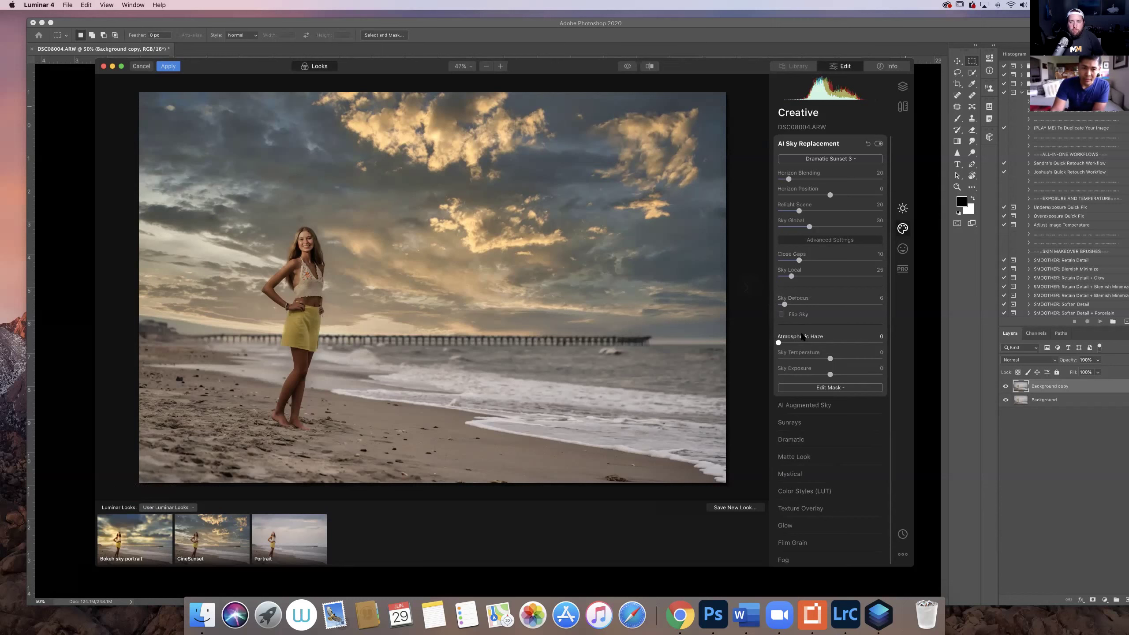
pyautogui.moveTo(785, 305); pyautogui.dragTo(783, 305)
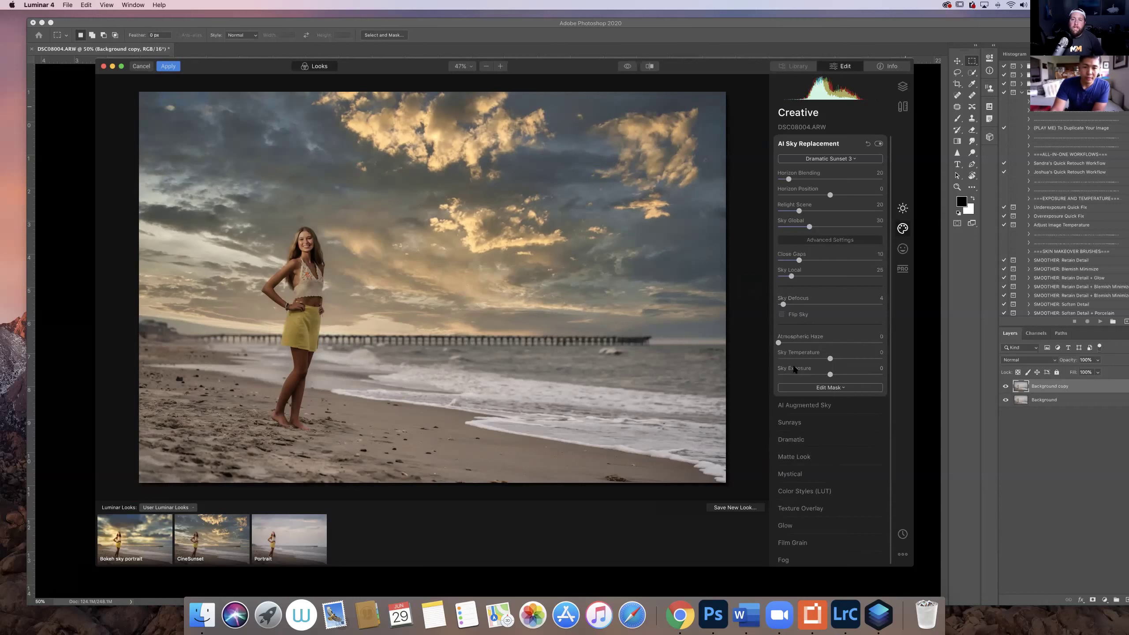
pyautogui.click(831, 387)
# Close the mask options and reopen the Dramatic Sunset 3 sky preset list.
pyautogui.click(820, 161)
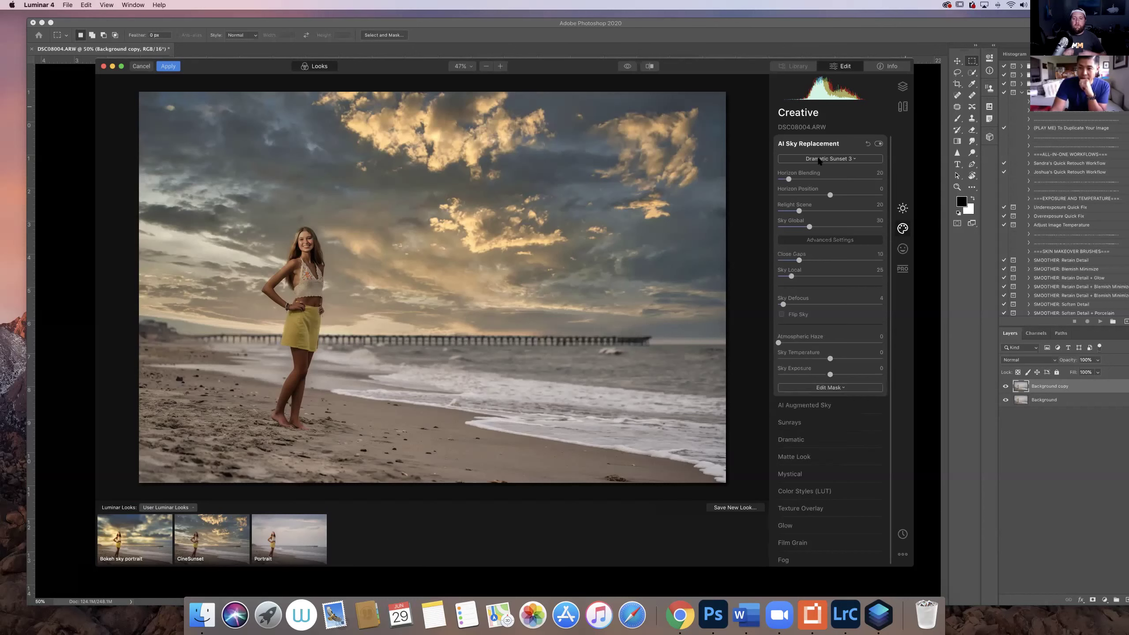
pyautogui.click(821, 160)
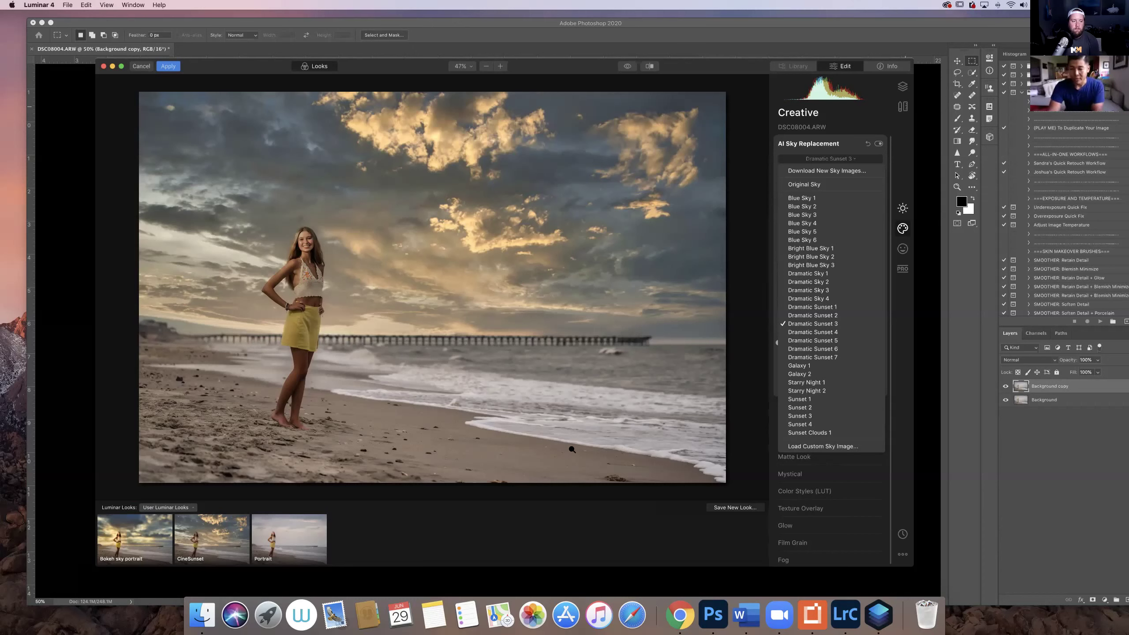
# Load Monterey Sunset.jpg from the California Sunsets folder as a custom sky.
pyautogui.click(829, 446)
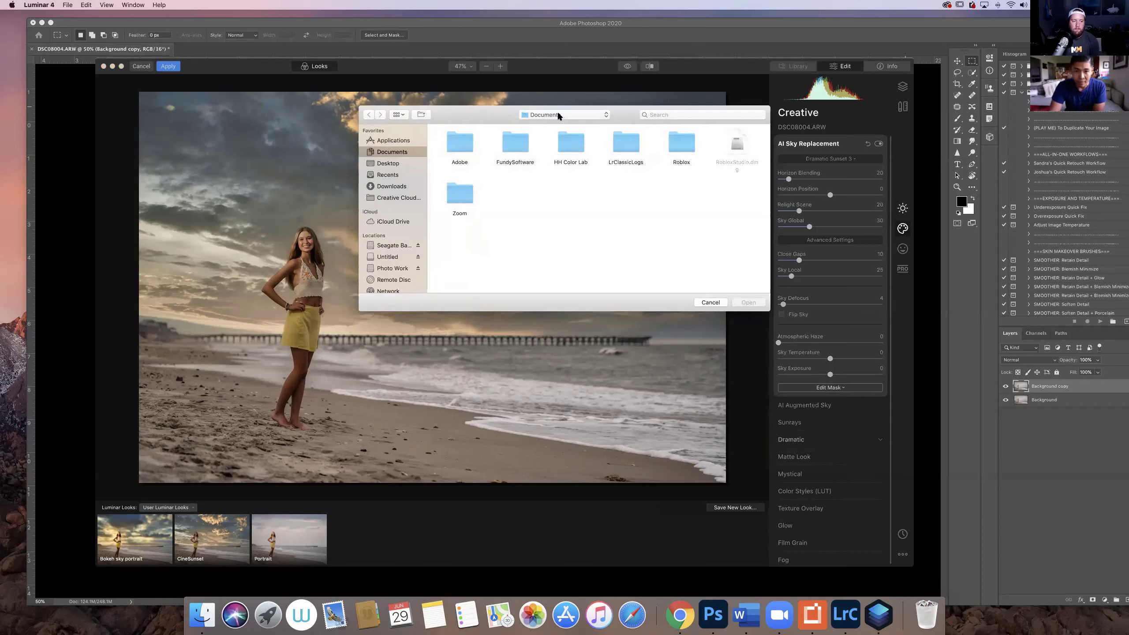
pyautogui.click(561, 116)
pyautogui.click(535, 125)
pyautogui.doubleClick(631, 220)
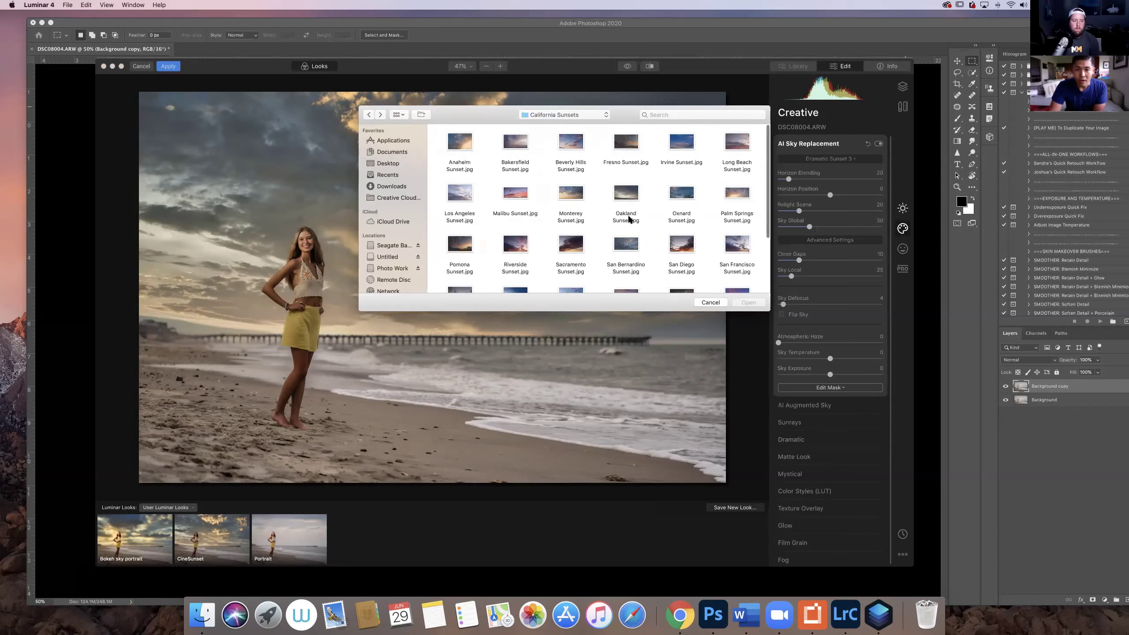
pyautogui.moveTo(490, 119); pyautogui.dragTo(428, 183)
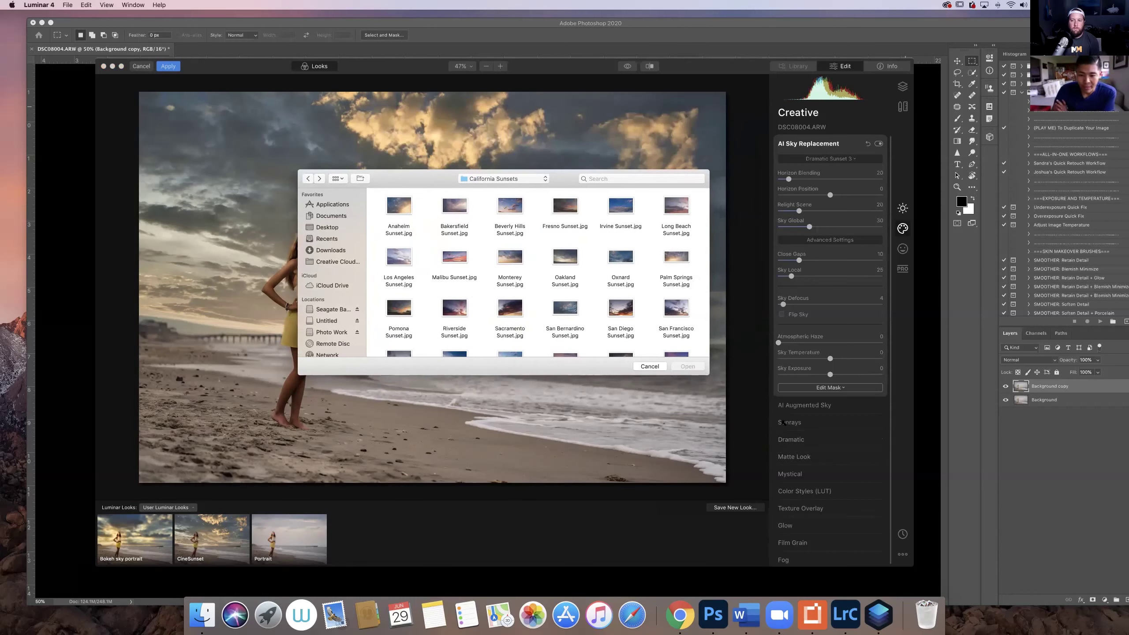
pyautogui.moveTo(705, 373); pyautogui.dragTo(807, 438)
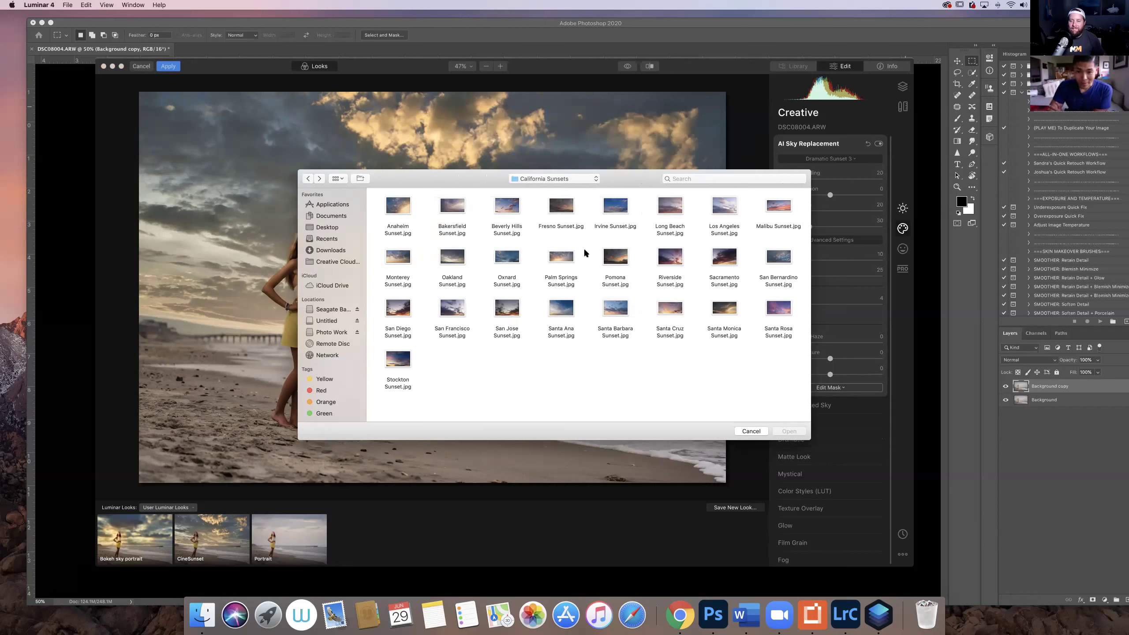
pyautogui.click(402, 257)
pyautogui.click(791, 430)
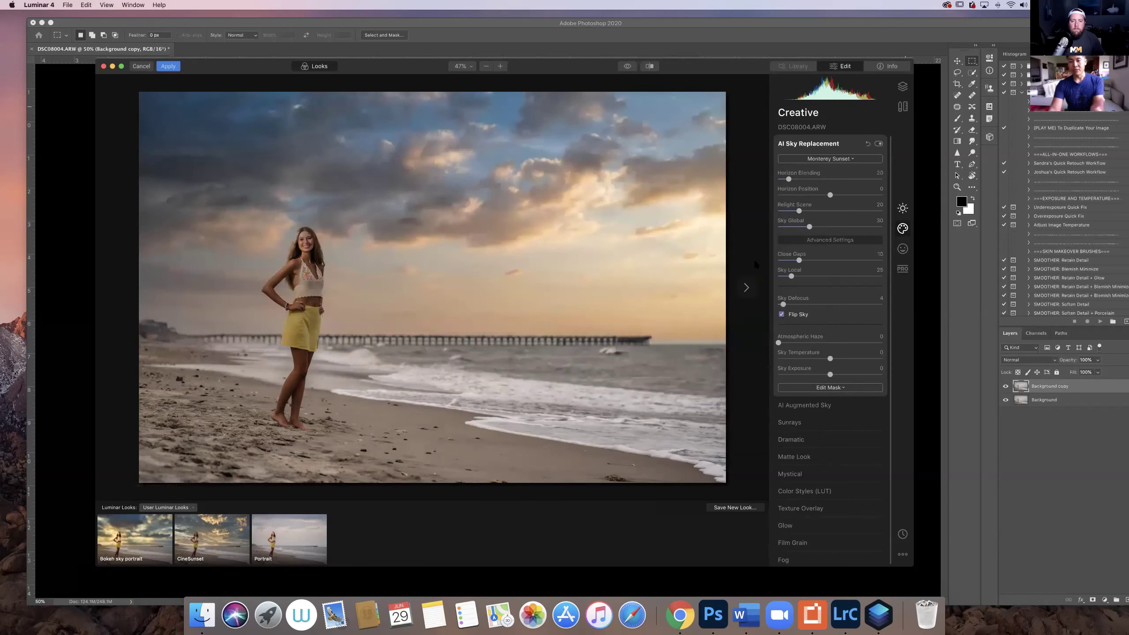
# Turn off Flip Sky and change the sky preset to Dramatic Sky 2.
pyautogui.click(782, 315)
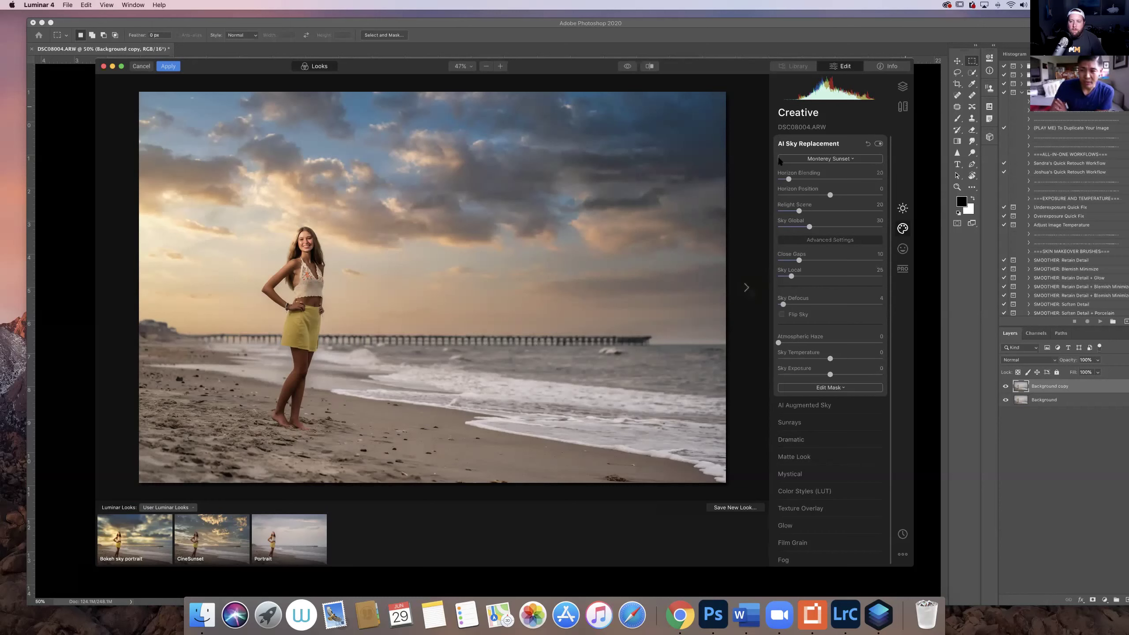
pyautogui.click(813, 158)
pyautogui.click(816, 280)
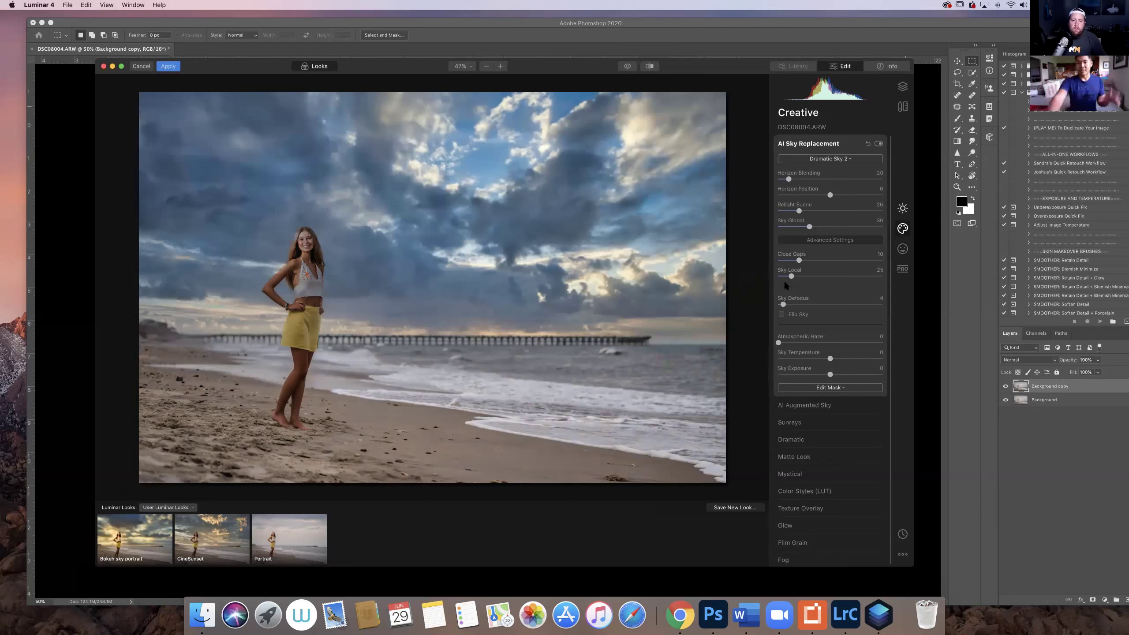
# Compare with AI Sky Replacement off and on, then zoom to 100% on the woman.
pyautogui.click(879, 143)
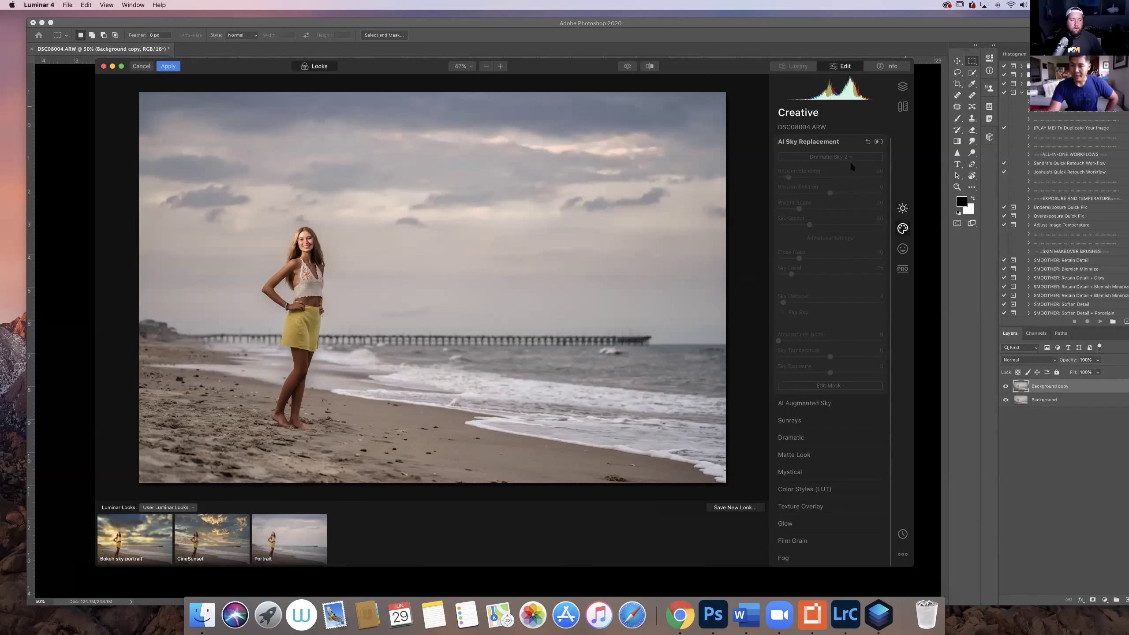
pyautogui.click(879, 142)
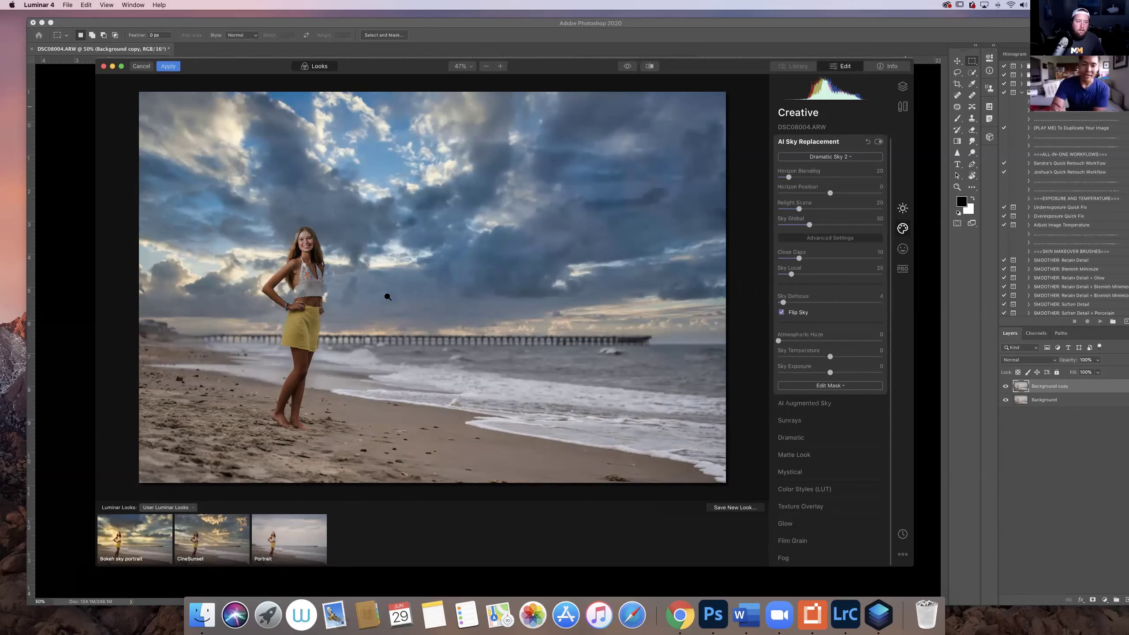
pyautogui.click(302, 277)
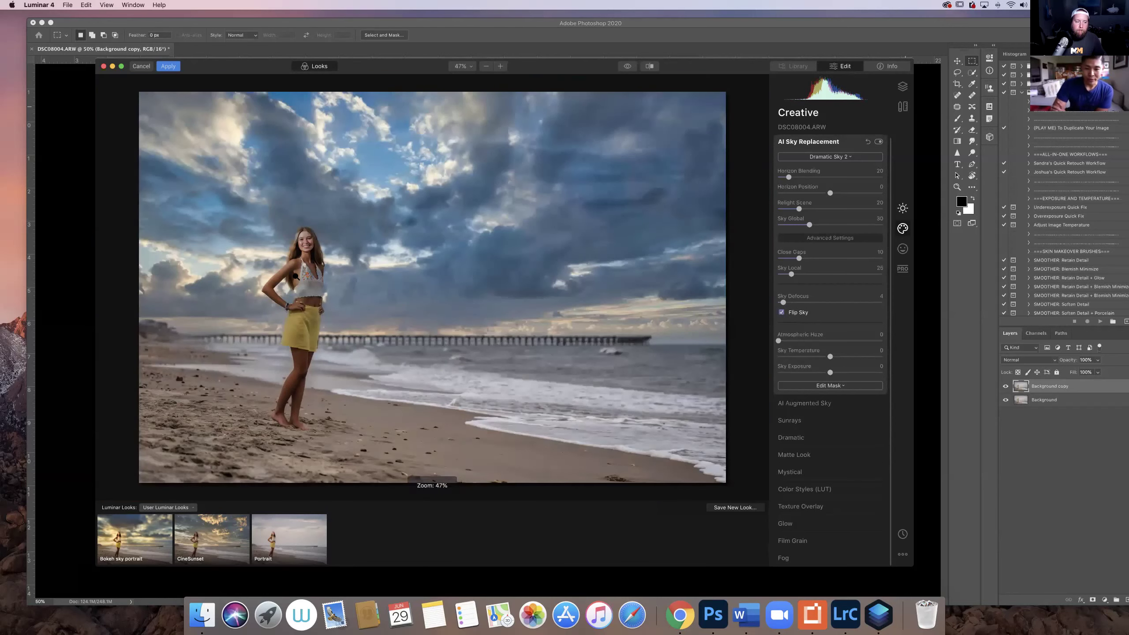
pyautogui.click(365, 272)
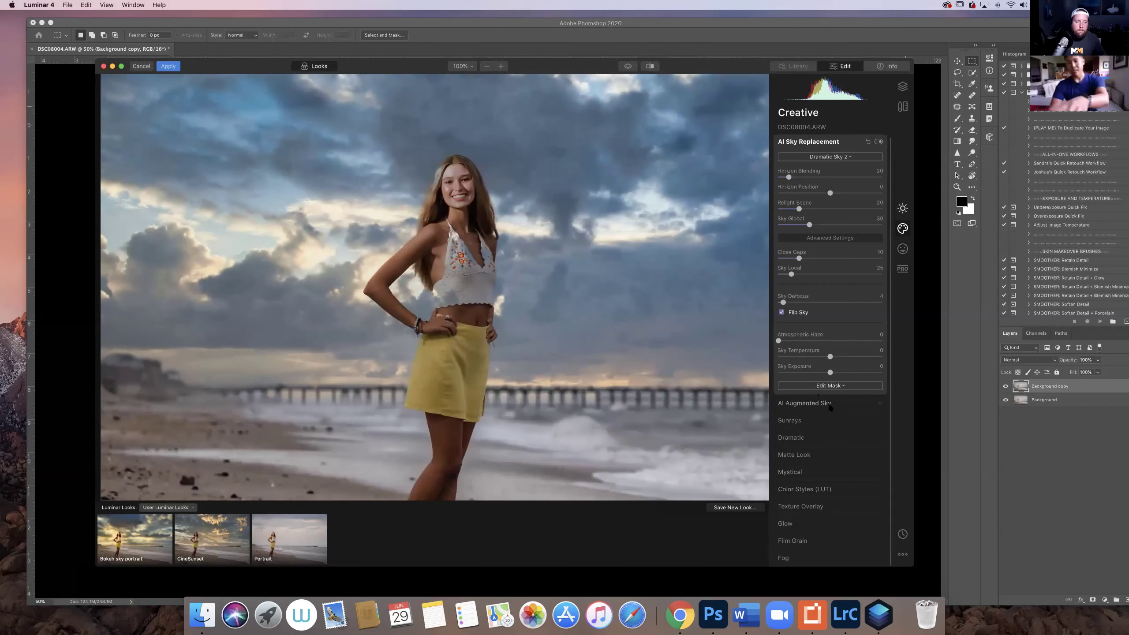
# Open the sky replacement's mask brush in Erase mode and adjust its size.
pyautogui.click(826, 390)
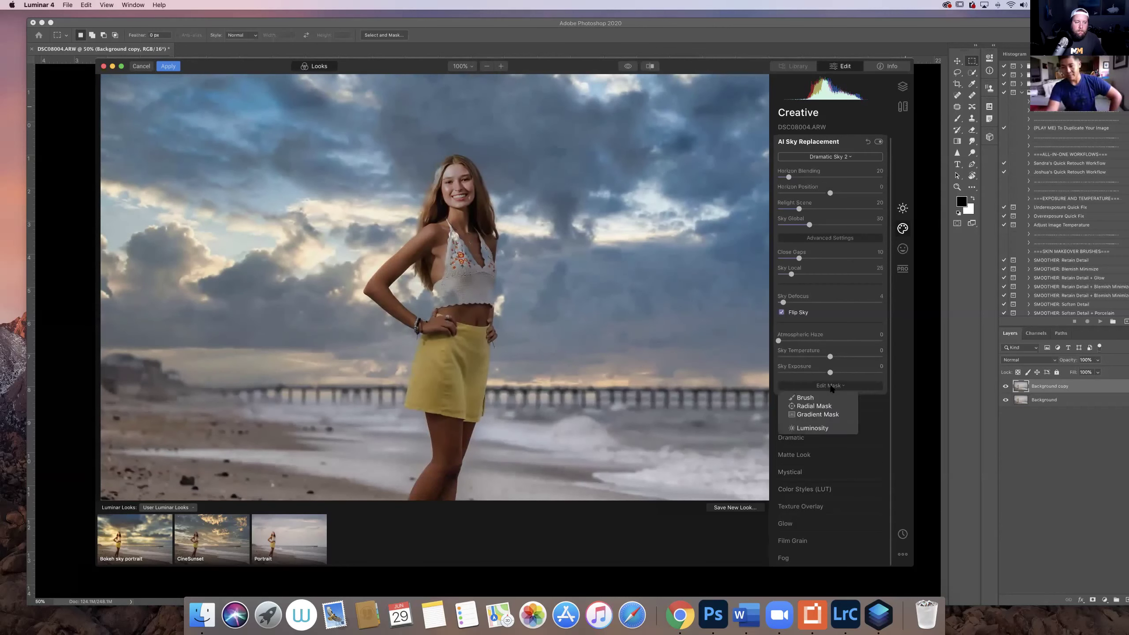
pyautogui.click(808, 398)
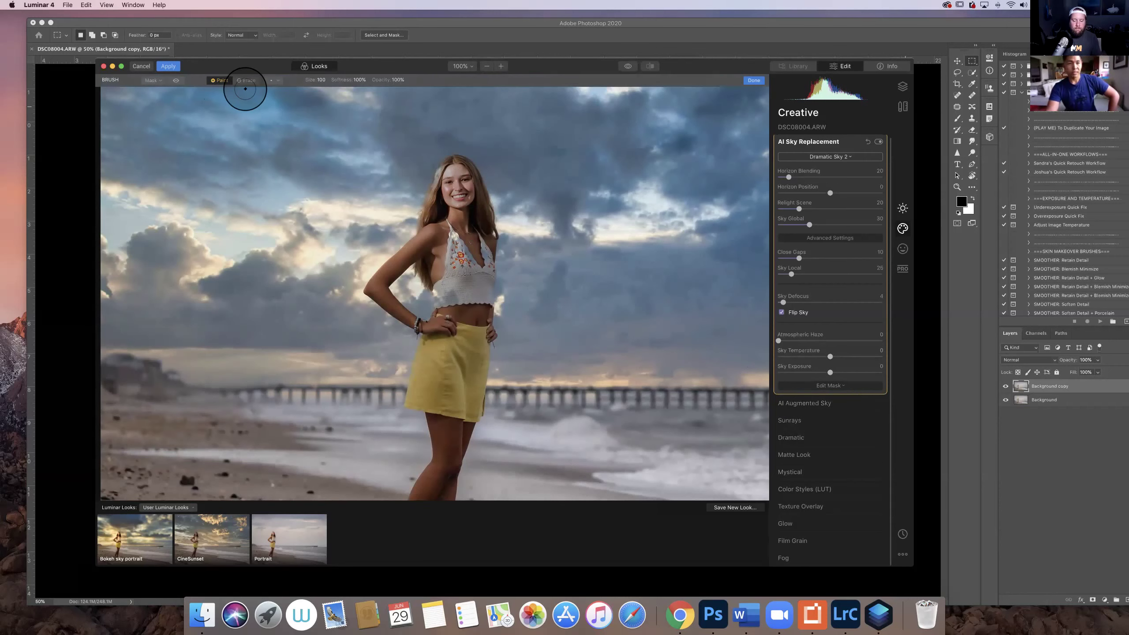
pyautogui.click(246, 81)
pyautogui.press('[')
pyautogui.press('[')
pyautogui.press('[')
pyautogui.press('[')
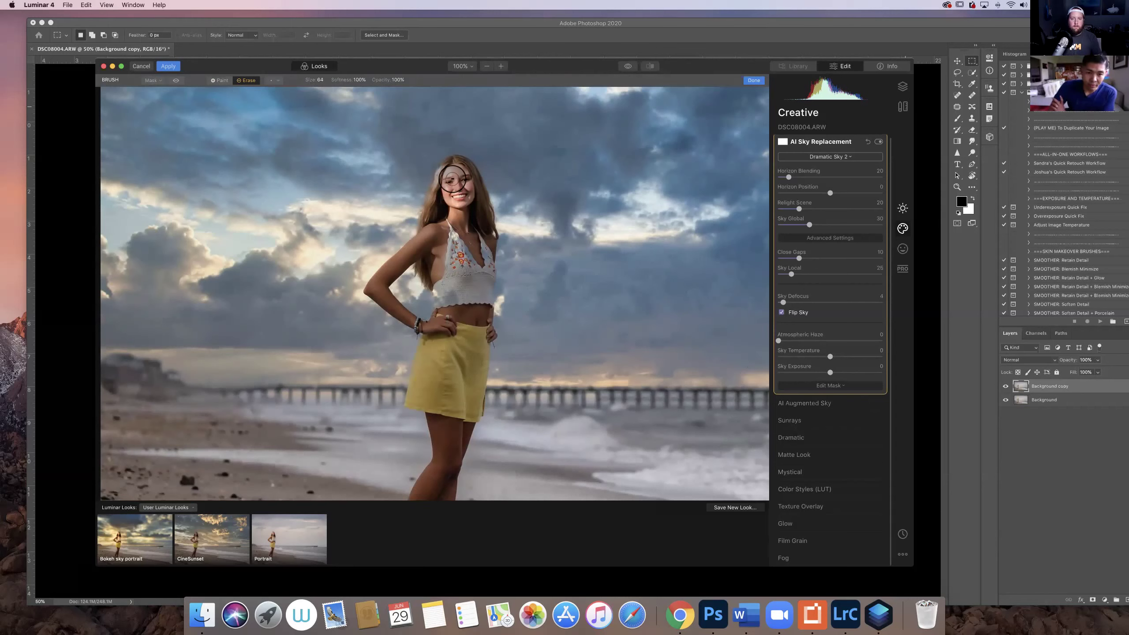
pyautogui.press('[')
pyautogui.press('[')
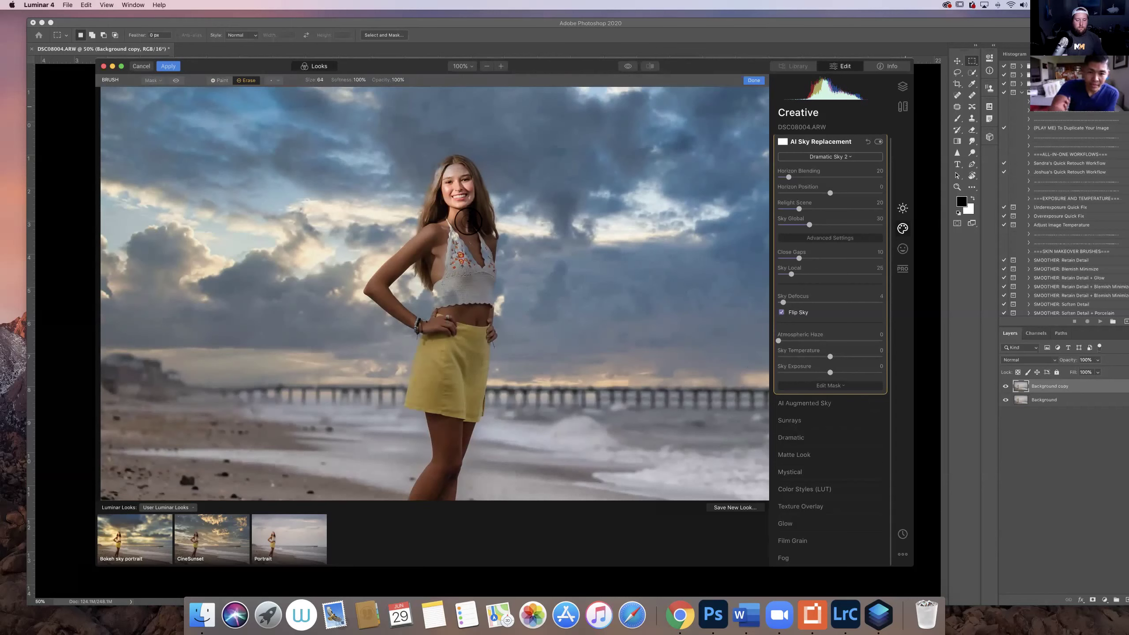
pyautogui.press(']')
pyautogui.press(']')
# Erase the sky effect from the woman's torso, refining brush size and viewing at 50%.
pyautogui.moveTo(446, 235)
pyautogui.mouseDown()
pyautogui.moveTo(464, 239)
pyautogui.moveTo(471, 284)
pyautogui.moveTo(473, 272)
pyautogui.moveTo(452, 296)
pyautogui.mouseUp()
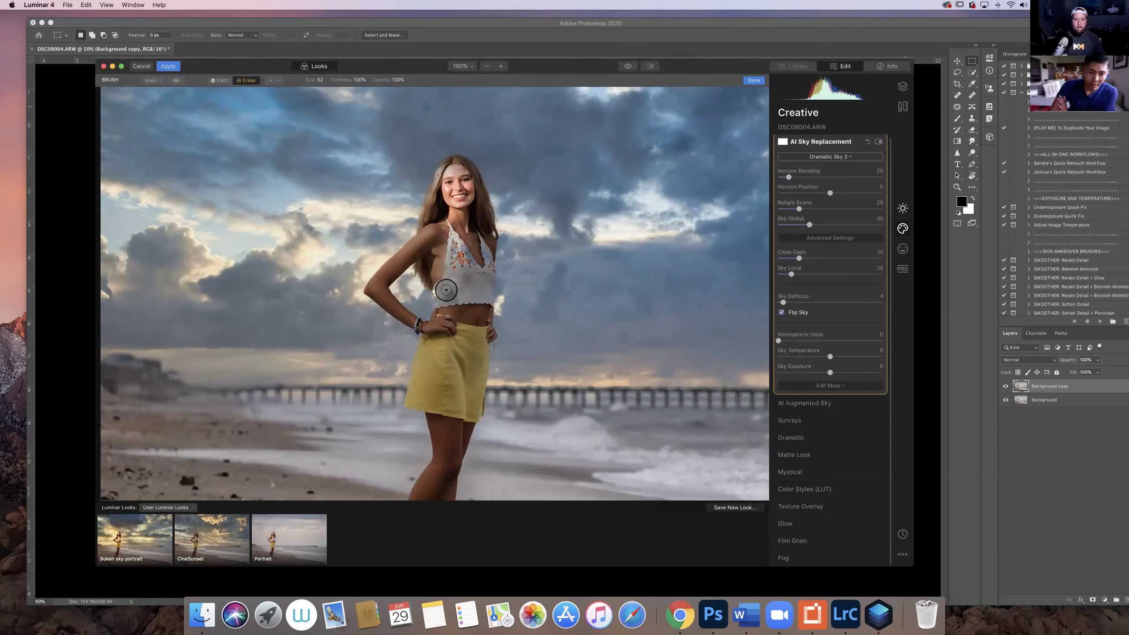
pyautogui.press('[')
pyautogui.press('[')
pyautogui.press('[')
pyautogui.press('[')
pyautogui.press('[')
pyautogui.press('[')
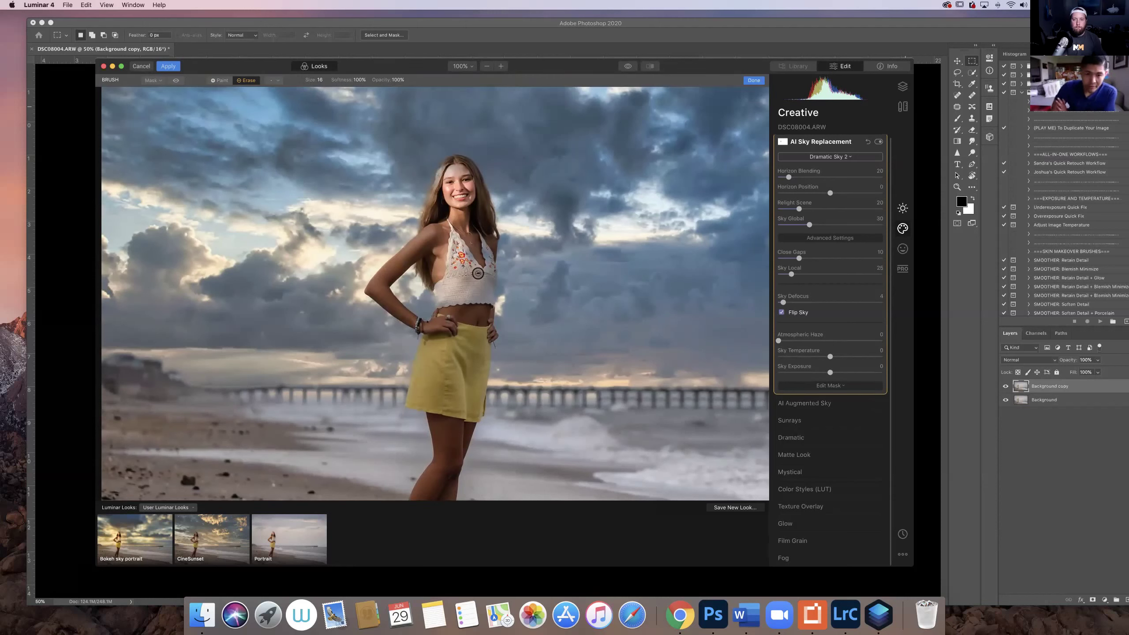
pyautogui.press(']')
pyautogui.press(']')
pyautogui.press(']')
pyautogui.press(']')
pyautogui.press(']')
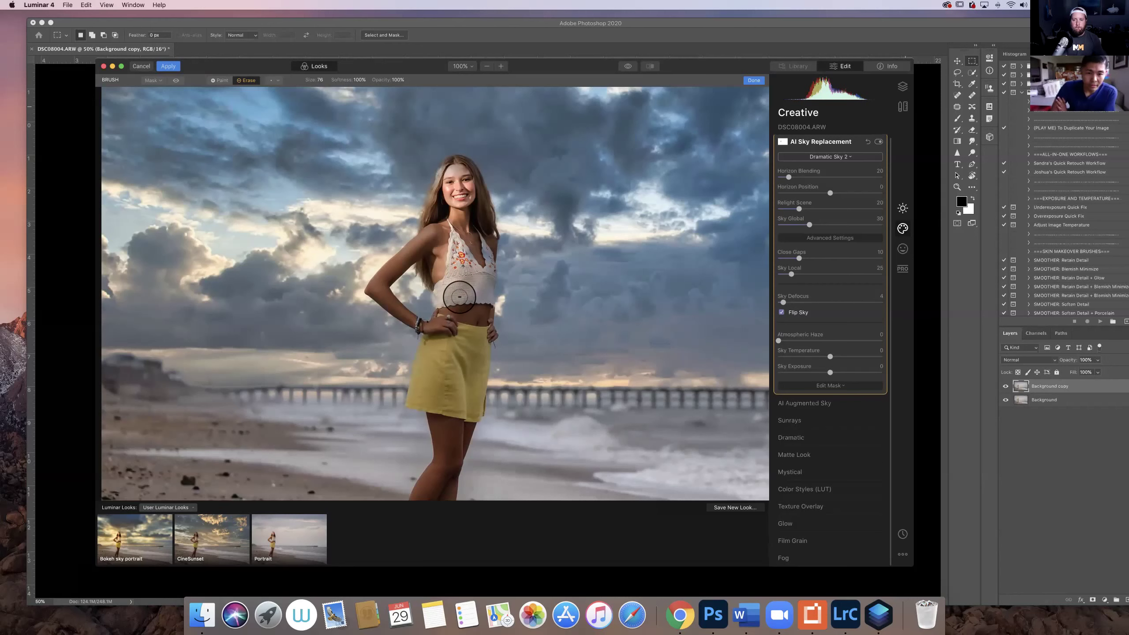
pyautogui.click(486, 66)
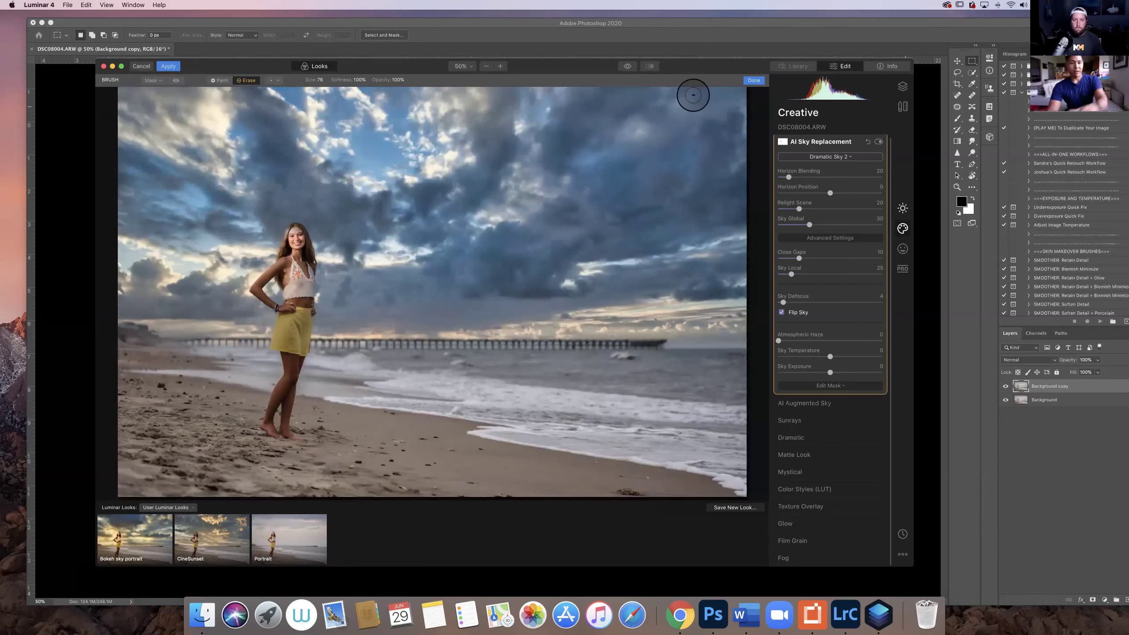
pyautogui.press('[')
pyautogui.press('[')
pyautogui.press('[')
pyautogui.press('[')
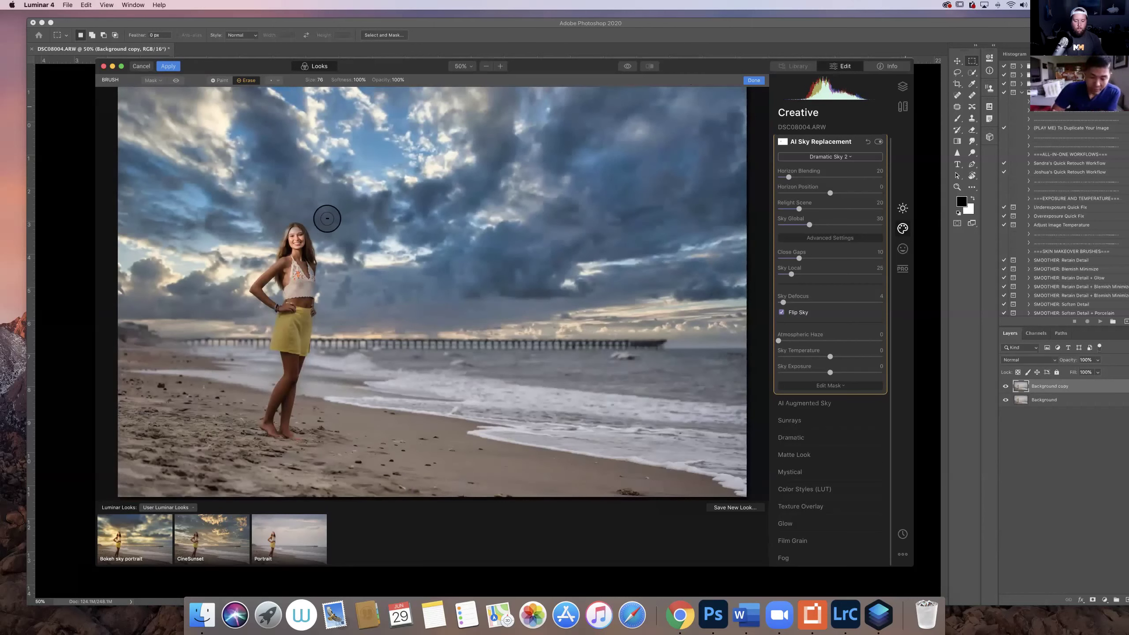
pyautogui.press('[')
pyautogui.press('[')
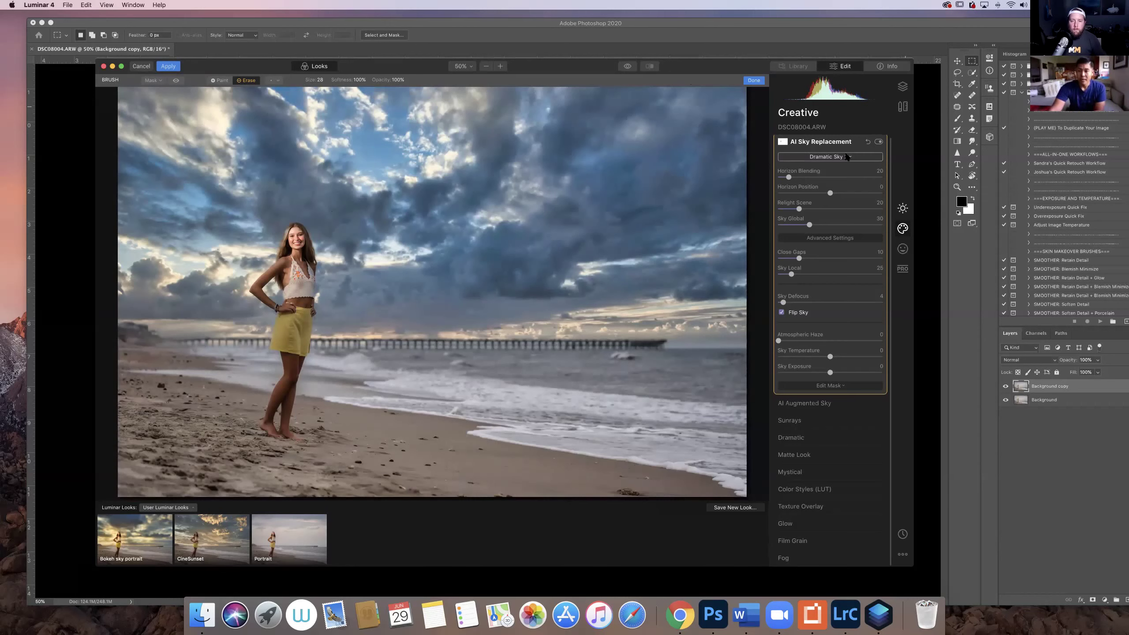
# Check the mask by toggling the sky filter, then load the custom Monterey Sunset sky image.
pyautogui.click(879, 143)
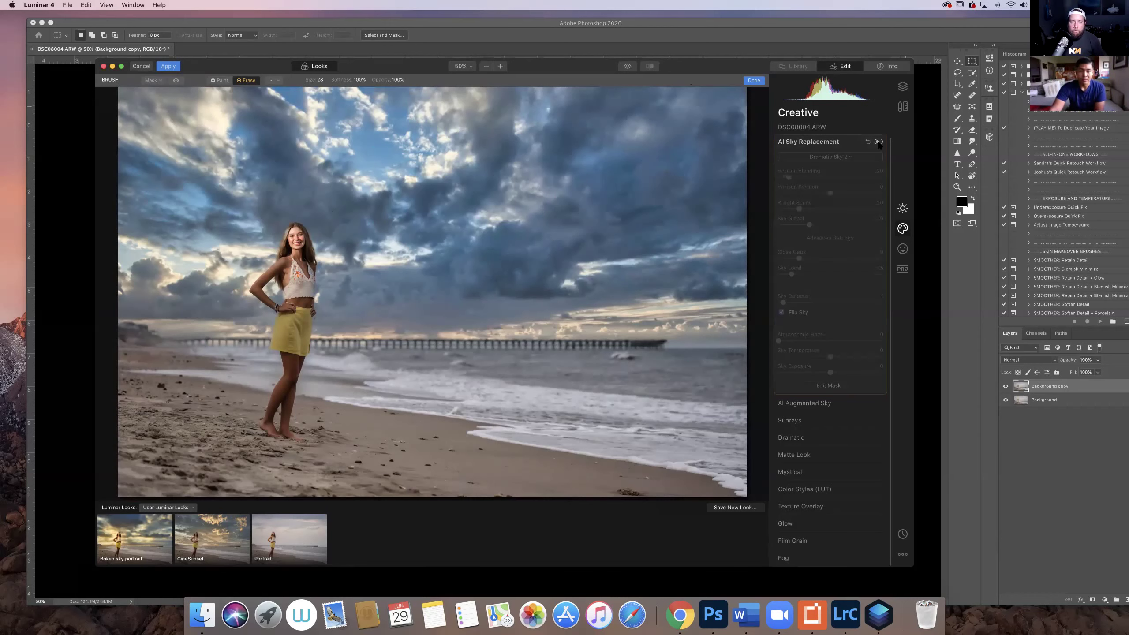
pyautogui.click(879, 142)
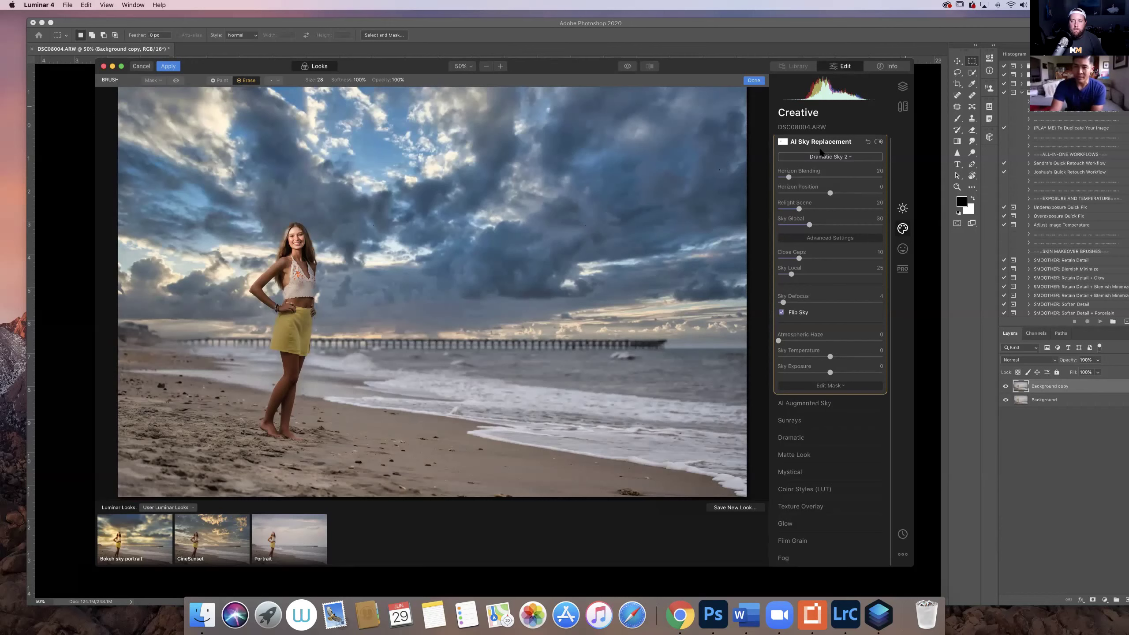
pyautogui.click(832, 156)
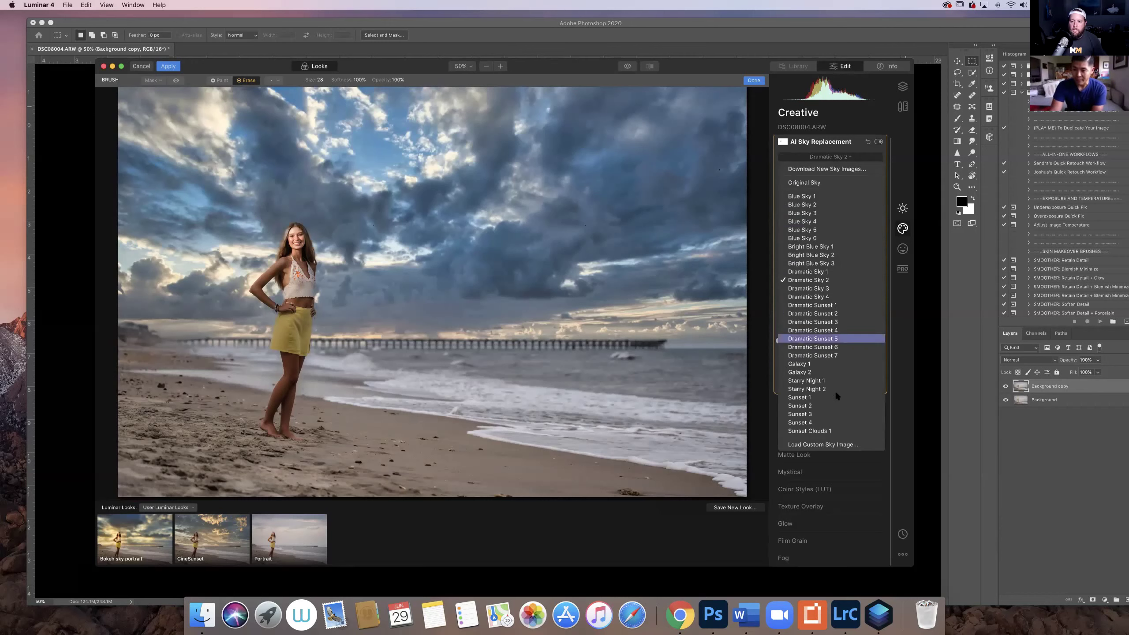
pyautogui.click(830, 444)
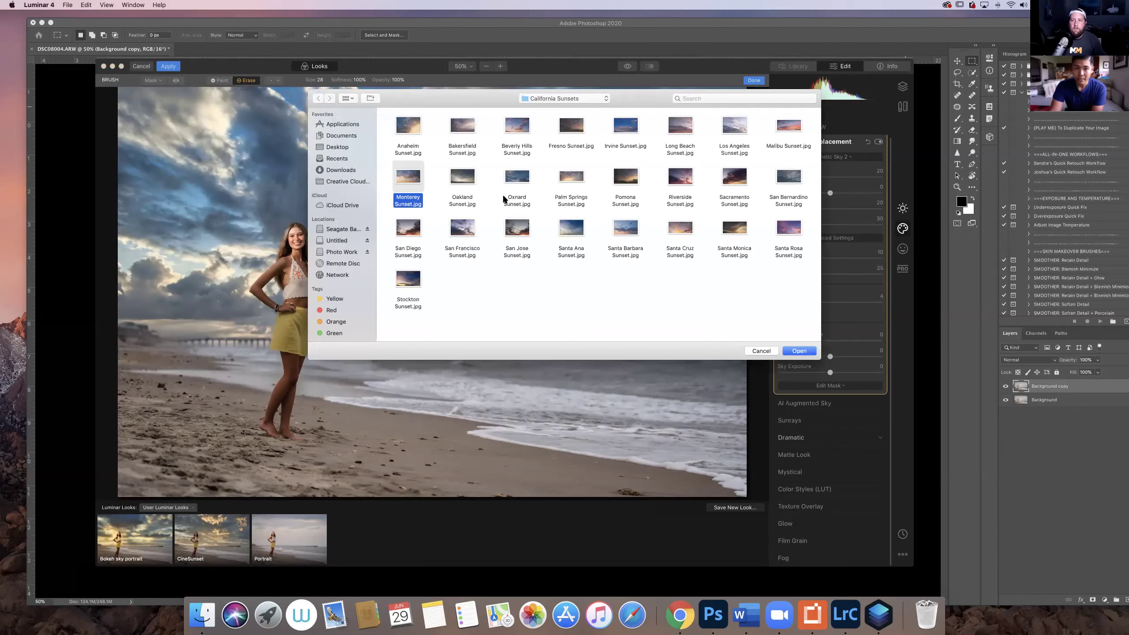
pyautogui.click(800, 355)
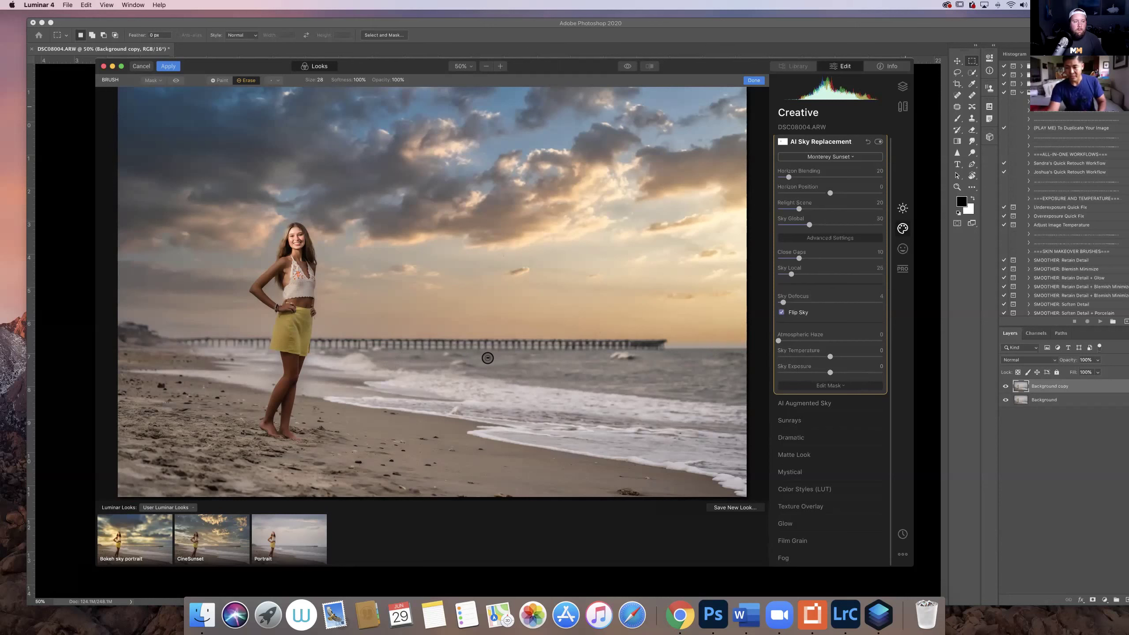
# Try Sky Temperature and reset it to 0, then expand Color Styles (LUT) and list its LUTs.
pyautogui.moveTo(830, 356)
pyautogui.mouseDown()
pyautogui.moveTo(811, 356)
pyautogui.moveTo(853, 356)
pyautogui.moveTo(835, 356)
pyautogui.mouseUp()
pyautogui.doubleClick(833, 356)
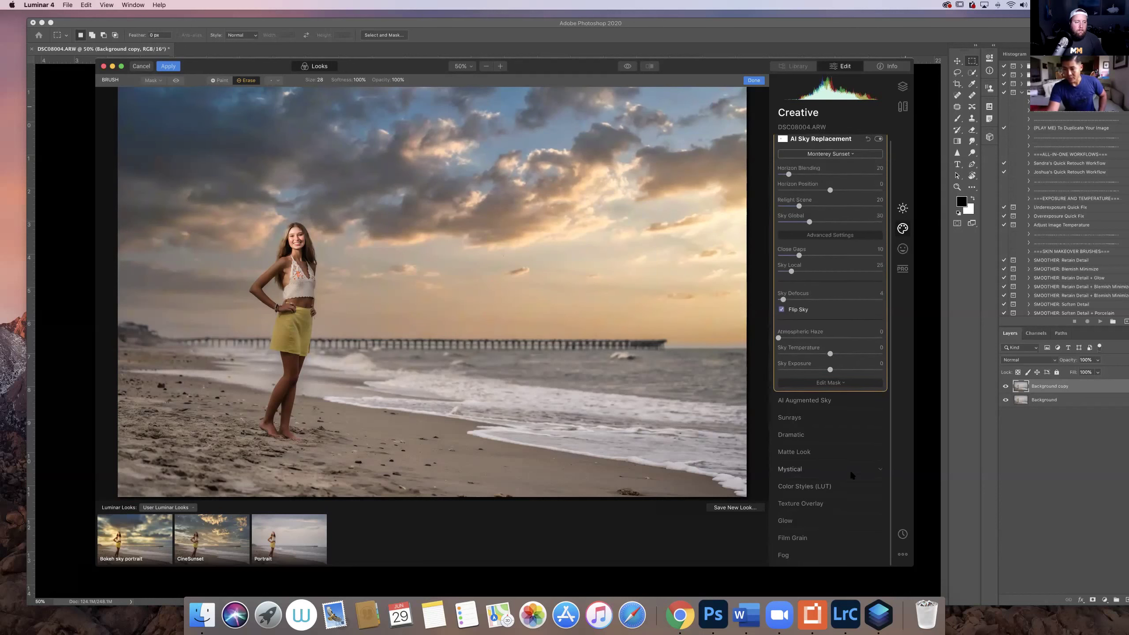
pyautogui.click(805, 489)
pyautogui.click(830, 264)
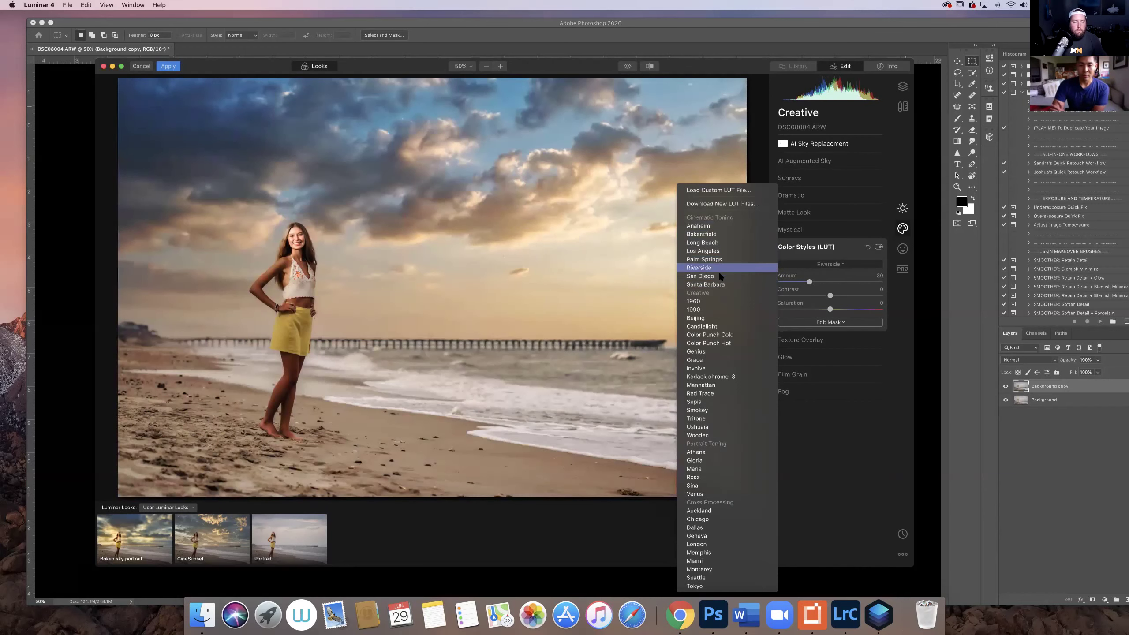
# Apply the San Diego LUT at strength 13, then display the photo's layers.
pyautogui.click(720, 276)
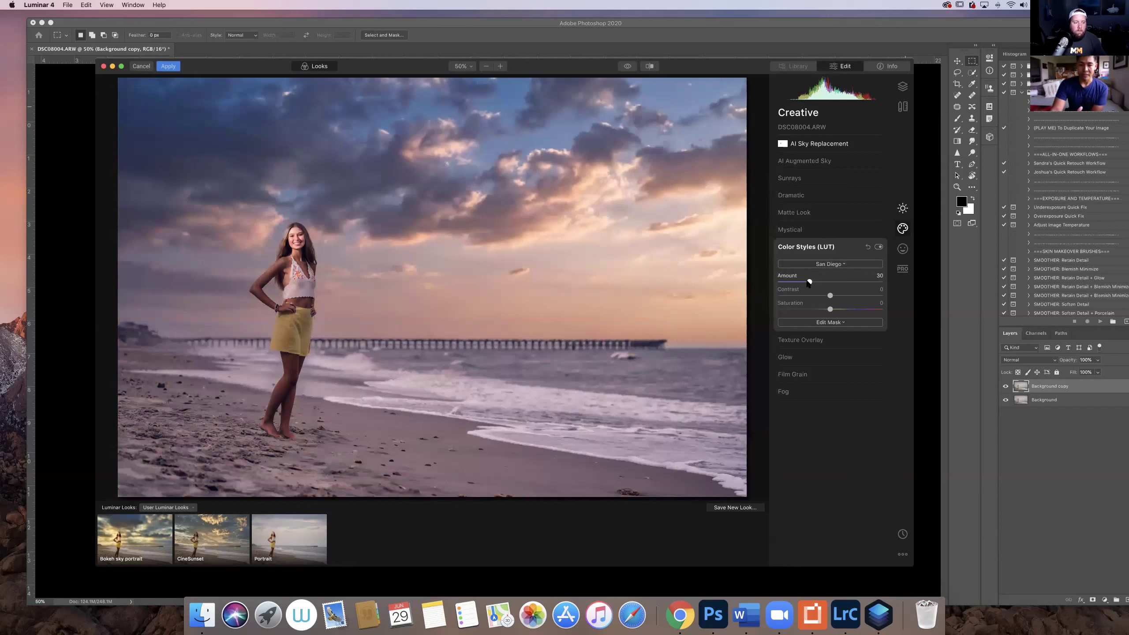
pyautogui.moveTo(809, 283); pyautogui.dragTo(796, 285)
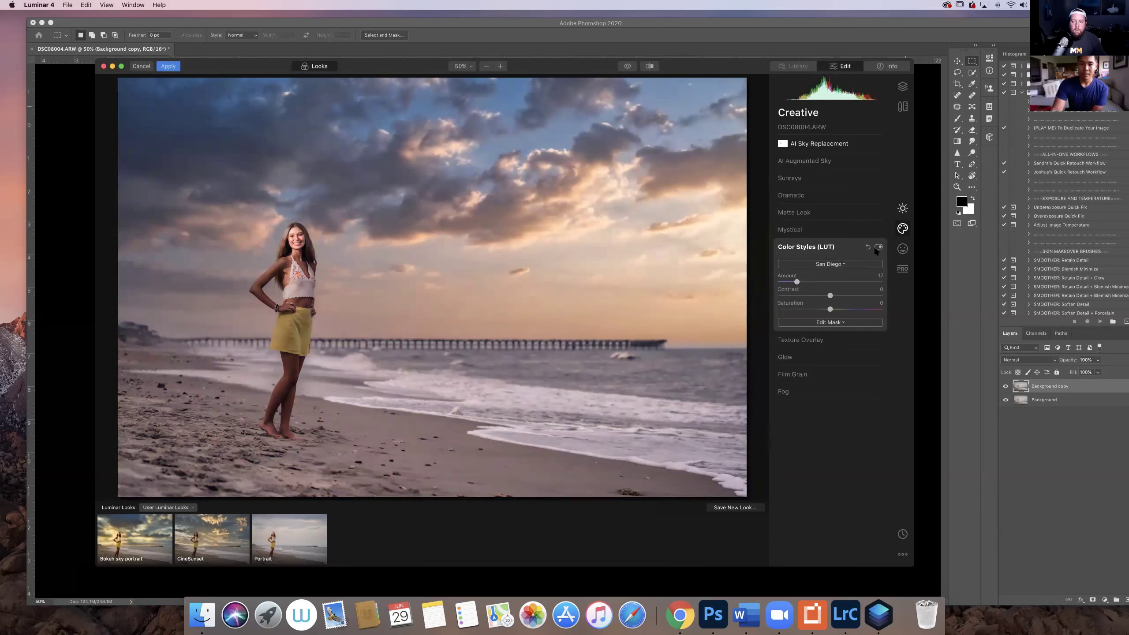
pyautogui.moveTo(797, 281); pyautogui.dragTo(791, 282)
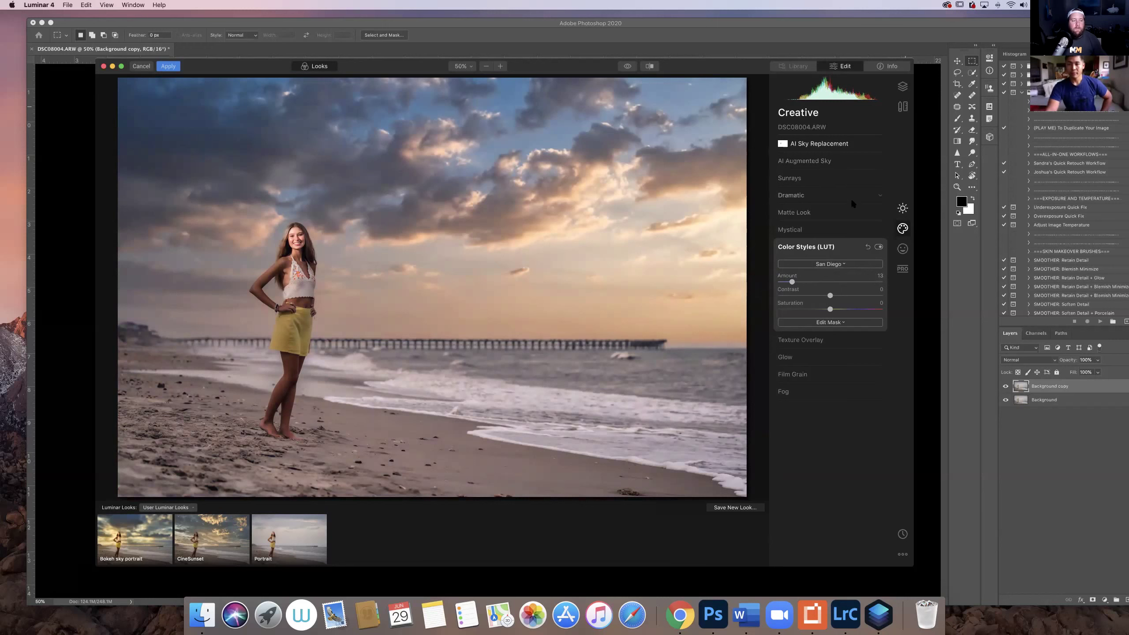
pyautogui.click(847, 161)
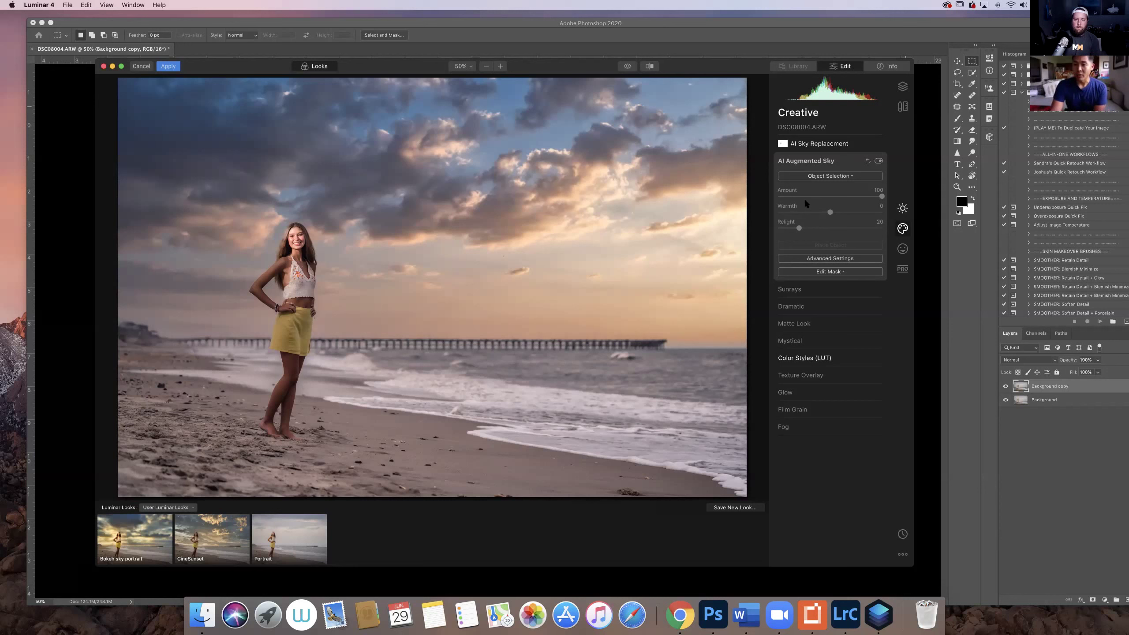
pyautogui.click(903, 86)
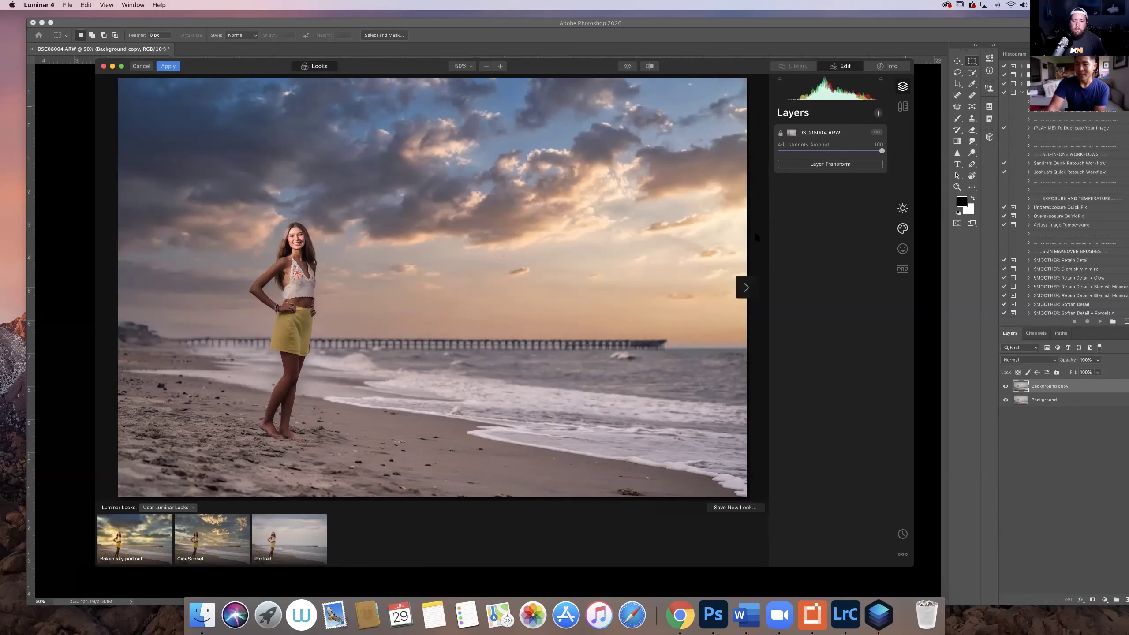
pyautogui.moveTo(680, 68); pyautogui.dragTo(703, 54)
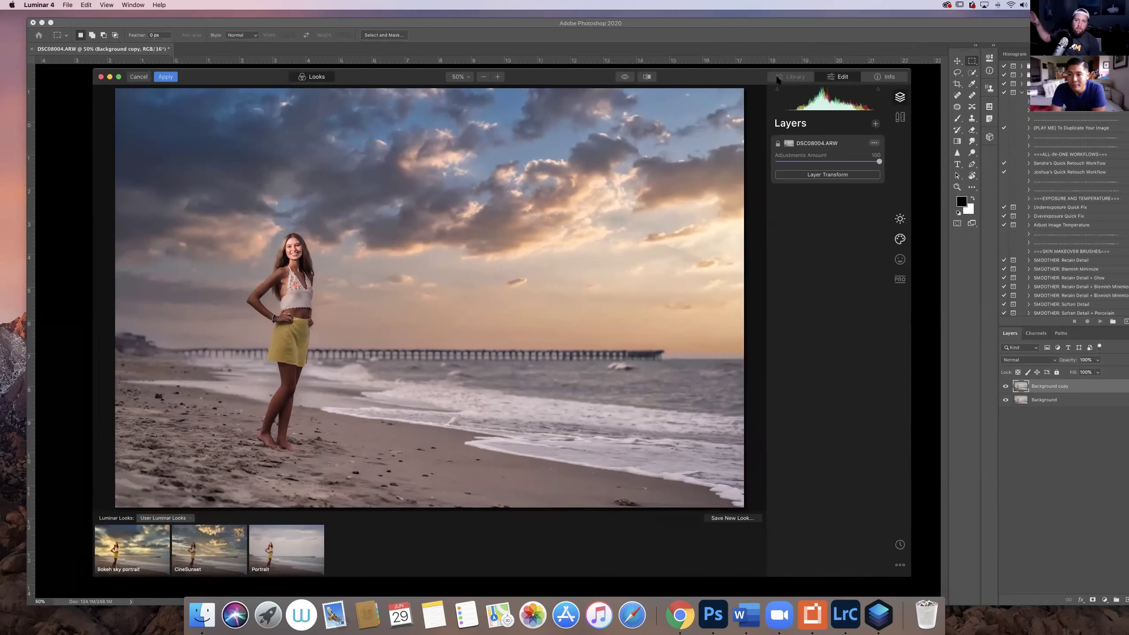
pyautogui.moveTo(777, 79); pyautogui.dragTo(773, 70)
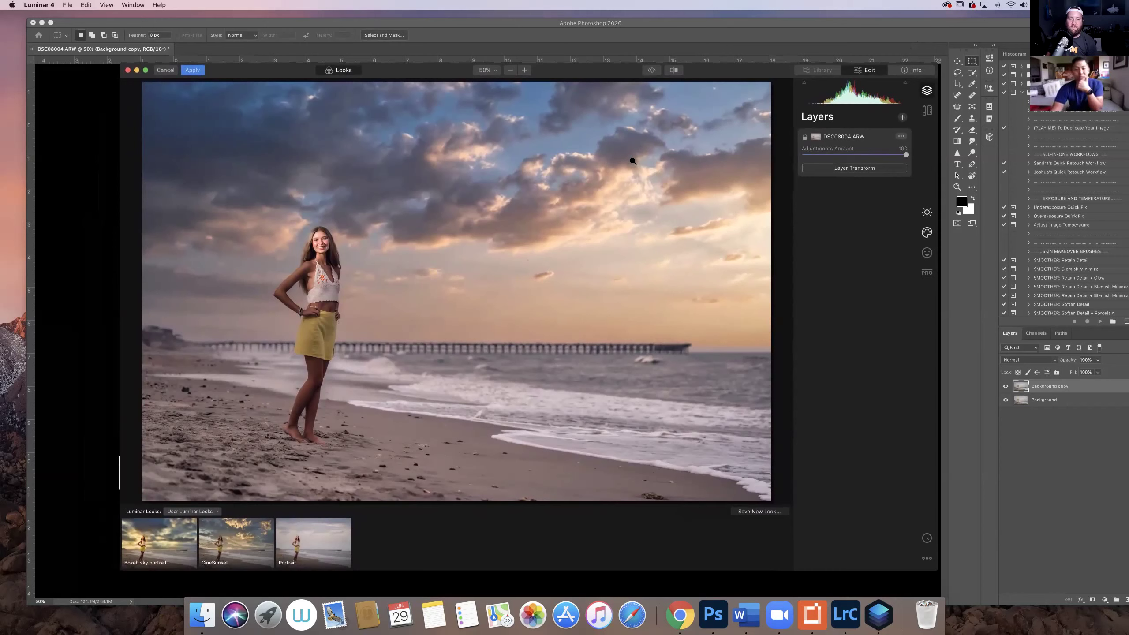
# Compare with the original, apply the Luminar edits to Photoshop, and close the portrait document.
pyautogui.click(652, 71)
pyautogui.click(652, 71)
pyautogui.click(193, 71)
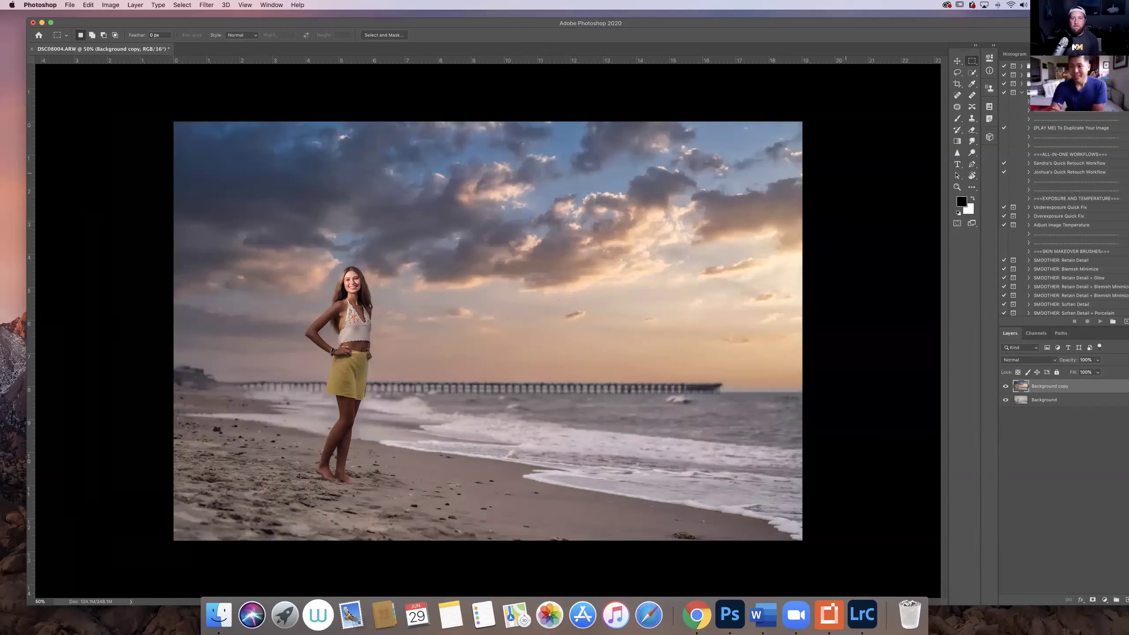
pyautogui.click(958, 120)
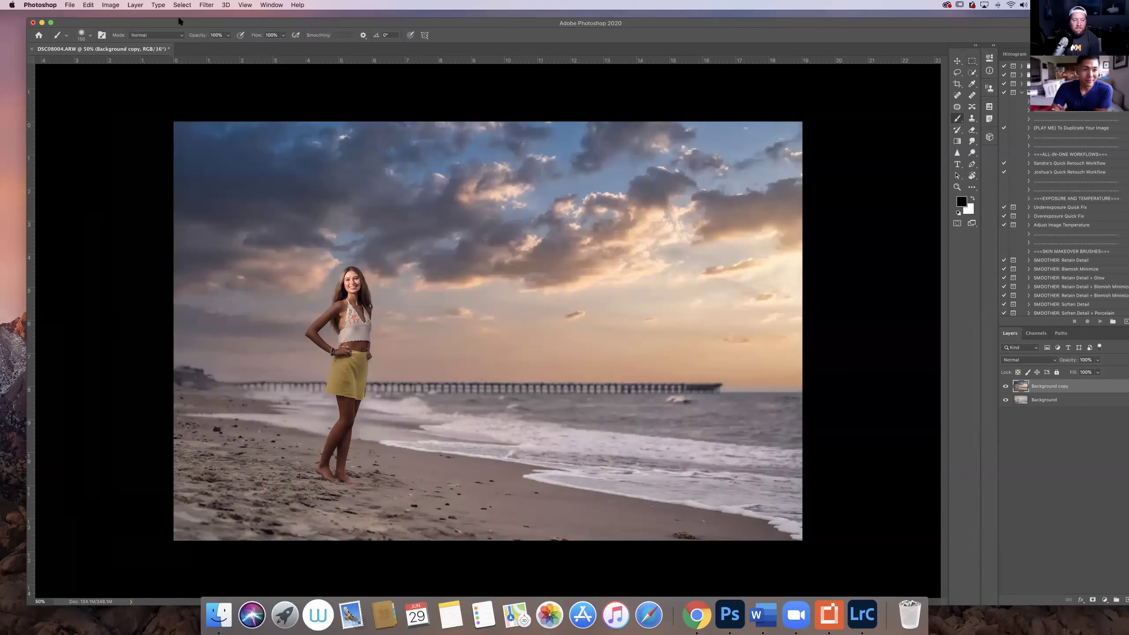
pyautogui.click(33, 22)
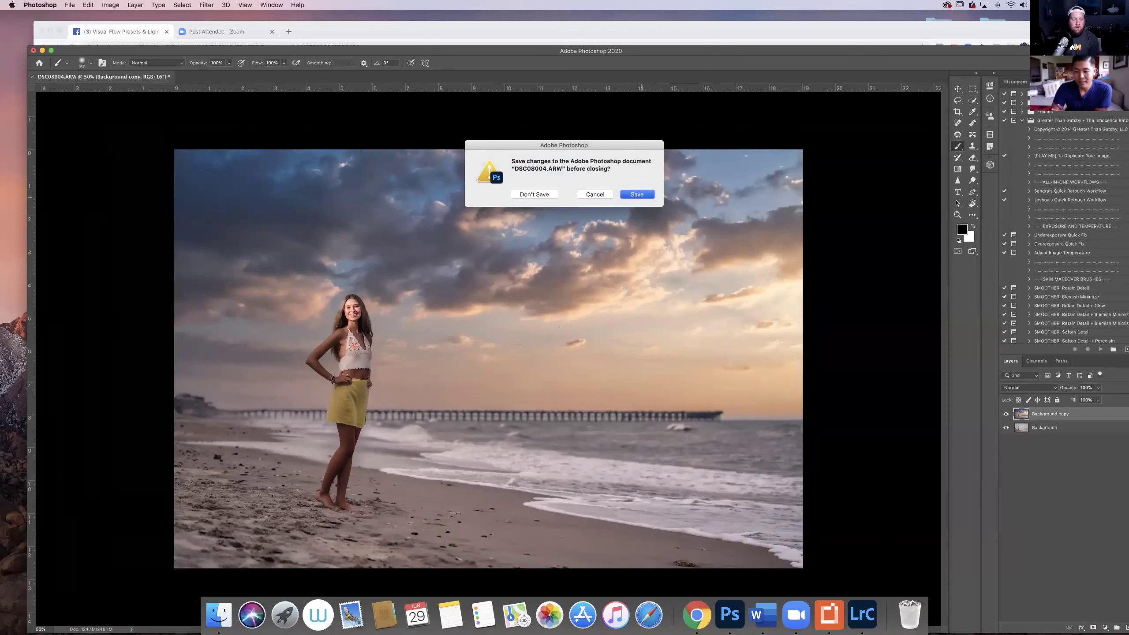
# Switch to Lightroom Classic and select the under-pier green-gown photo DSC00526.ARW in the filmstrip.
pyautogui.click(861, 619)
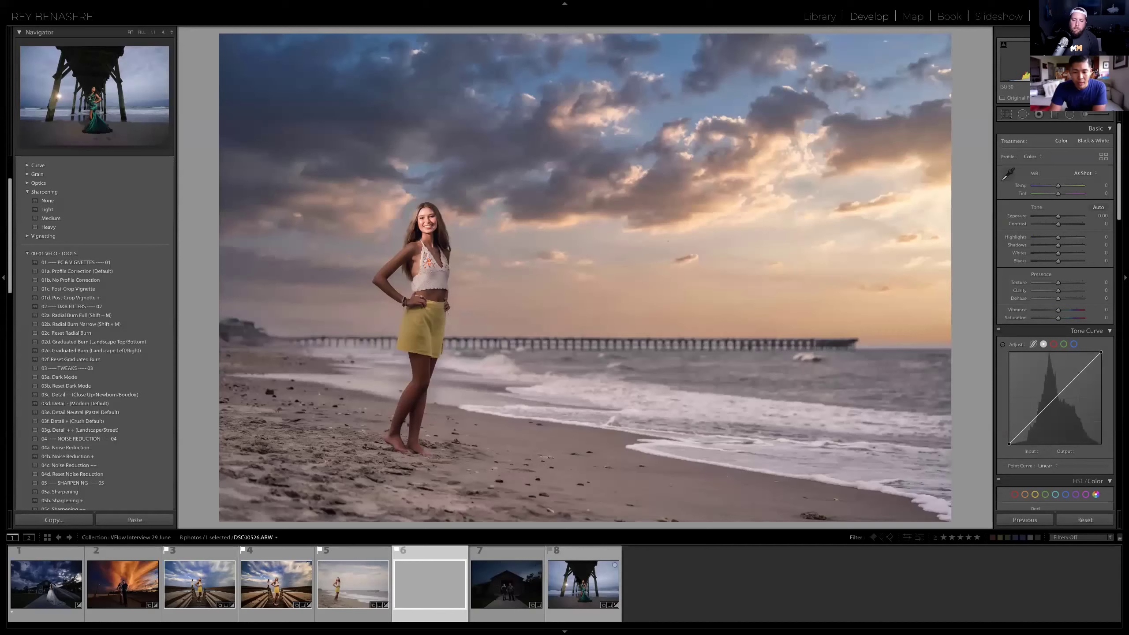
pyautogui.click(583, 584)
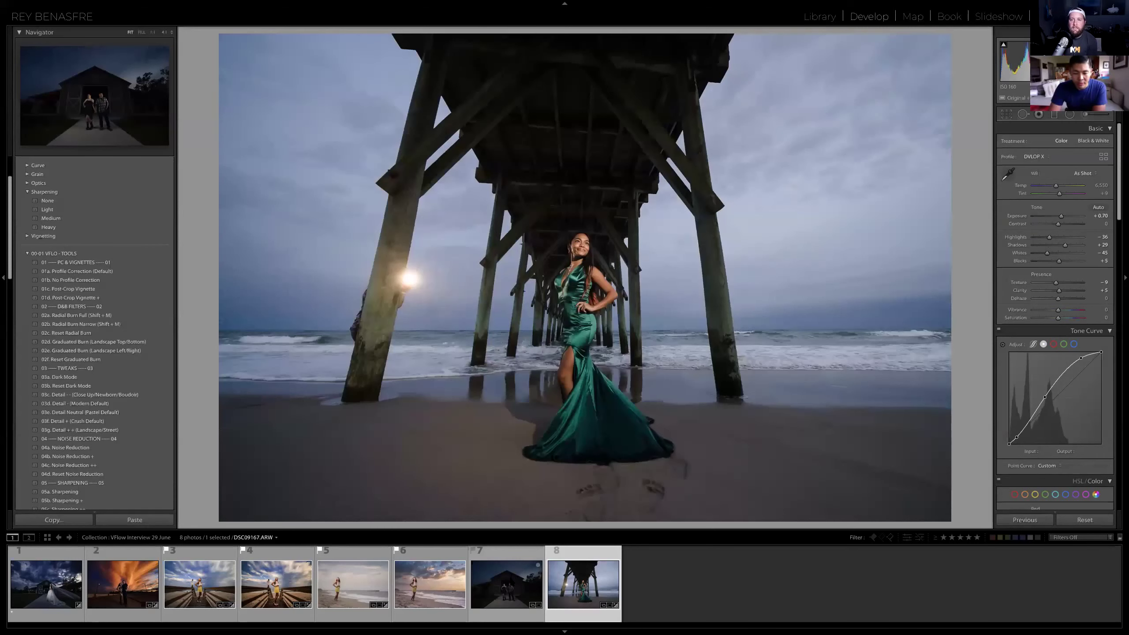
pyautogui.click(507, 584)
pyautogui.click(583, 584)
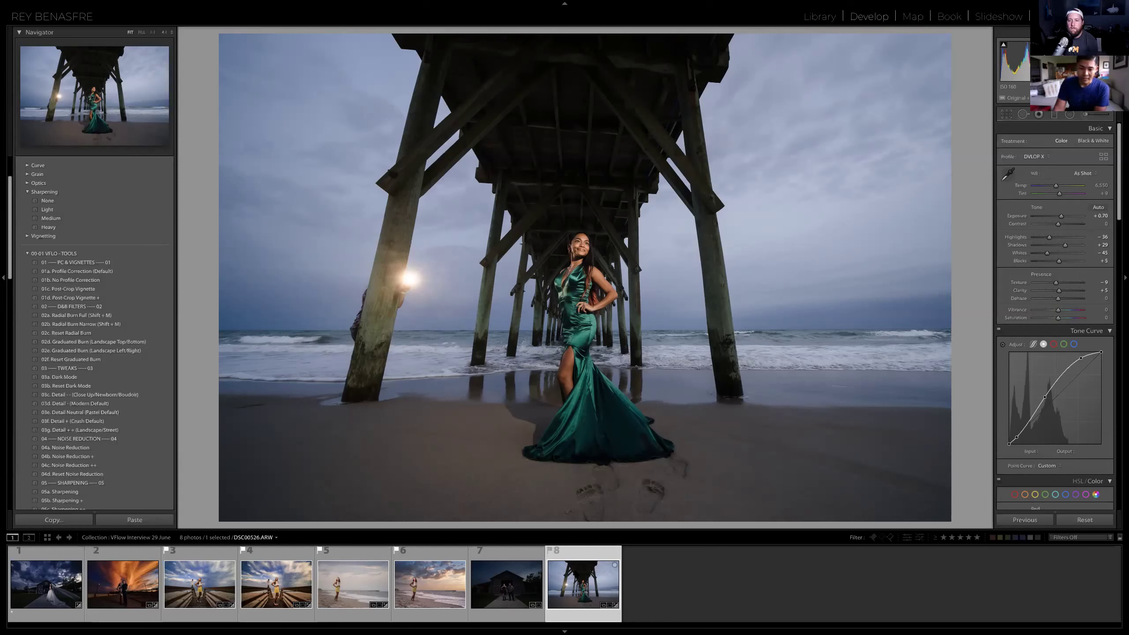
# Send the green-gown pier photo to Luminar 4 through Edit In, creating an edited copy.
pyautogui.rightClick(609, 548)
pyautogui.moveTo(645, 430)
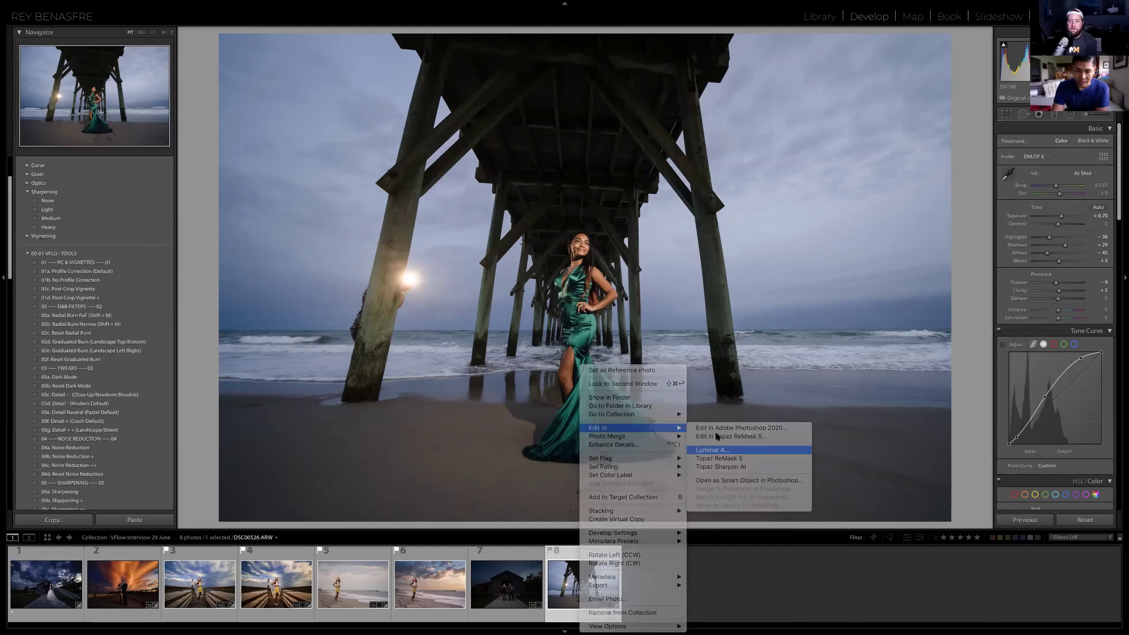
pyautogui.click(713, 436)
pyautogui.click(627, 318)
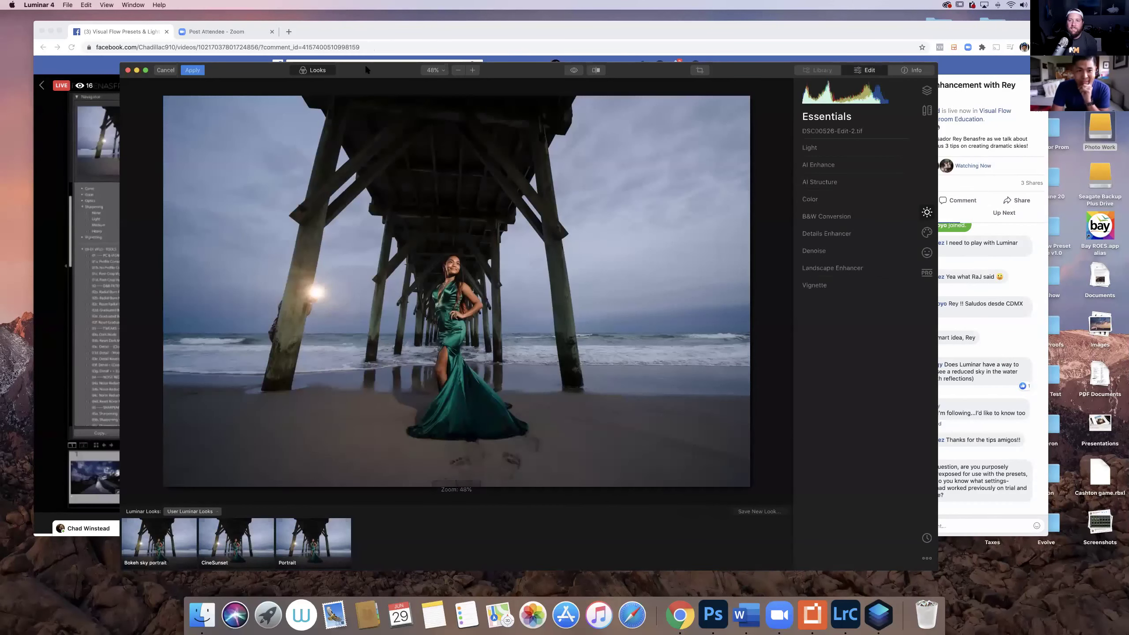
# Reposition and resize the Luminar editing window.
pyautogui.moveTo(410, 72); pyautogui.dragTo(455, 76)
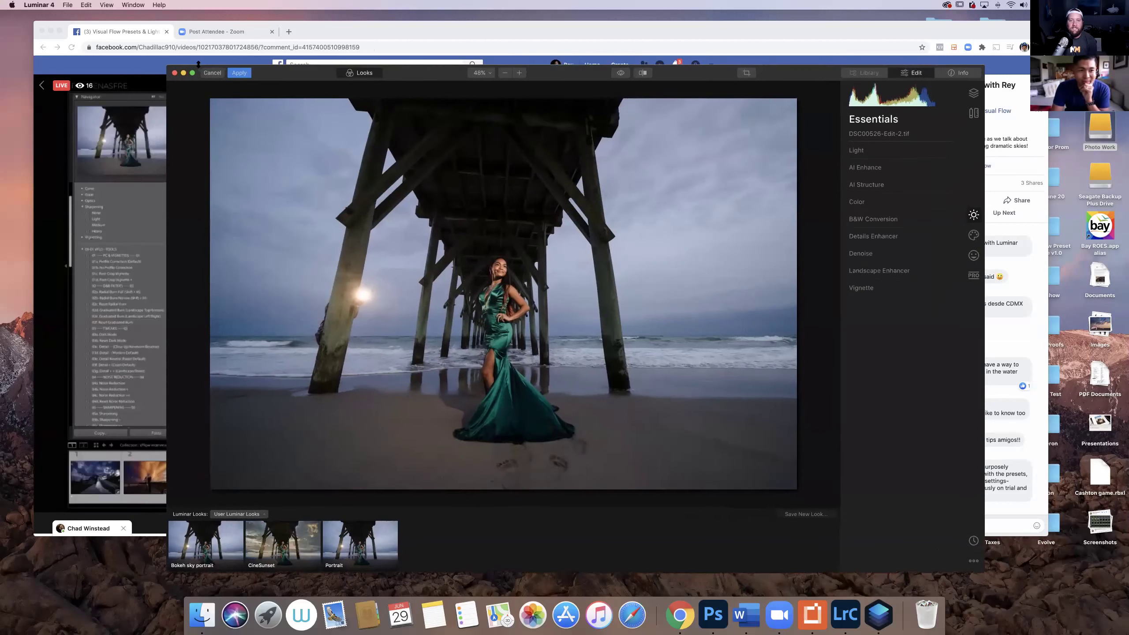
pyautogui.moveTo(171, 67); pyautogui.dragTo(9, 16)
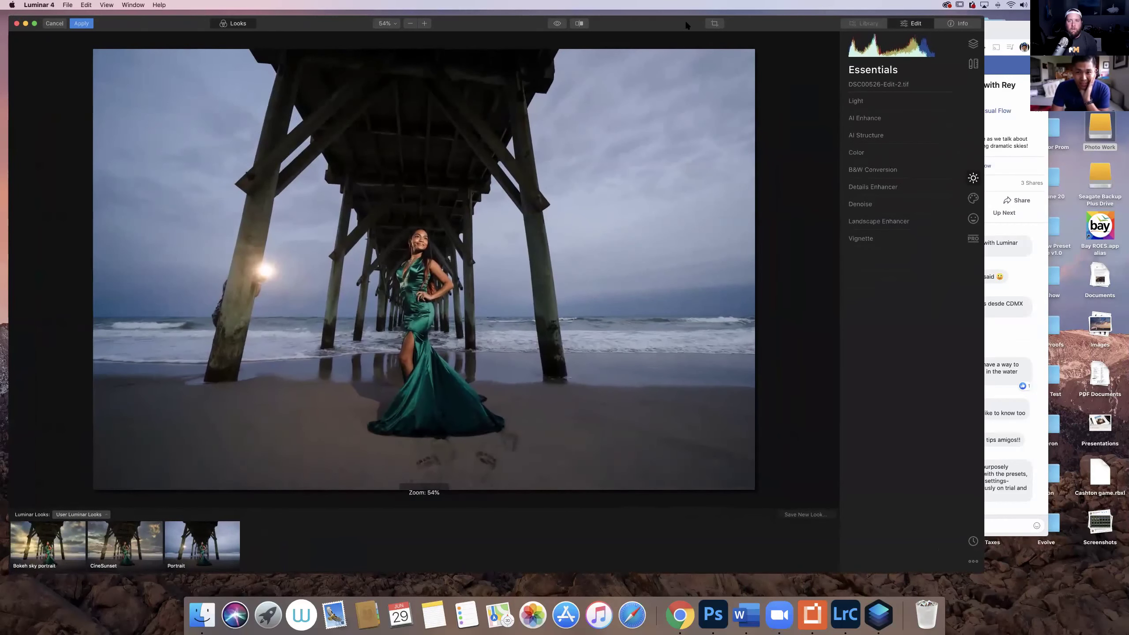
pyautogui.moveTo(714, 40); pyautogui.dragTo(753, 73)
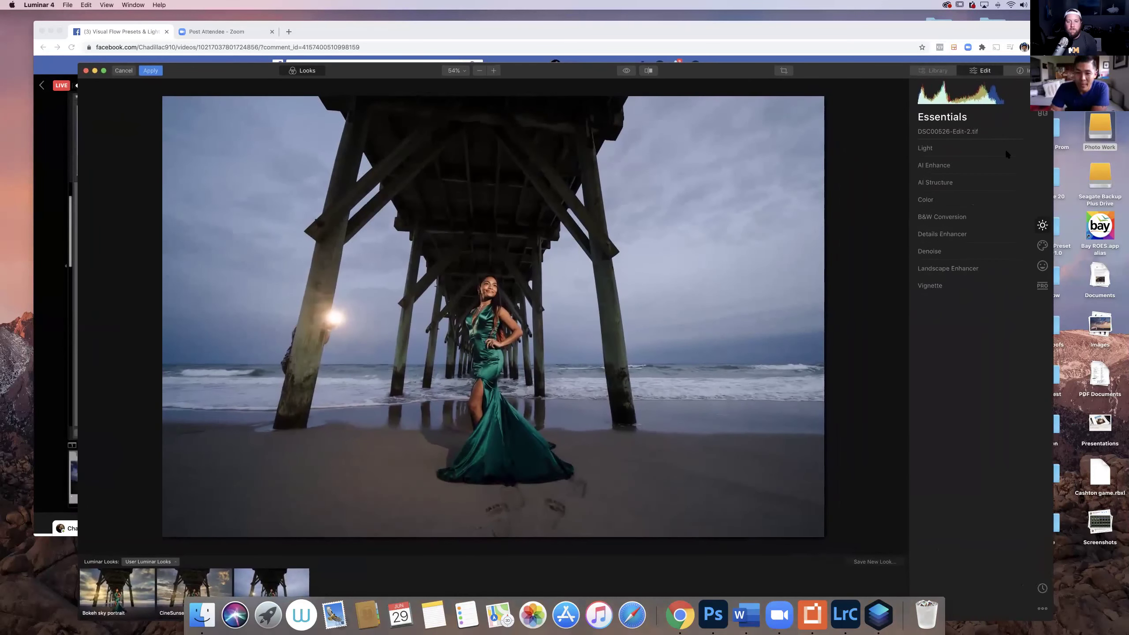
# Raise AI Accent to 25 and AI Structure Amount to 36.
pyautogui.click(981, 166)
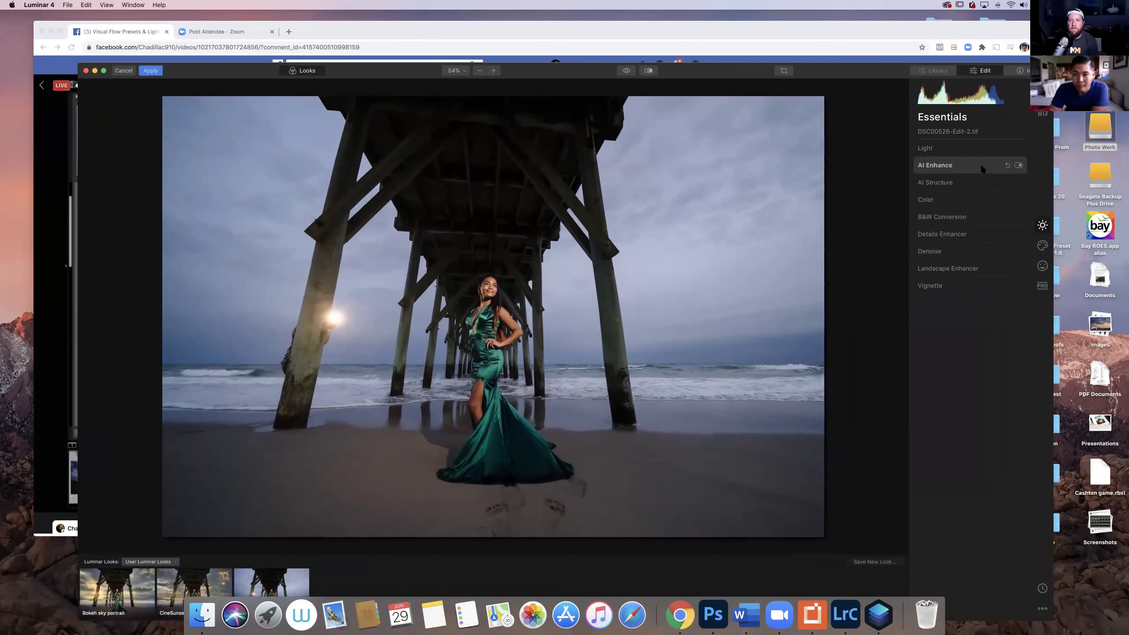
pyautogui.moveTo(924, 187); pyautogui.dragTo(951, 189)
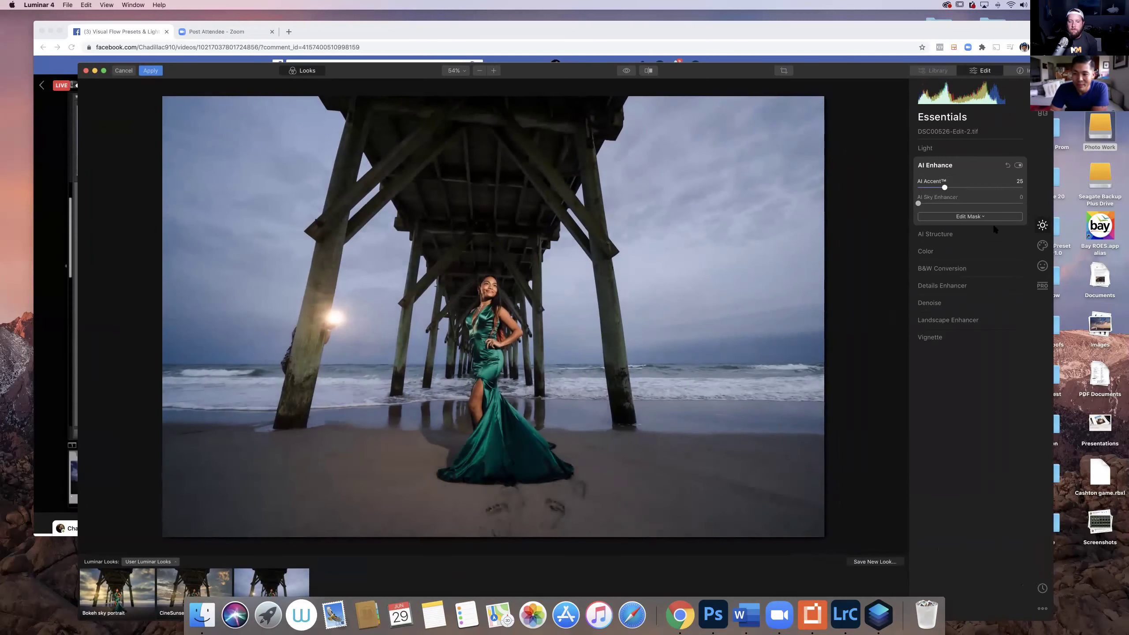
pyautogui.click(967, 232)
pyautogui.moveTo(944, 204); pyautogui.dragTo(977, 206)
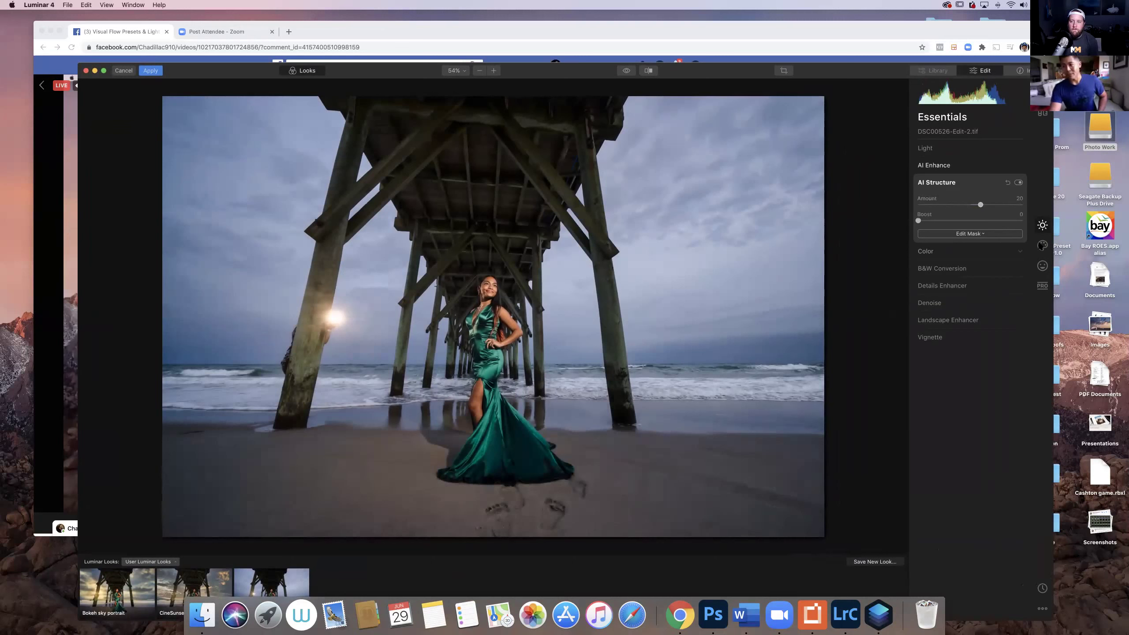
pyautogui.click(1042, 246)
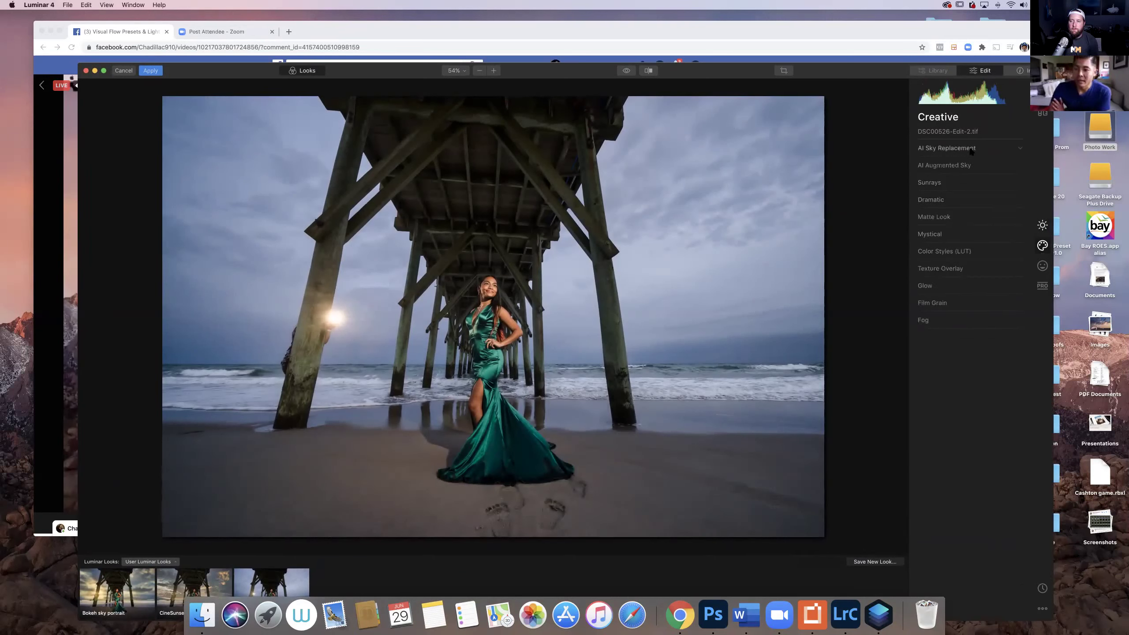
# Try the Dramatic Sky 4 and Dramatic Sky 3 replacement skies, then choose Dramatic Sunset 4.
pyautogui.click(949, 148)
pyautogui.click(969, 163)
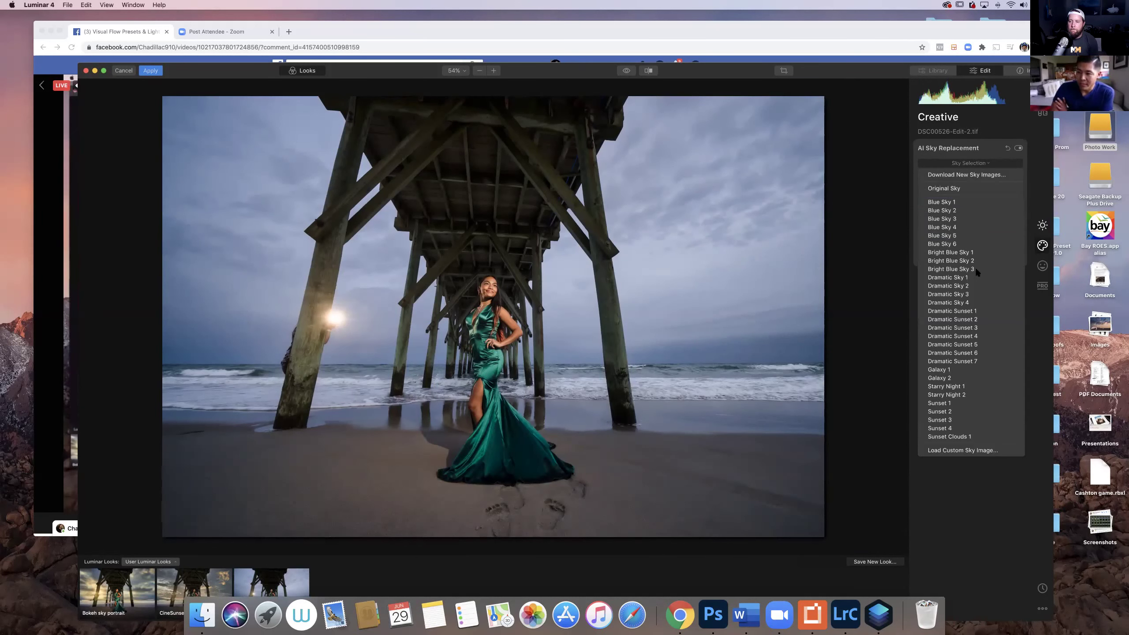
pyautogui.click(958, 303)
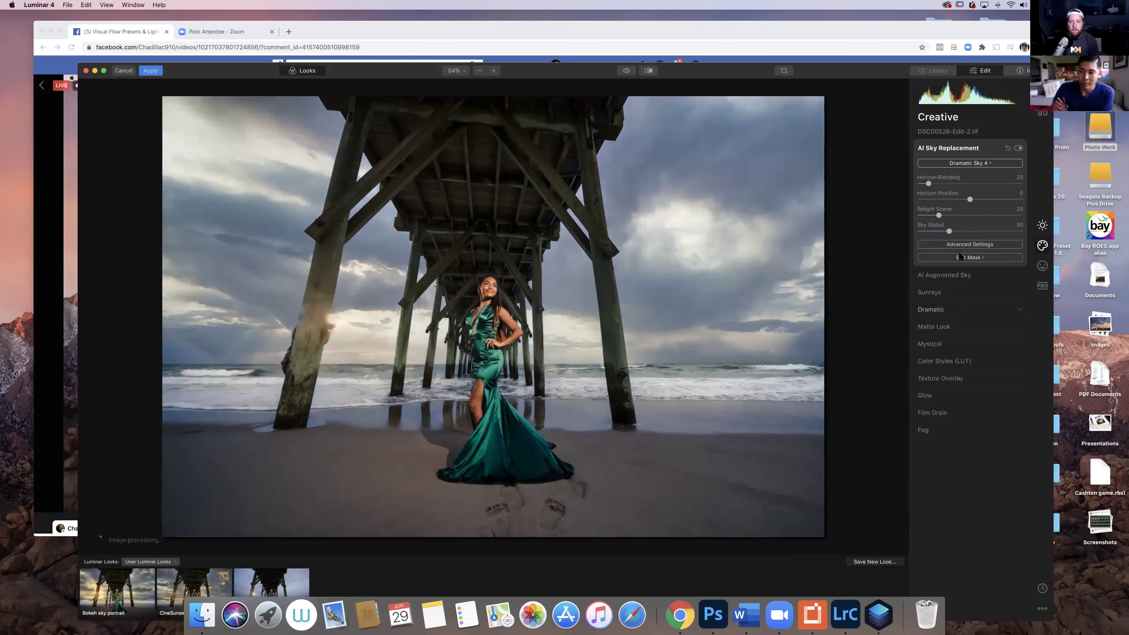
pyautogui.click(970, 163)
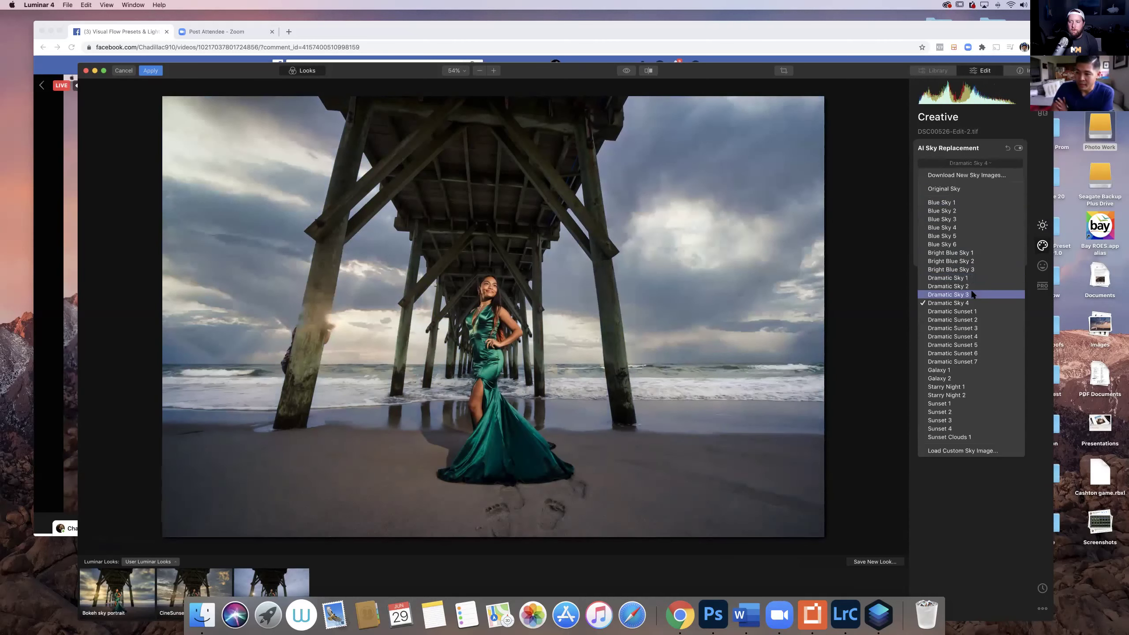
pyautogui.click(971, 294)
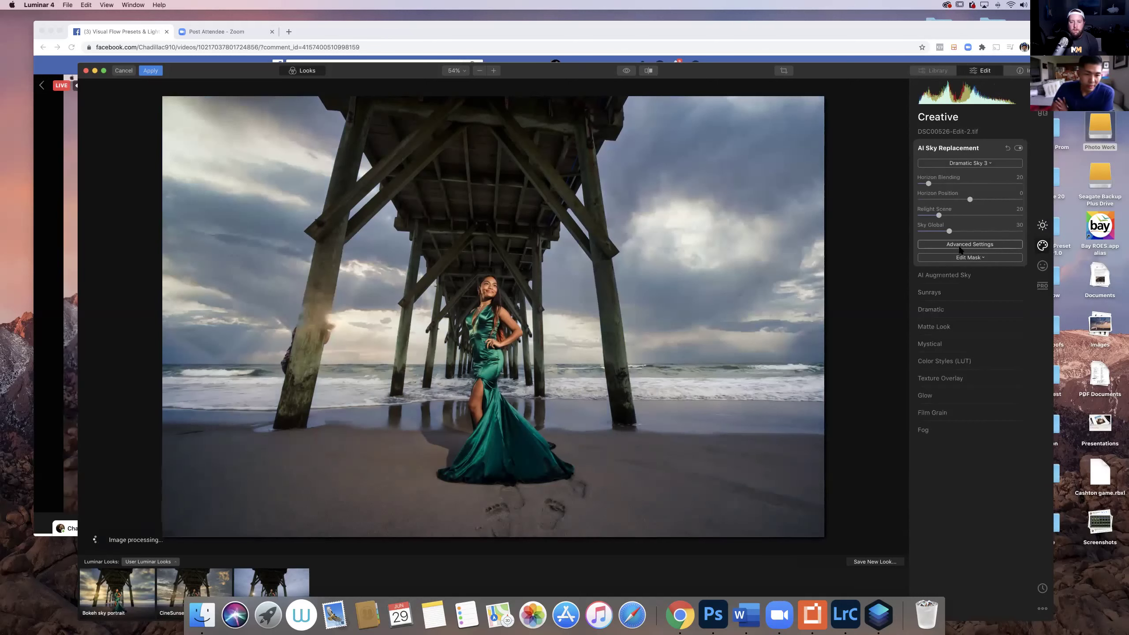
pyautogui.click(971, 163)
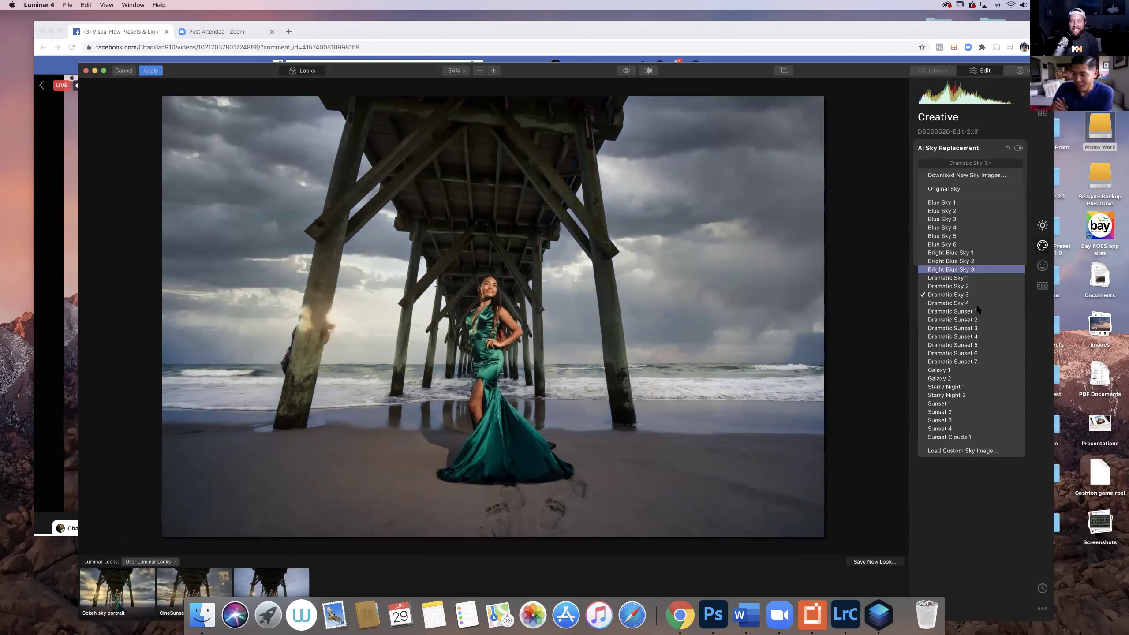
pyautogui.click(959, 337)
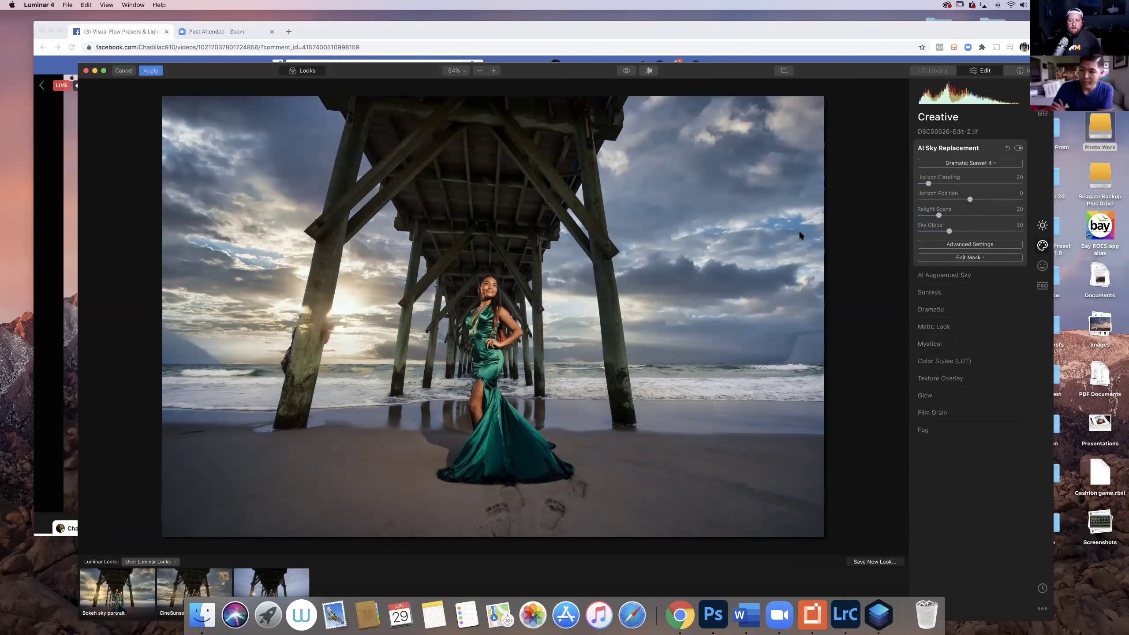
# Keep Dramatic Sunset 4 and bring up the Brush, Radial Mask and Gradient Mask options.
pyautogui.click(939, 163)
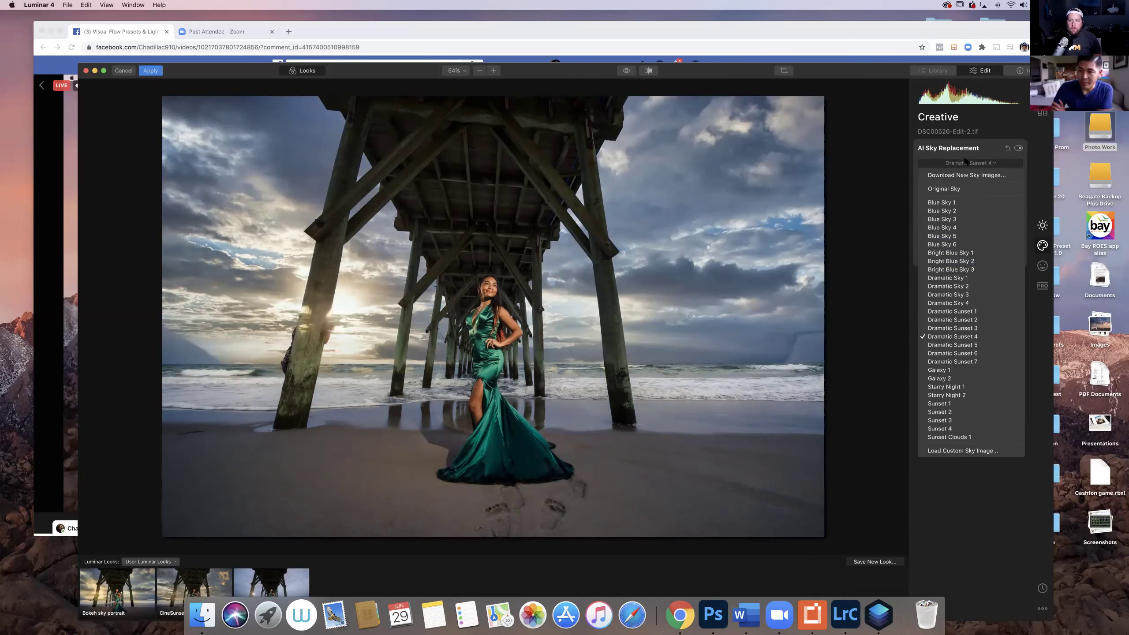
pyautogui.click(961, 164)
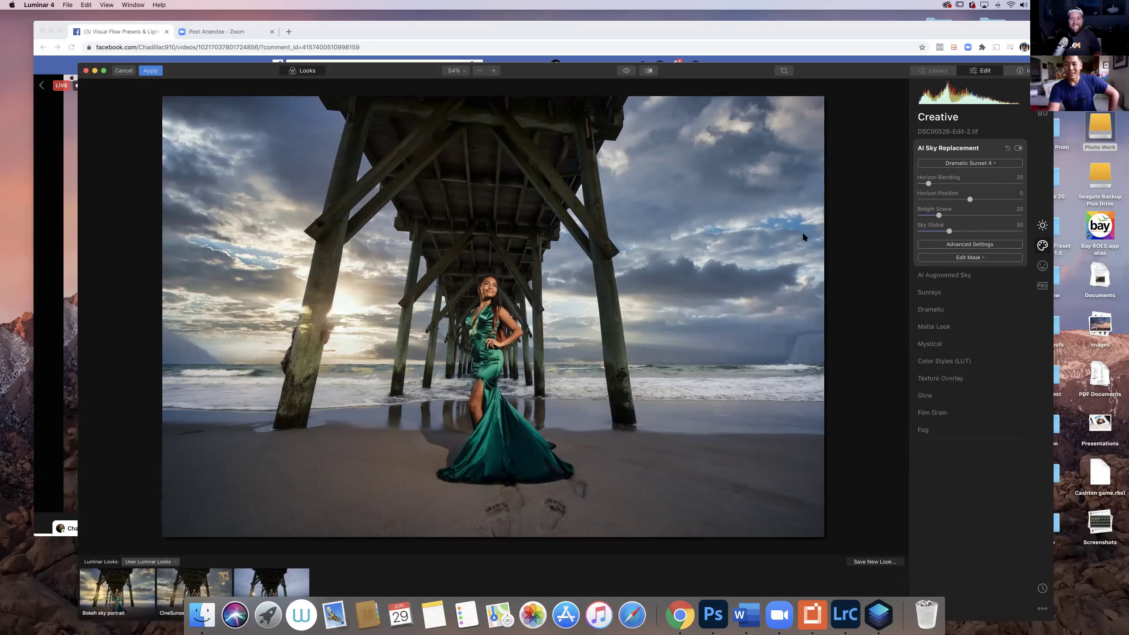
pyautogui.click(963, 257)
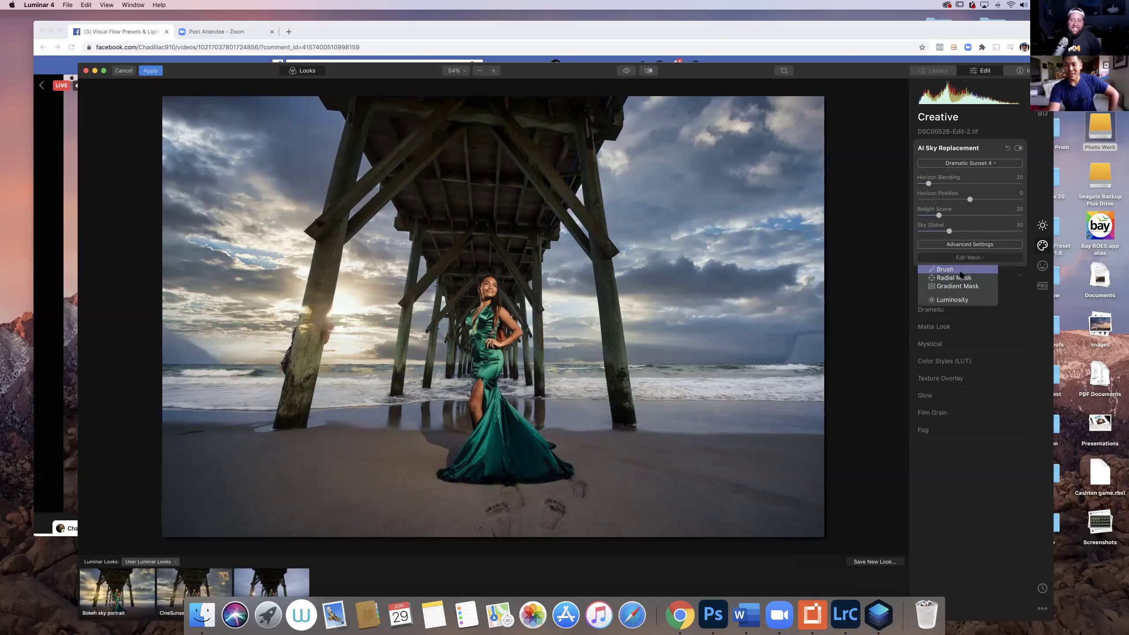
# Erase the replaced sky from the left pier post with an erase brush, then shrink it to size 28.
pyautogui.click(960, 274)
pyautogui.click(229, 85)
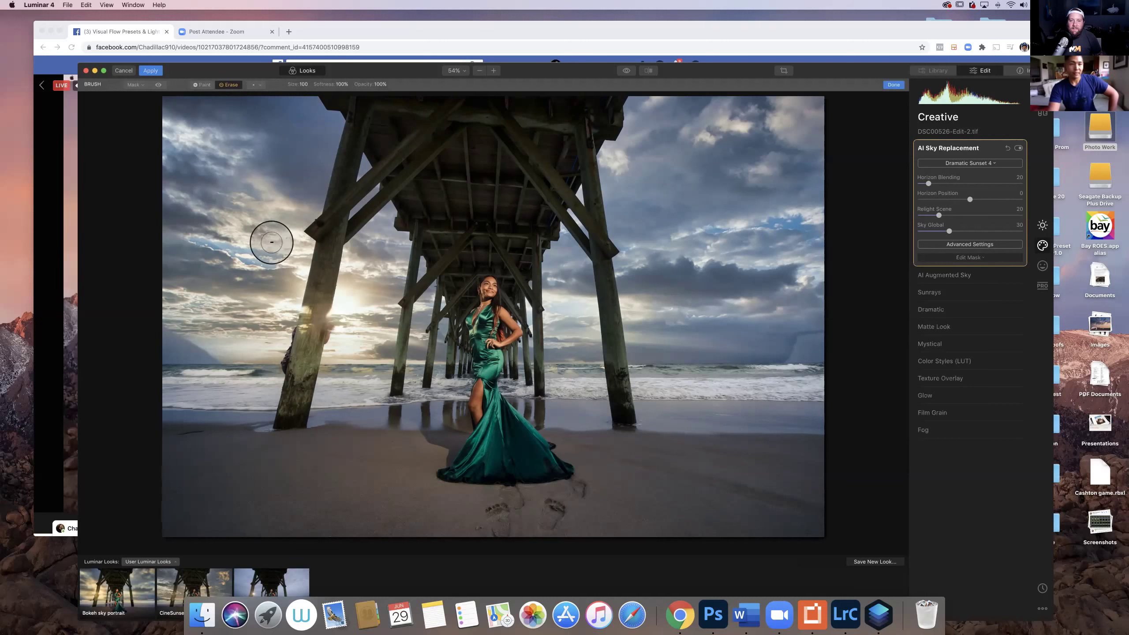
pyautogui.press('[')
pyautogui.press('[')
pyautogui.press('[')
pyautogui.press('[')
pyautogui.press('[')
pyautogui.press('[')
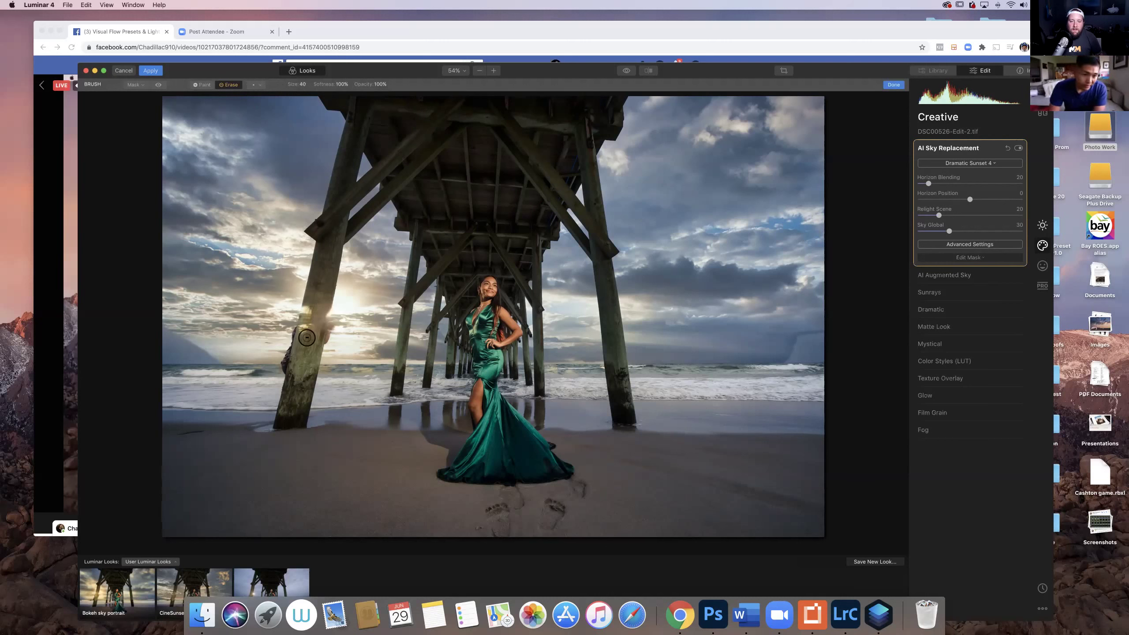
pyautogui.moveTo(308, 327)
pyautogui.mouseDown()
pyautogui.moveTo(312, 336)
pyautogui.moveTo(321, 309)
pyautogui.moveTo(313, 339)
pyautogui.moveTo(307, 315)
pyautogui.moveTo(319, 318)
pyautogui.moveTo(311, 343)
pyautogui.moveTo(326, 307)
pyautogui.mouseUp()
pyautogui.press('[')
pyautogui.press('[')
pyautogui.press('[')
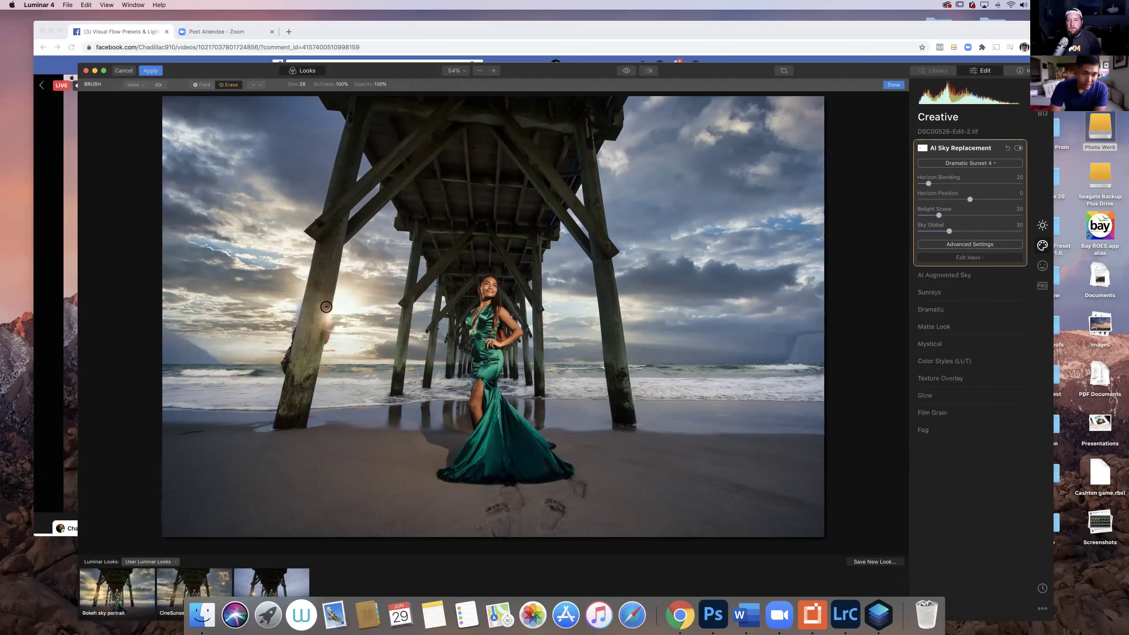
# Return the brush to Paint, expand the advanced sky settings, and show the mask as a red overlay.
pyautogui.click(196, 85)
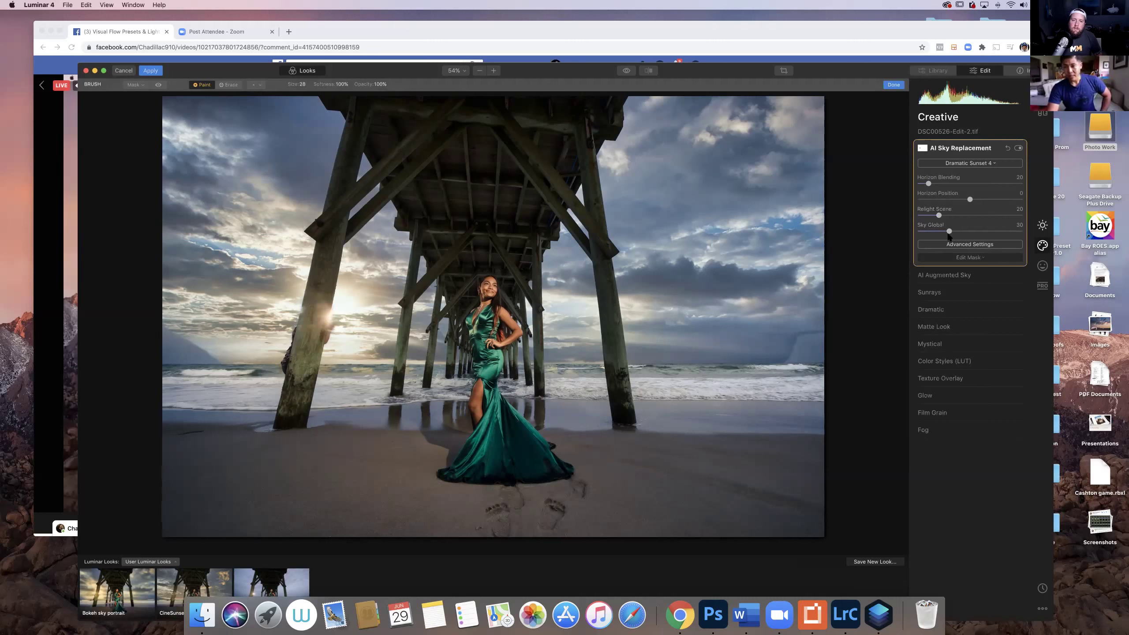
pyautogui.click(984, 246)
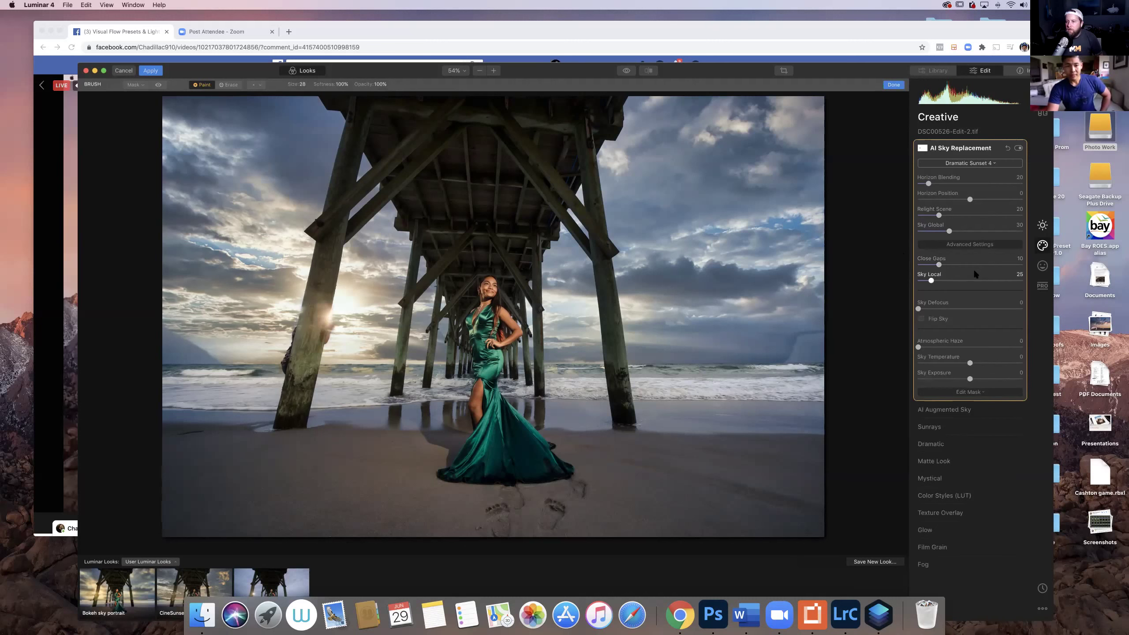
pyautogui.click(224, 85)
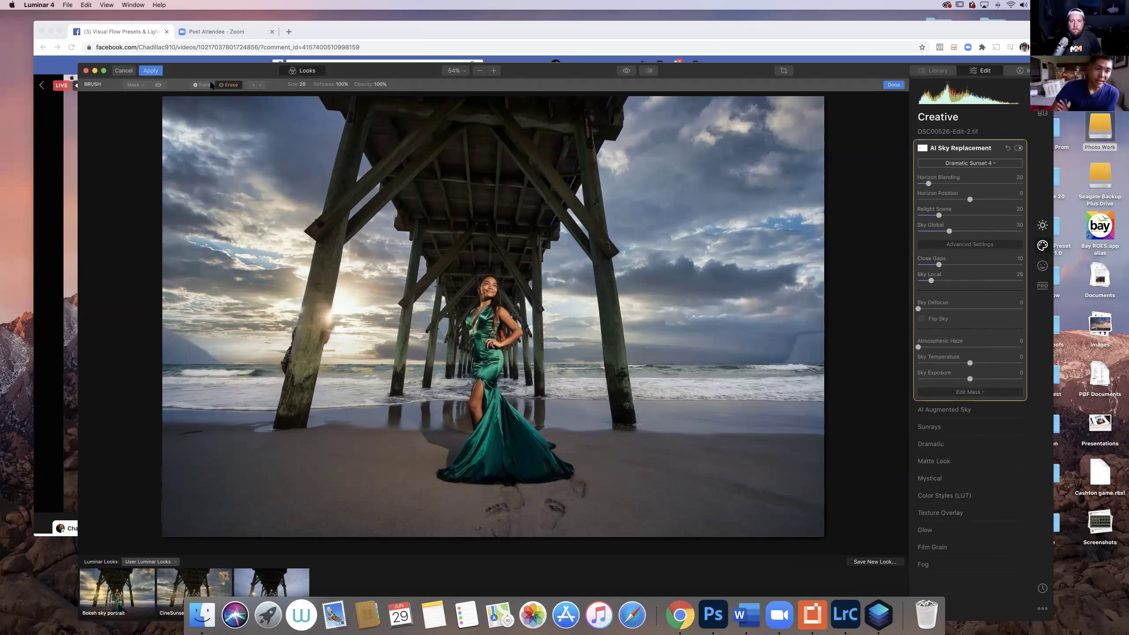
pyautogui.click(202, 85)
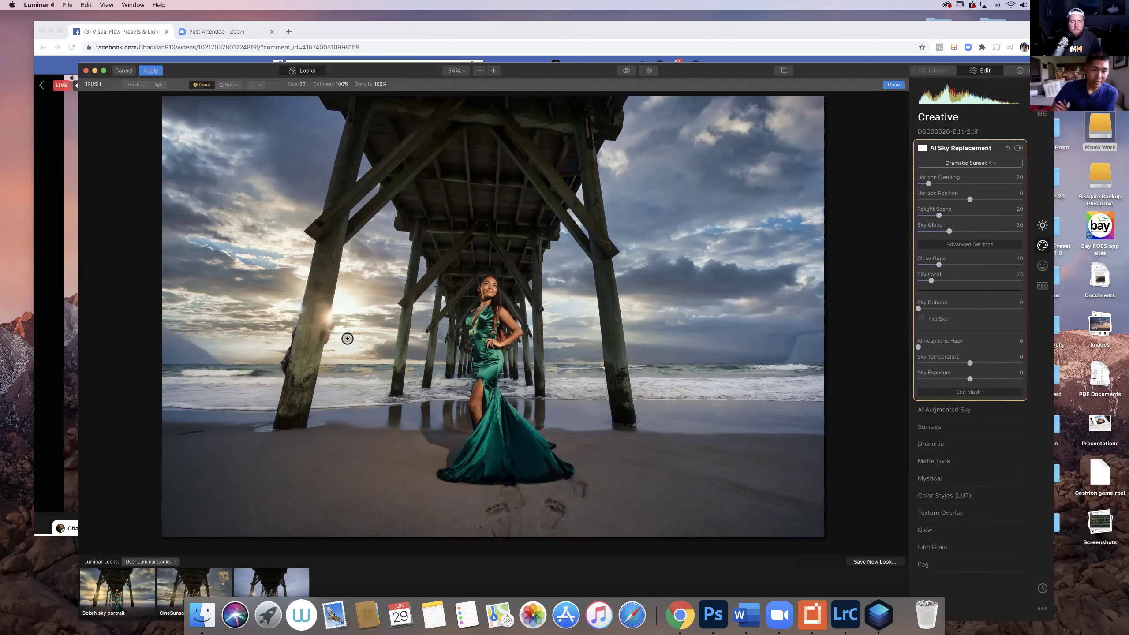
pyautogui.click(159, 86)
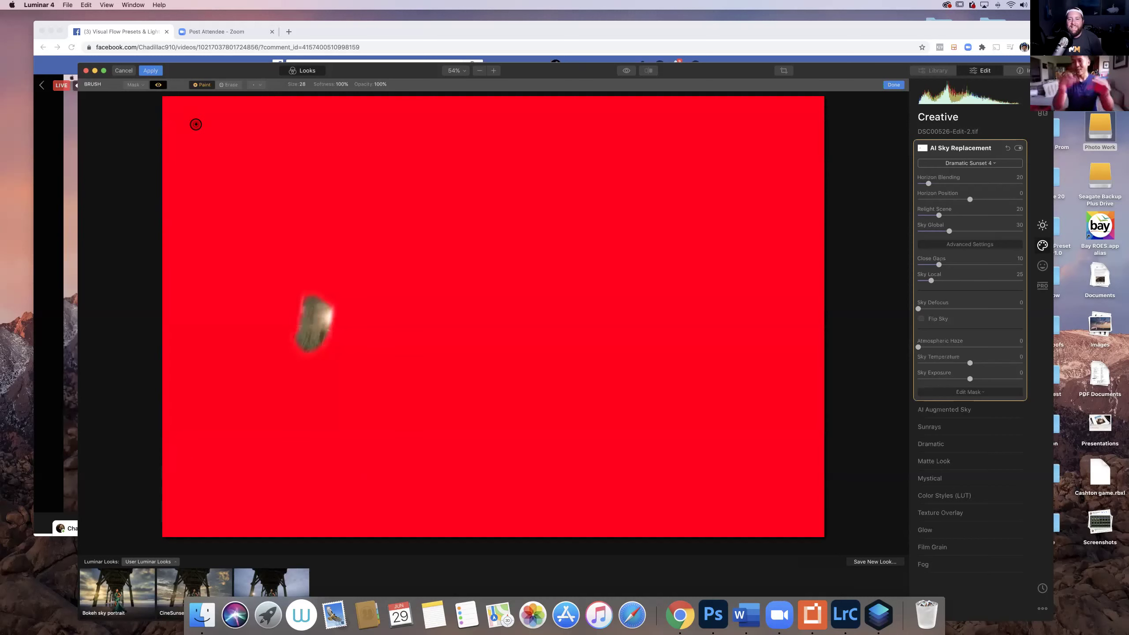
# Hide the red mask overlay and set Sky Global to 18 and Sky Local to 103.
pyautogui.click(160, 85)
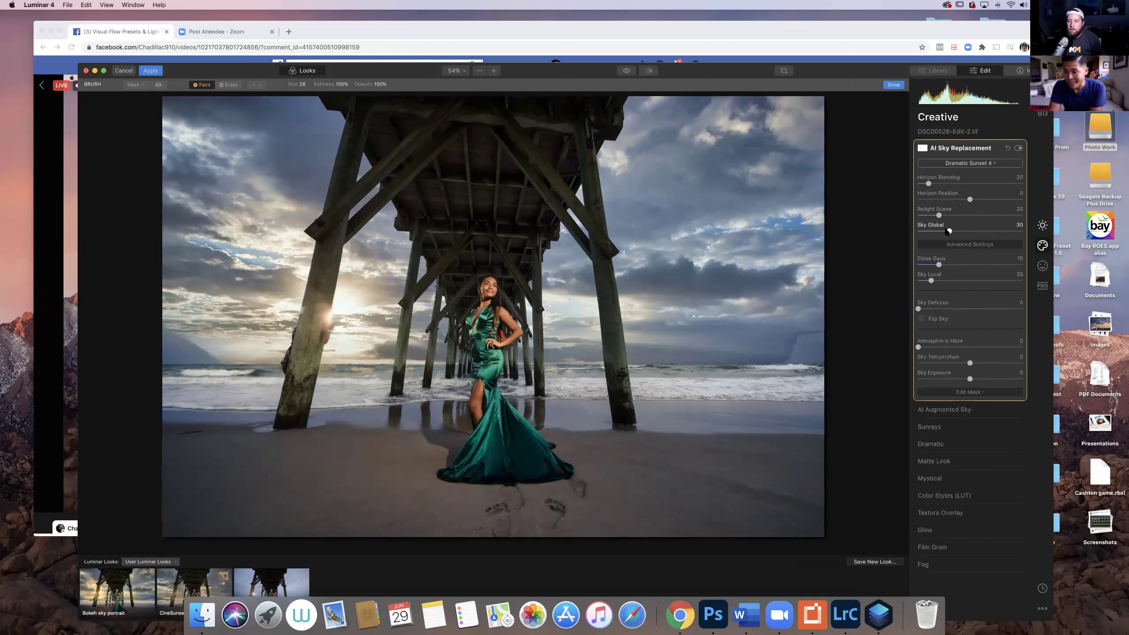
pyautogui.moveTo(949, 231); pyautogui.dragTo(925, 265)
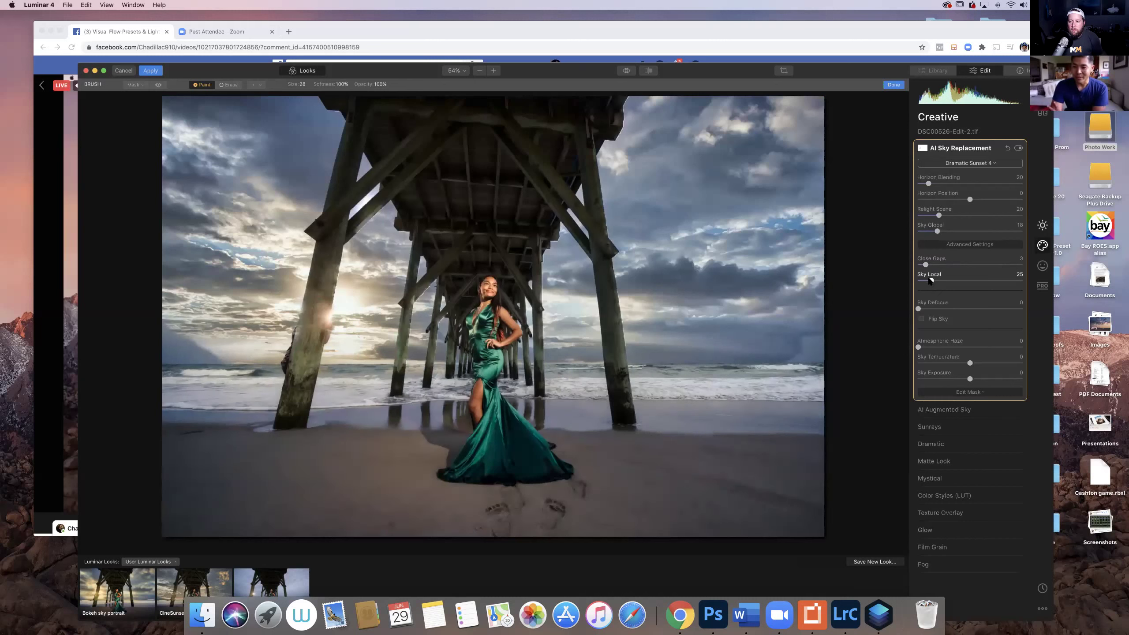
pyautogui.moveTo(983, 280); pyautogui.dragTo(972, 281)
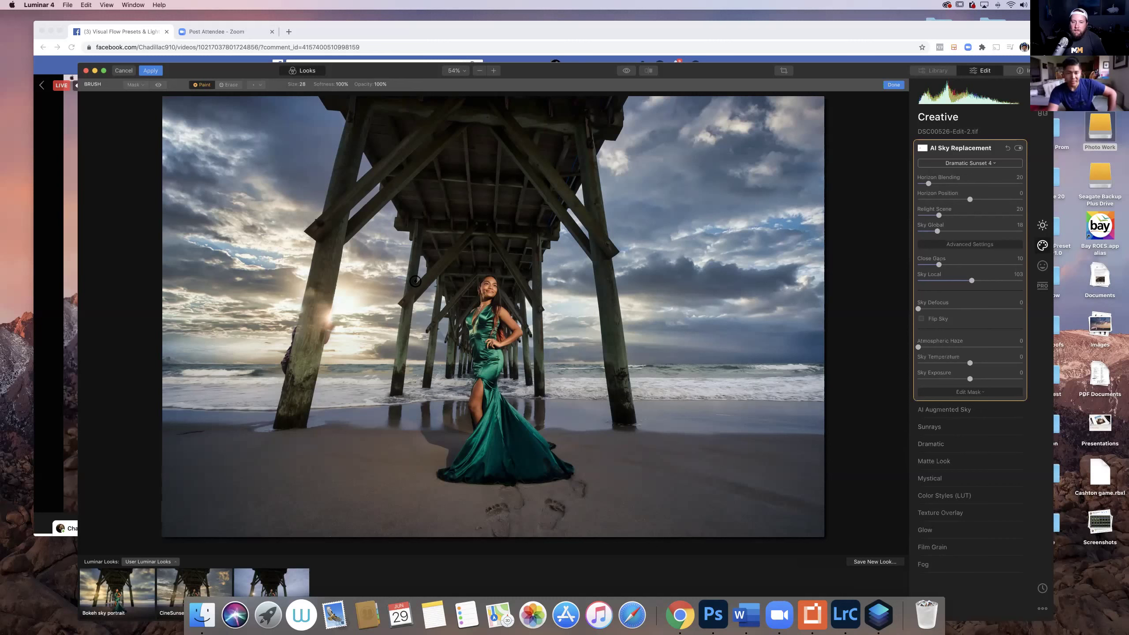
# Place the Sunrays sun centre beside the left pier post and lower the Amount for subtle rays.
pyautogui.click(975, 427)
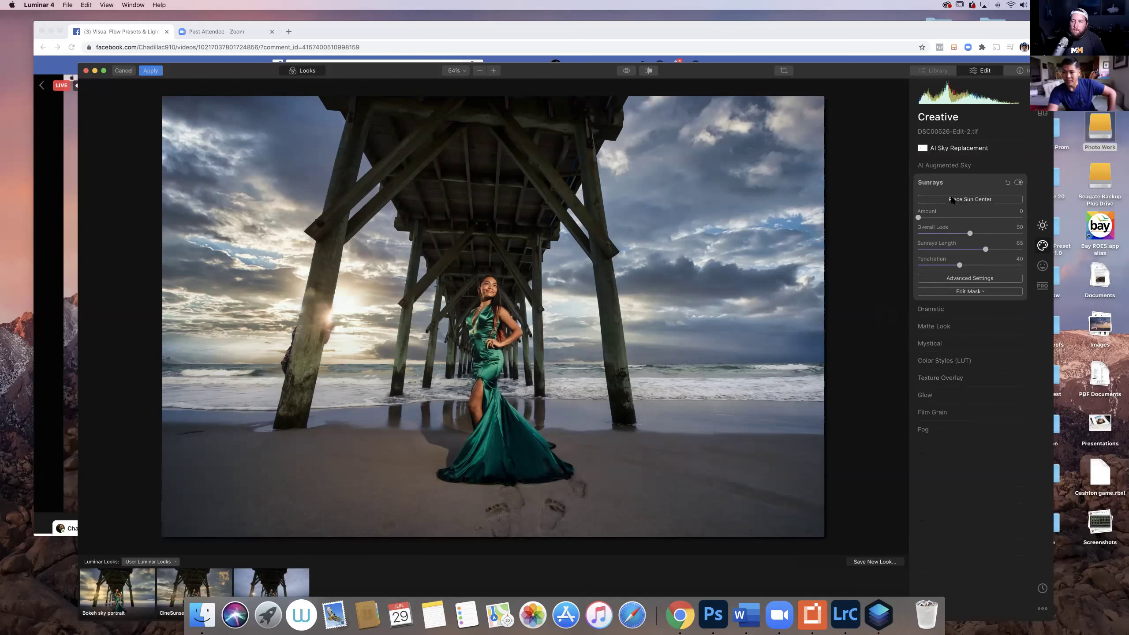
pyautogui.click(967, 203)
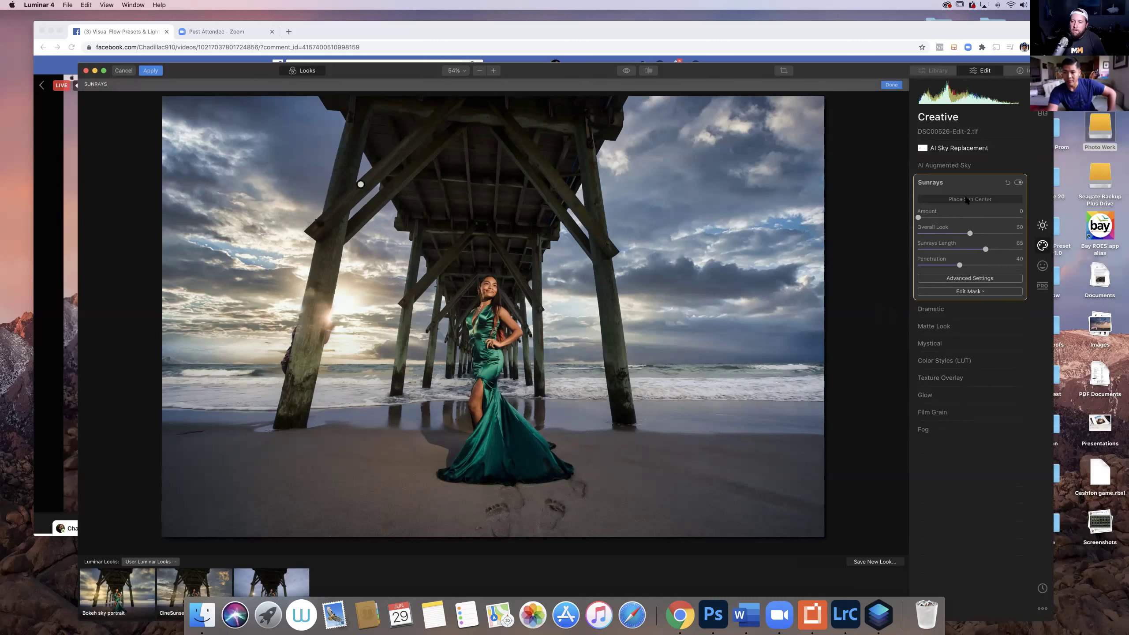
pyautogui.moveTo(357, 182); pyautogui.dragTo(336, 312)
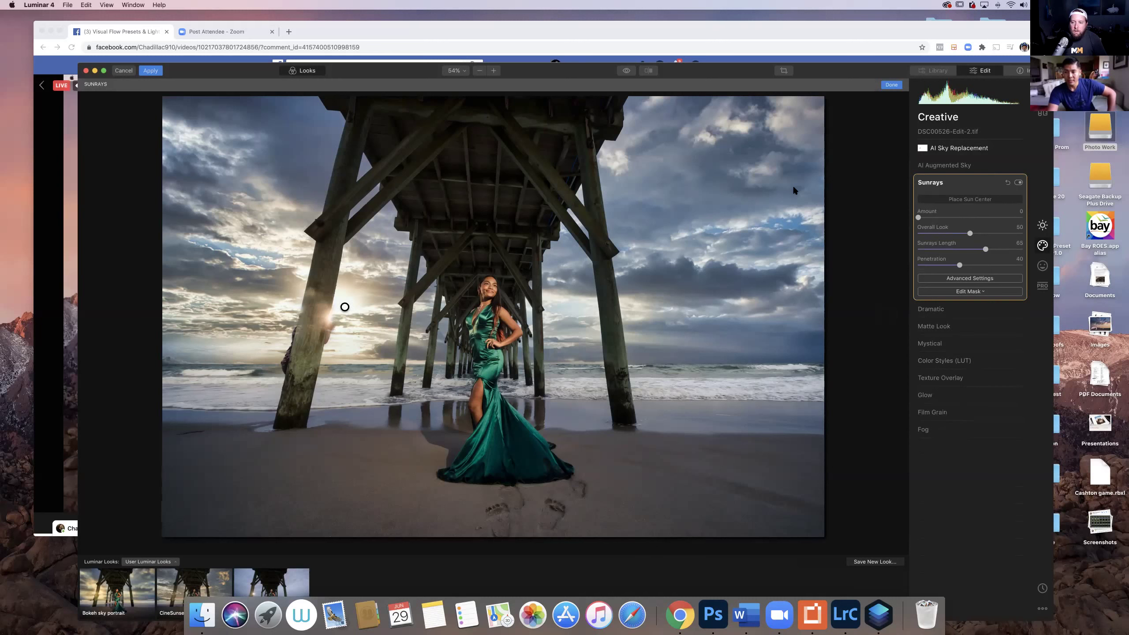
pyautogui.moveTo(922, 218); pyautogui.dragTo(940, 217)
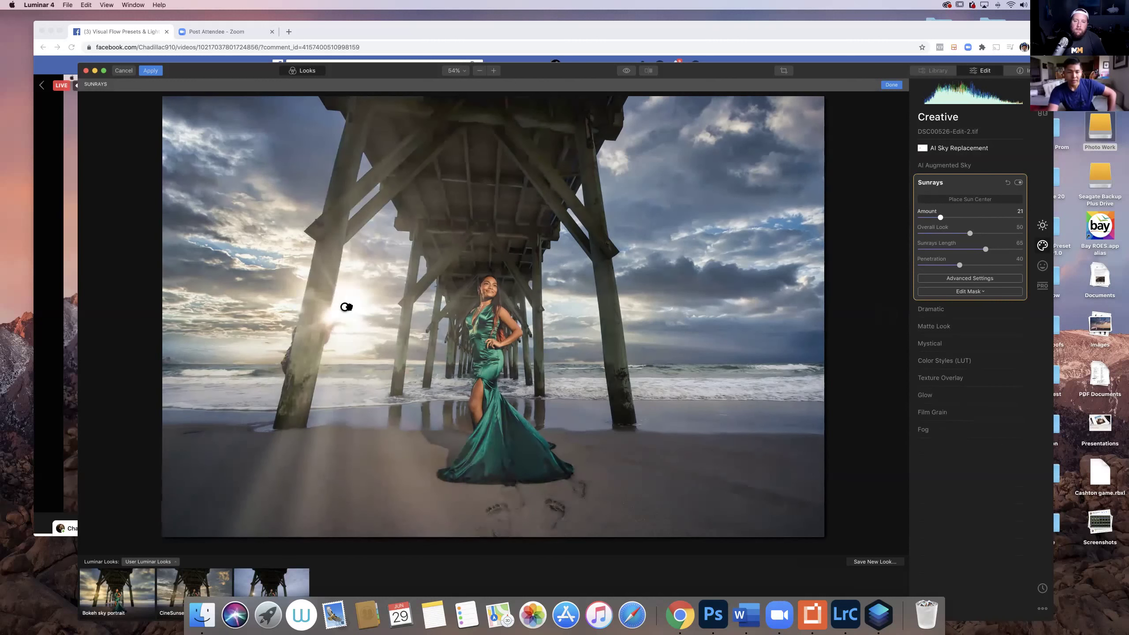
pyautogui.moveTo(346, 307)
pyautogui.mouseDown()
pyautogui.moveTo(355, 285)
pyautogui.moveTo(328, 283)
pyautogui.moveTo(313, 316)
pyautogui.moveTo(337, 312)
pyautogui.moveTo(327, 320)
pyautogui.moveTo(229, 311)
pyautogui.moveTo(333, 317)
pyautogui.mouseUp()
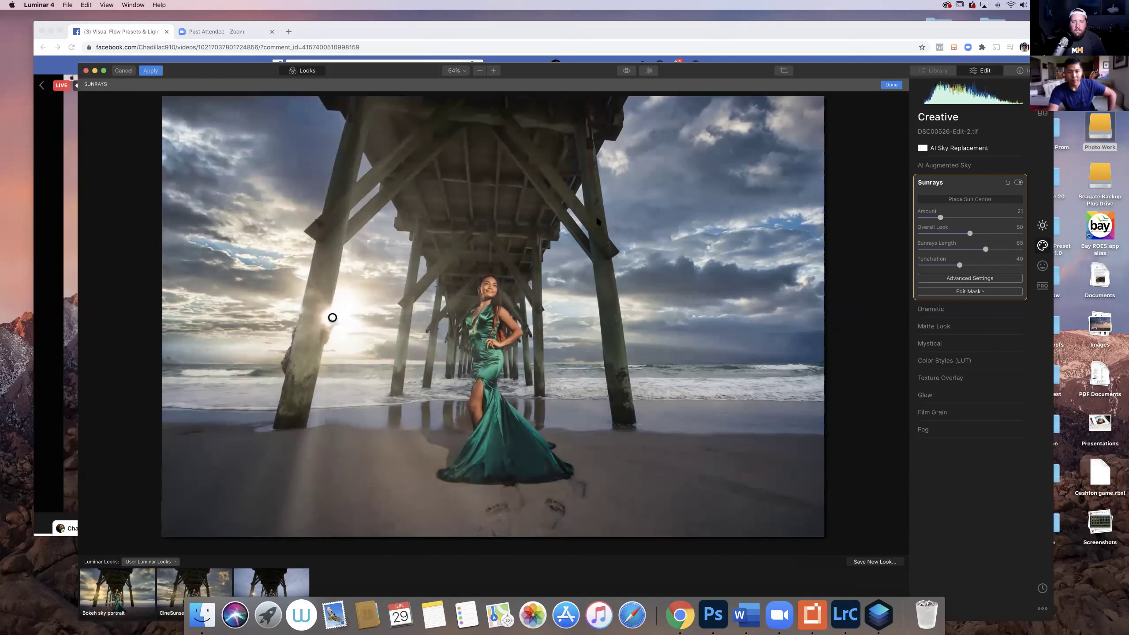
pyautogui.moveTo(941, 218); pyautogui.dragTo(967, 327)
# Set Sunrays Penetration to 45 and Sun Warmth to 13, and nudge the sun centre up-right.
pyautogui.click(970, 278)
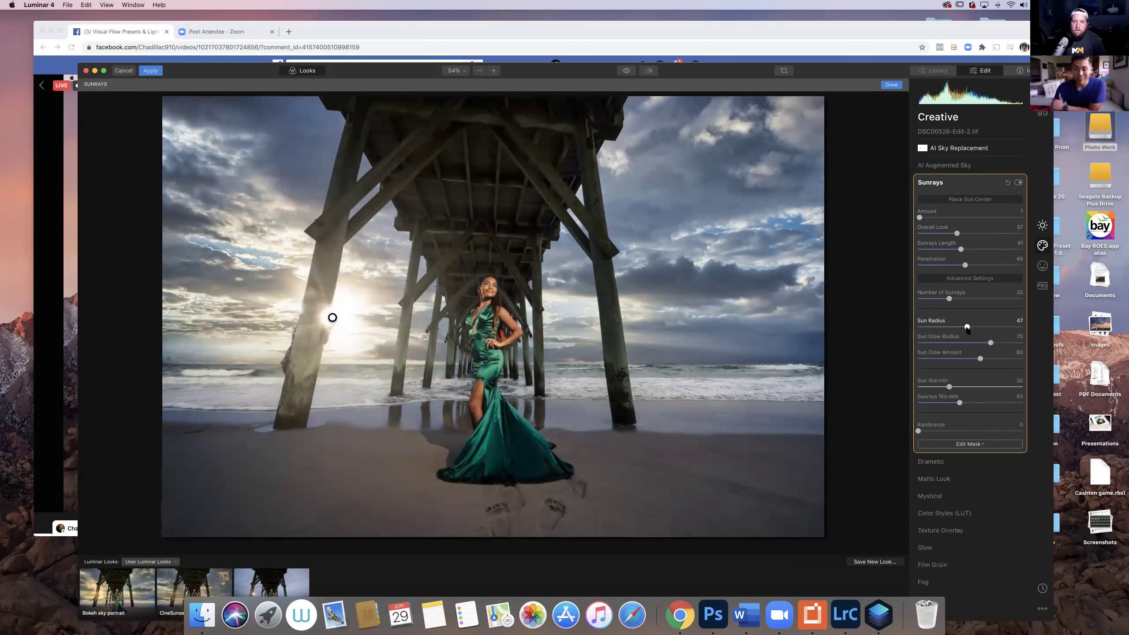
pyautogui.moveTo(949, 387)
pyautogui.mouseDown()
pyautogui.moveTo(959, 387)
pyautogui.moveTo(933, 387)
pyautogui.mouseUp()
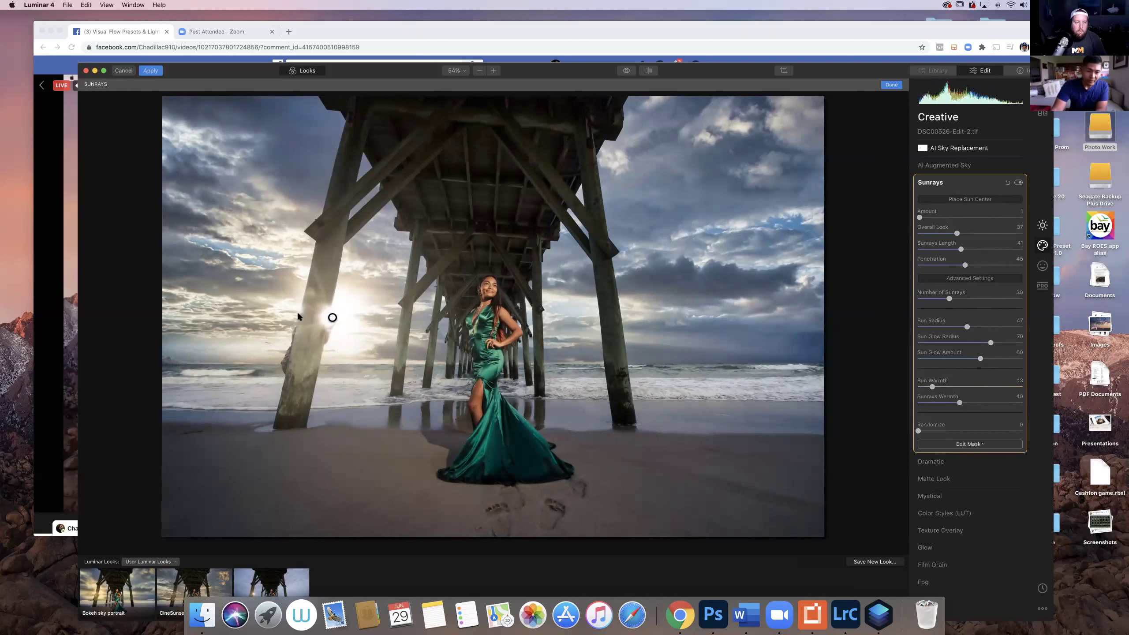
pyautogui.moveTo(327, 318); pyautogui.dragTo(335, 314)
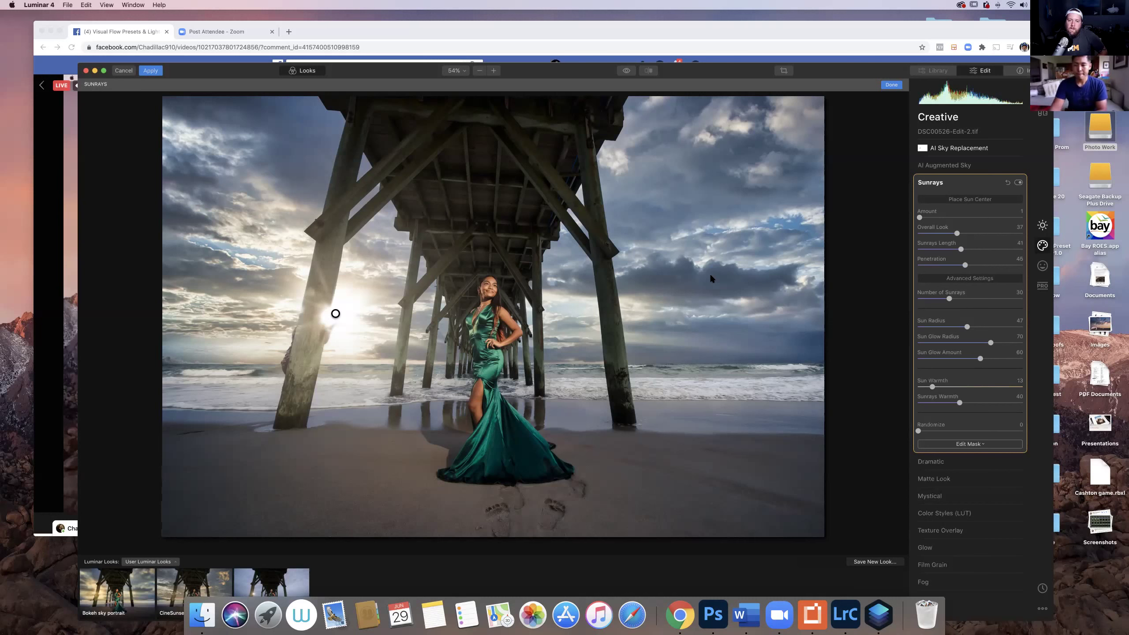
# Raise the Sunrays Sun Warmth from 13 to 22.
pyautogui.moveTo(940, 388); pyautogui.dragTo(949, 389)
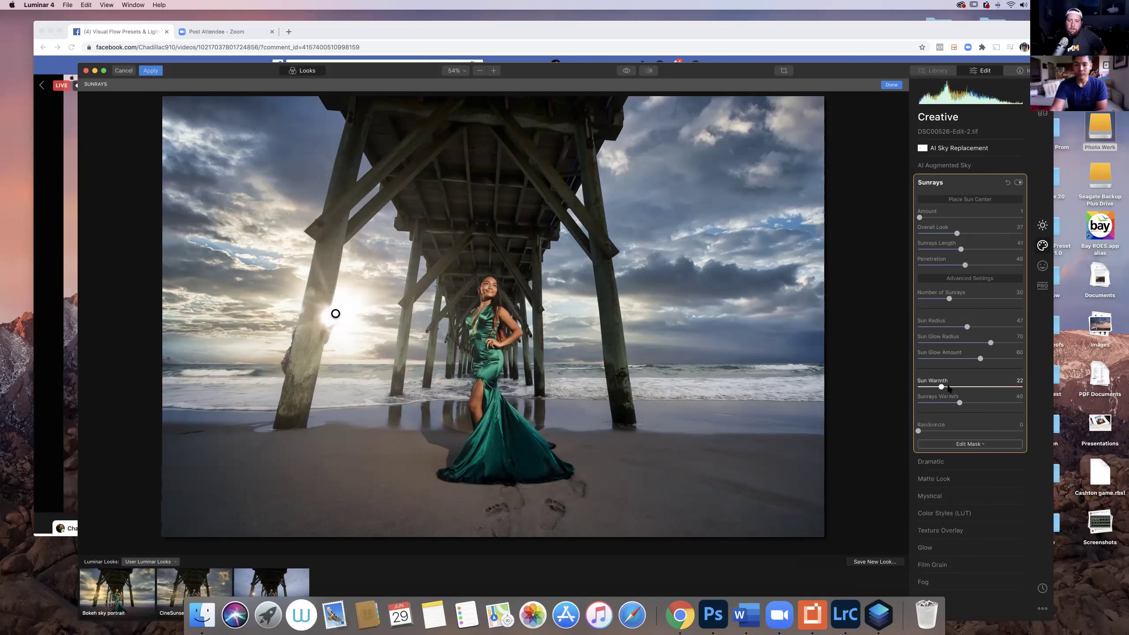